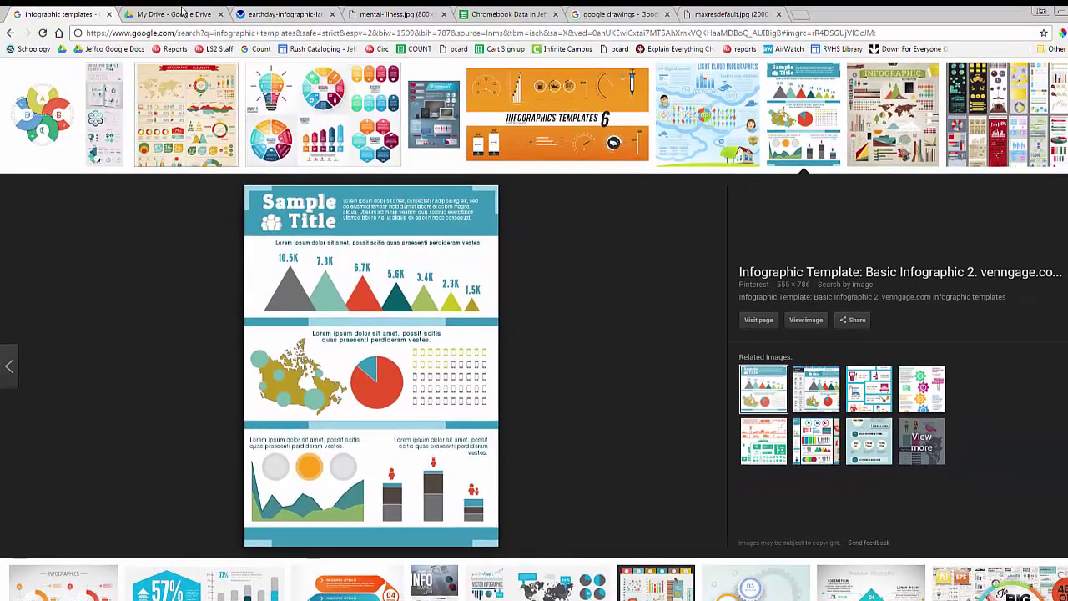
- From My Drive, create a new Google Drawings file via New > More
click(184, 12)
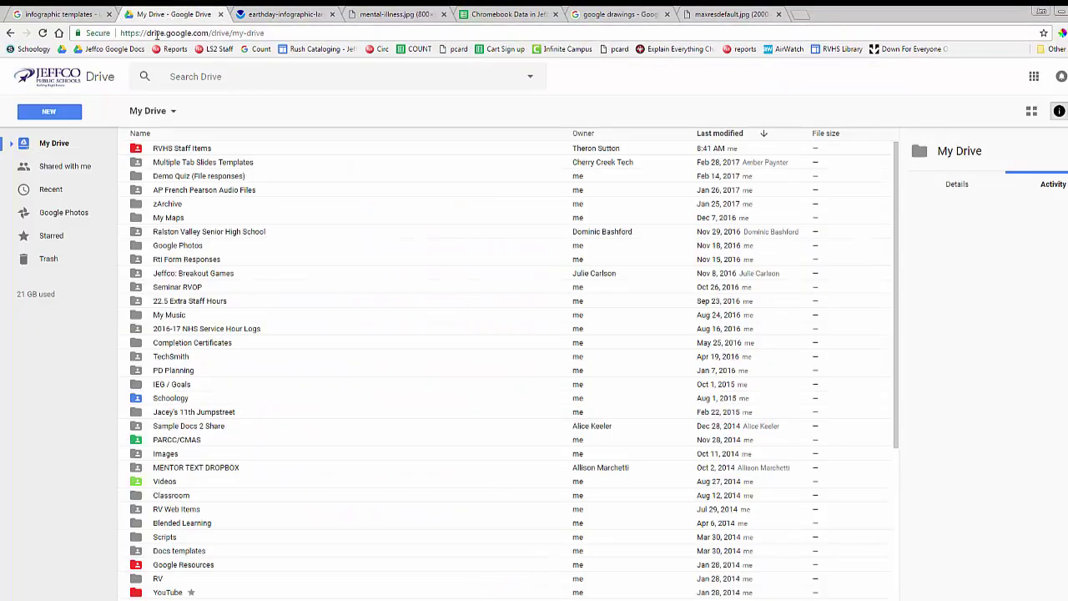
click(57, 114)
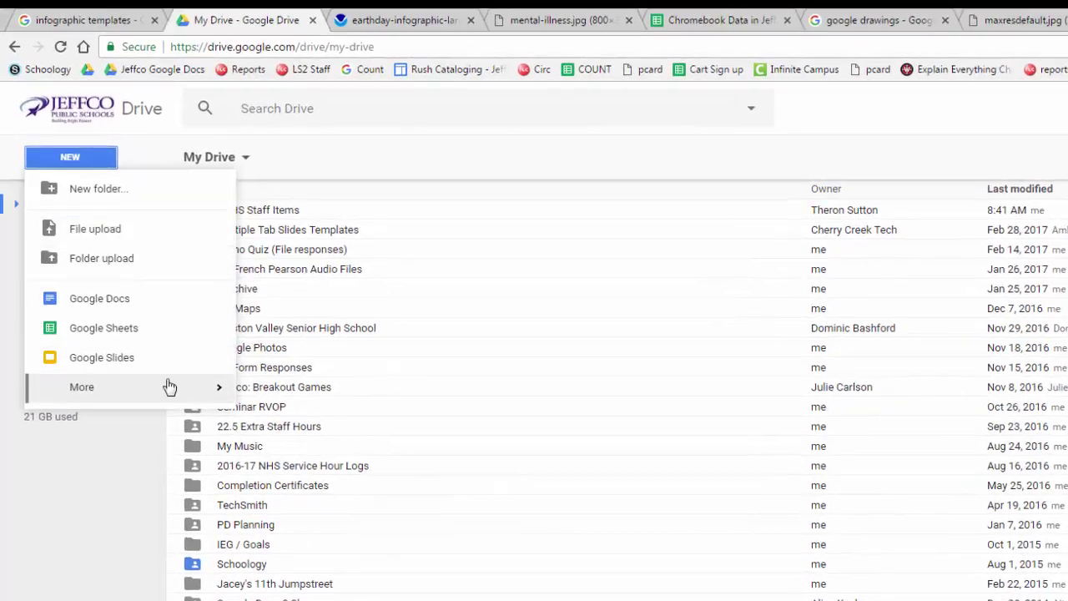
mouse_move(151, 347)
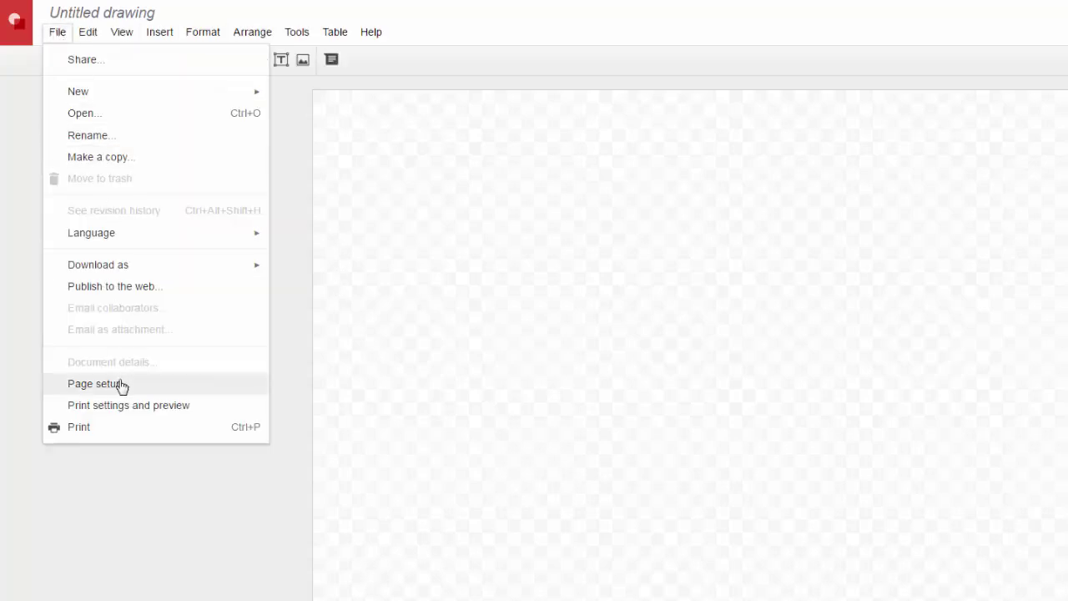
- Set a Custom page size of 8.1 wide by 11 high in Page setup
click(119, 384)
click(709, 347)
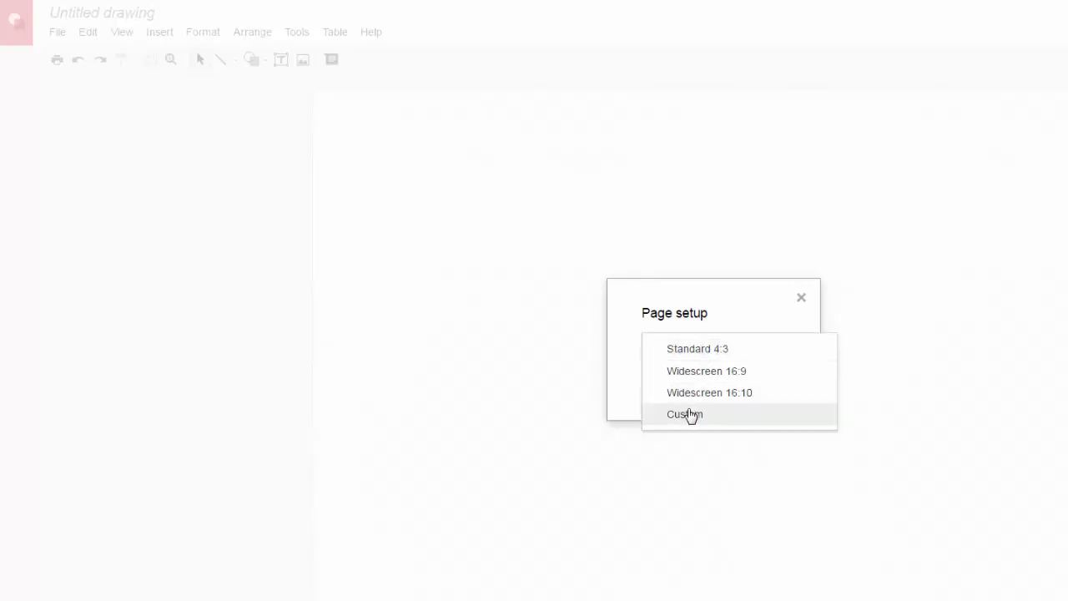
click(690, 417)
drag(674, 382, 626, 381)
text(8.1)
key(Tab)
text(11)
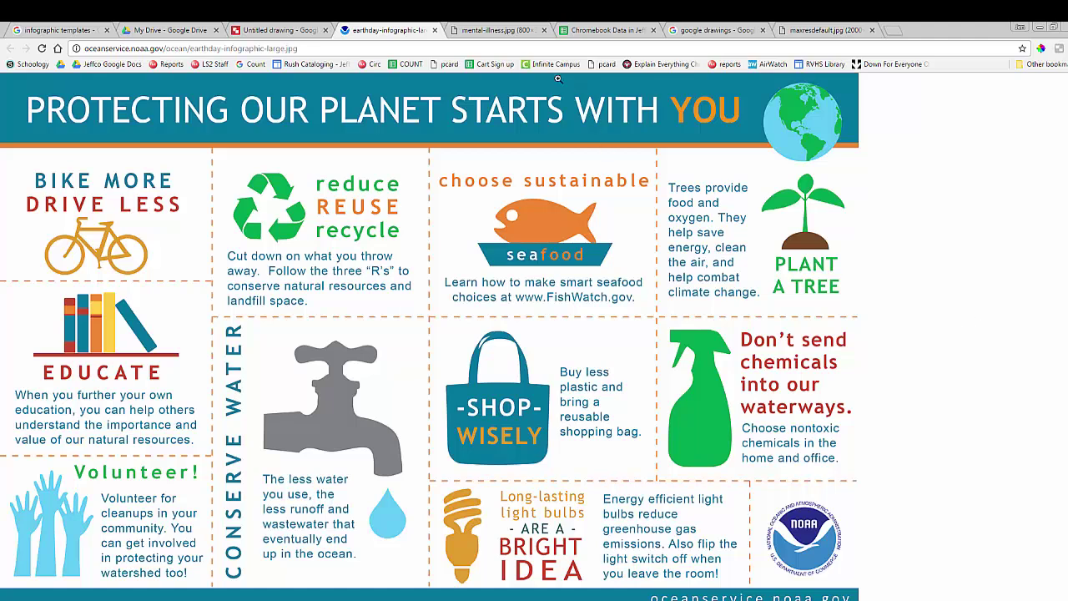
- Scroll through the mental-illness.jpg example, then return to the drawing tab
click(500, 30)
scroll(556, 289, down, 5)
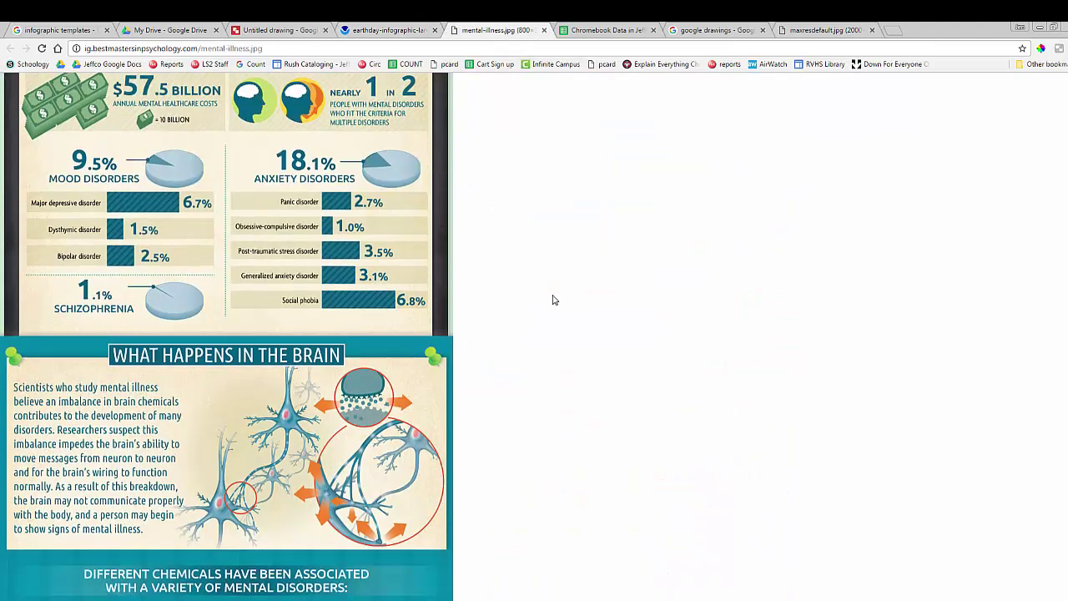
scroll(553, 299, down, 10)
scroll(550, 300, up, 15)
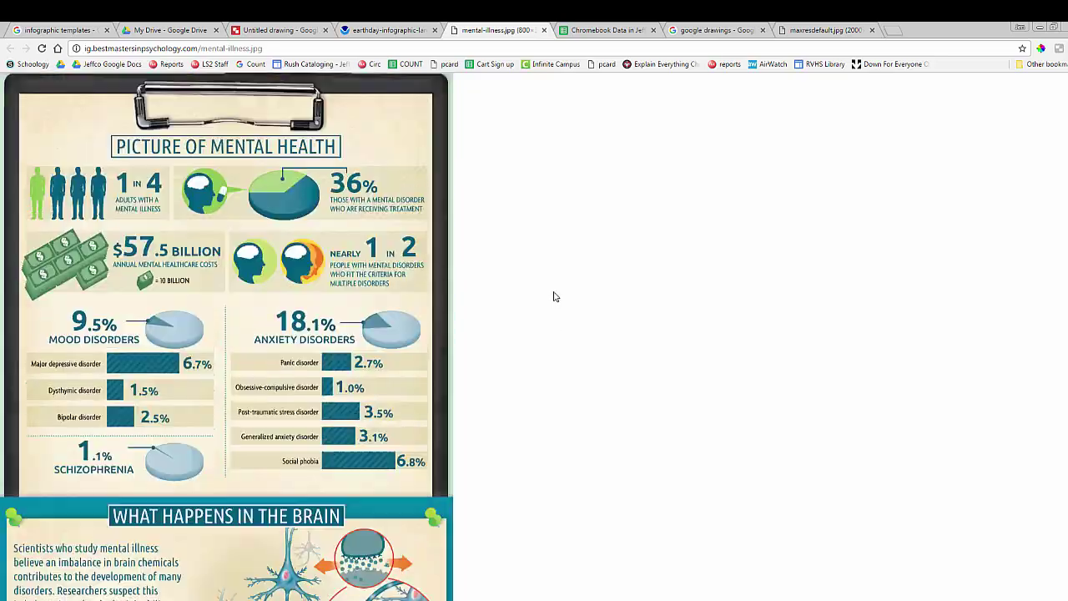
scroll(553, 294, up, 3)
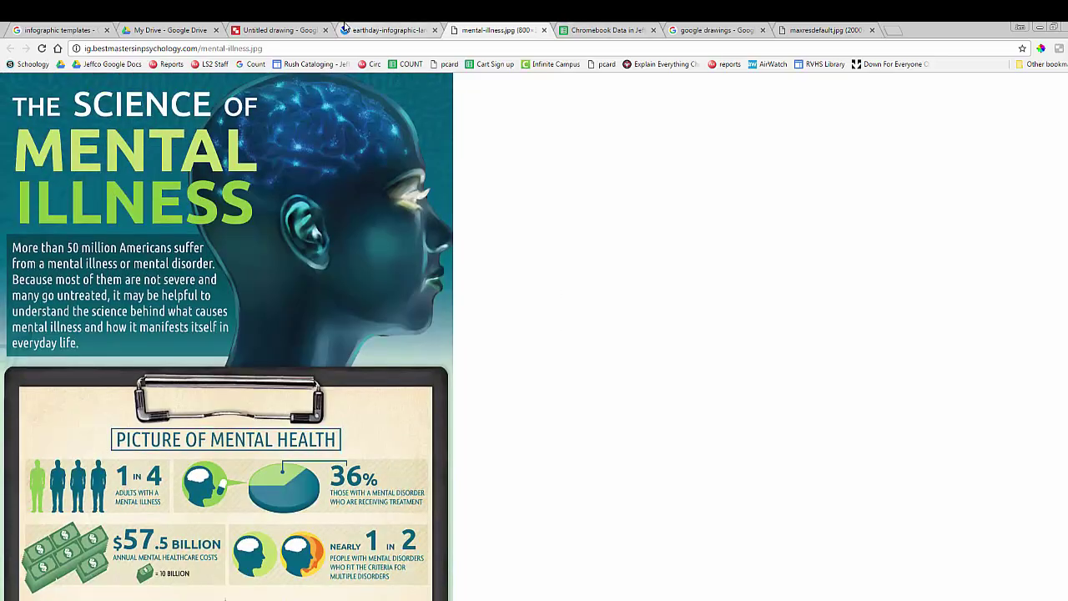
click(280, 30)
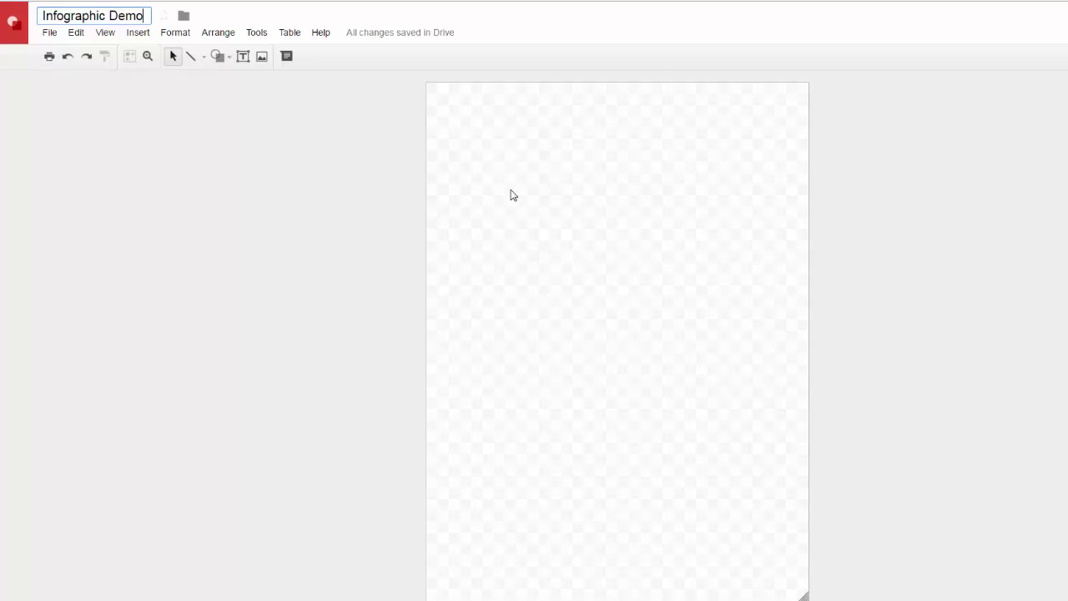
- Set the canvas background colour to white
right_click(513, 194)
mouse_move(580, 291)
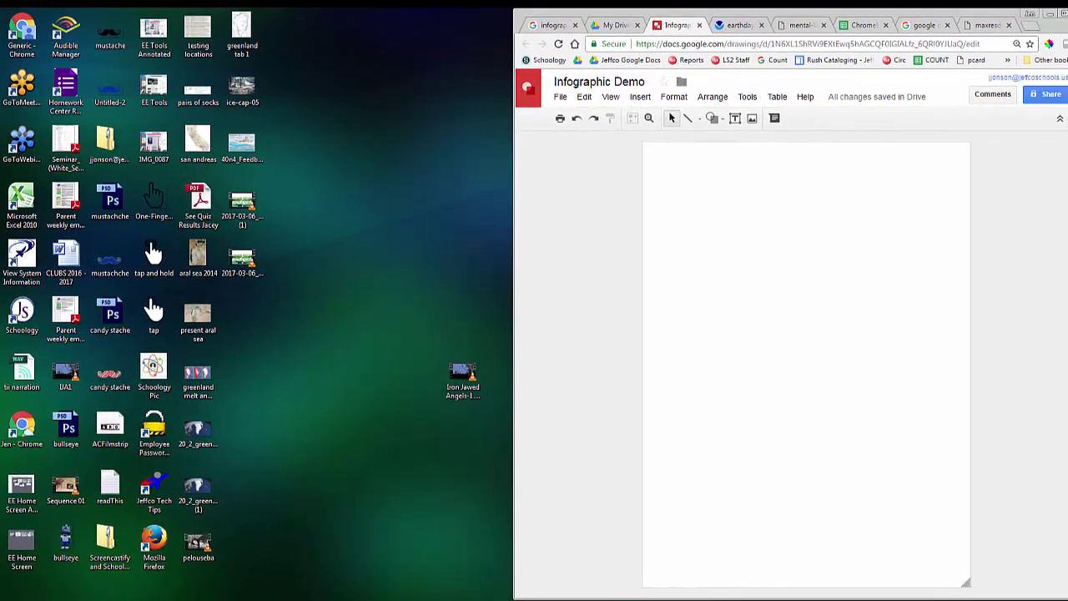
- Dock the Sample Title template on the left beside the drawing and pick the Rectangle shape
drag(1, 150, 2, 50)
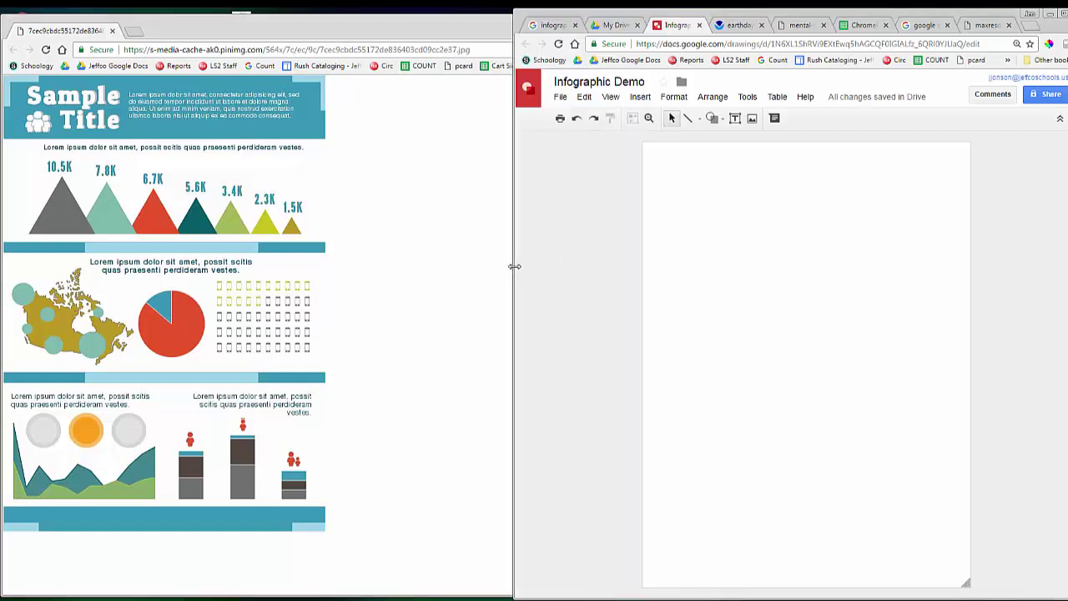
drag(514, 266, 355, 255)
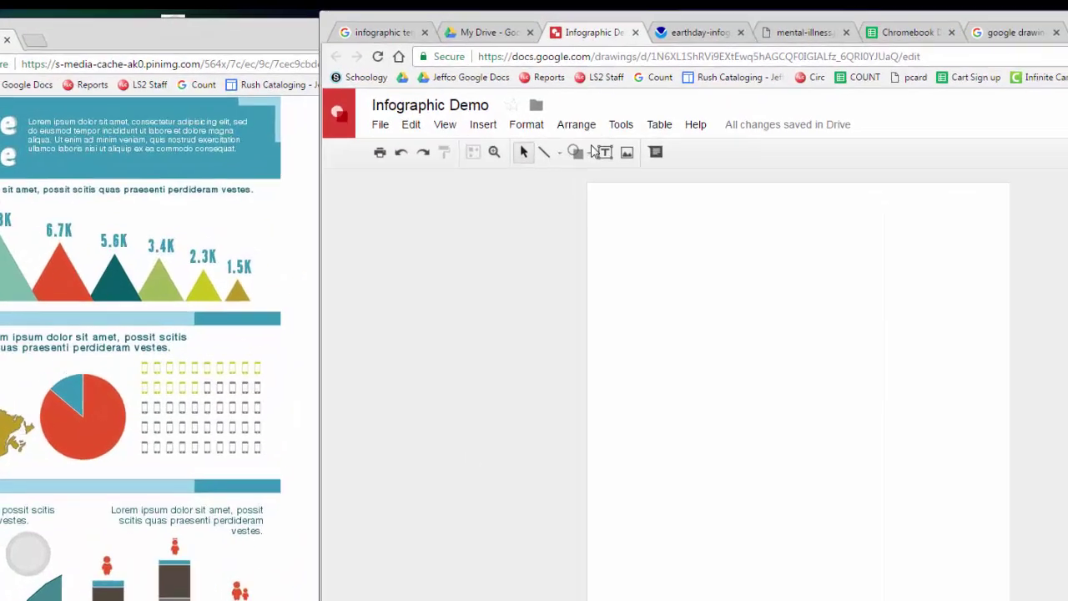
click(554, 117)
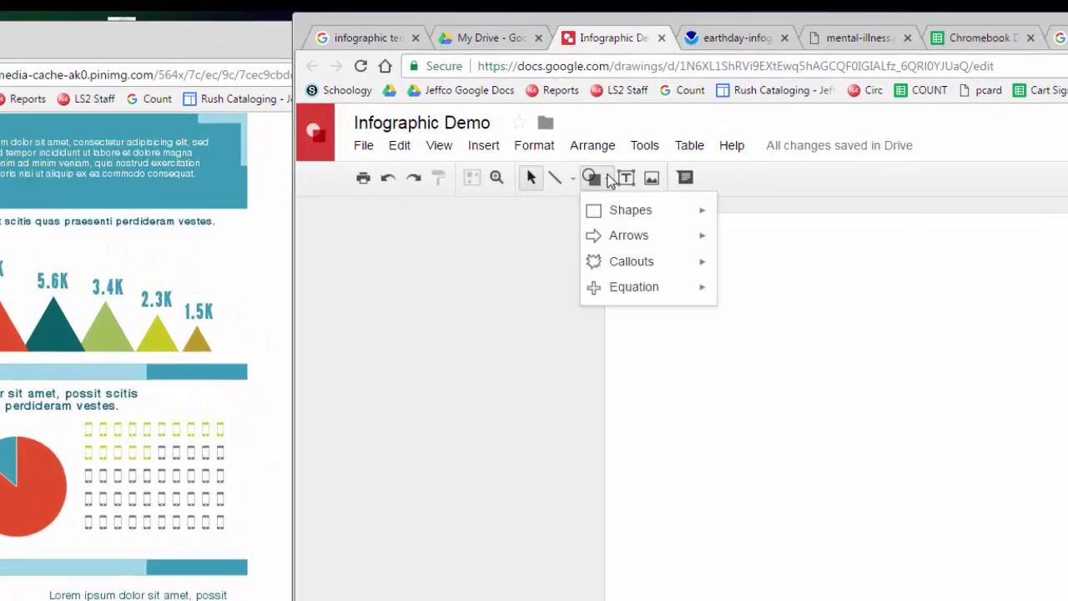
mouse_move(610, 143)
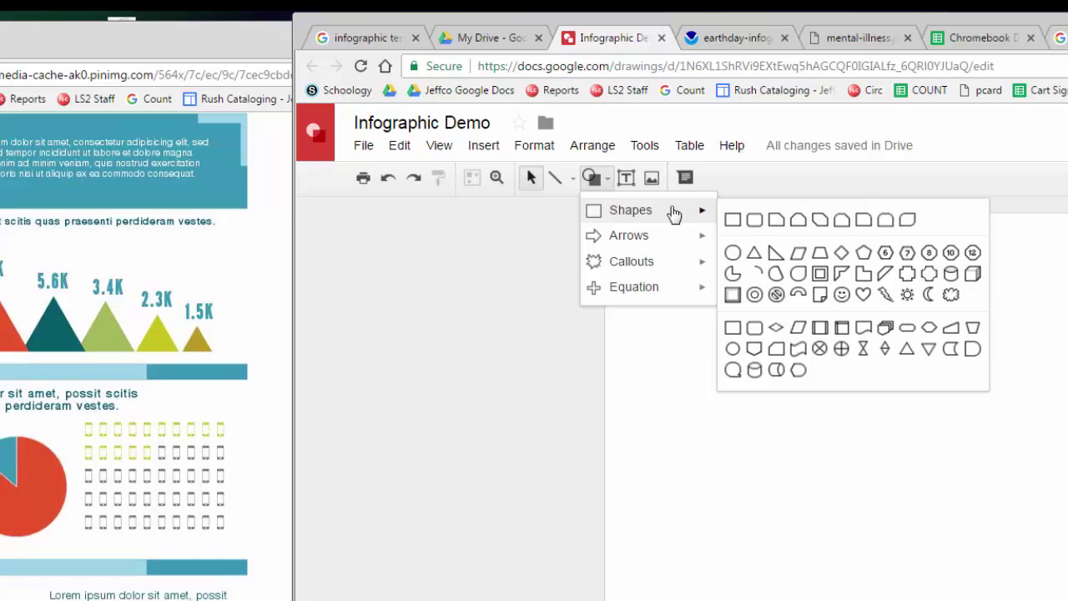
click(733, 219)
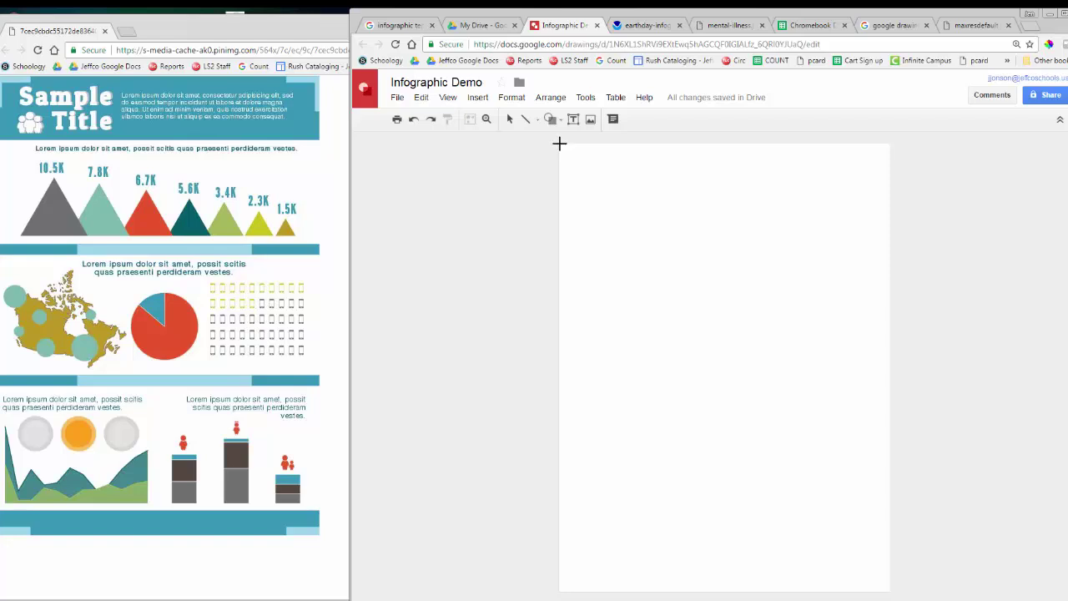
- Draw a rectangle across the top of the page filled with custom teal #3ba7c1
drag(560, 144, 890, 195)
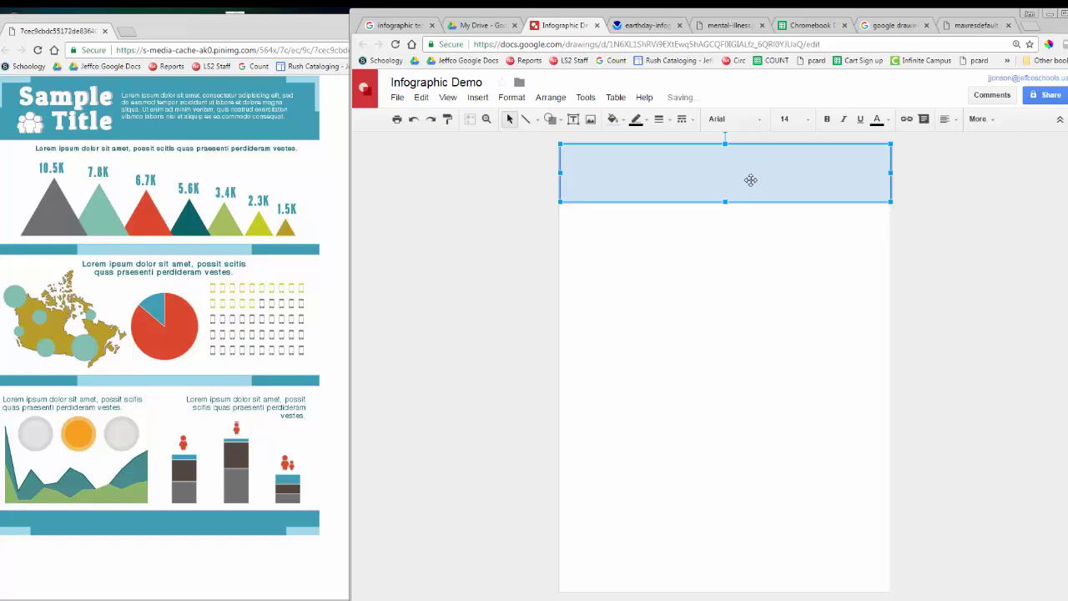
click(626, 122)
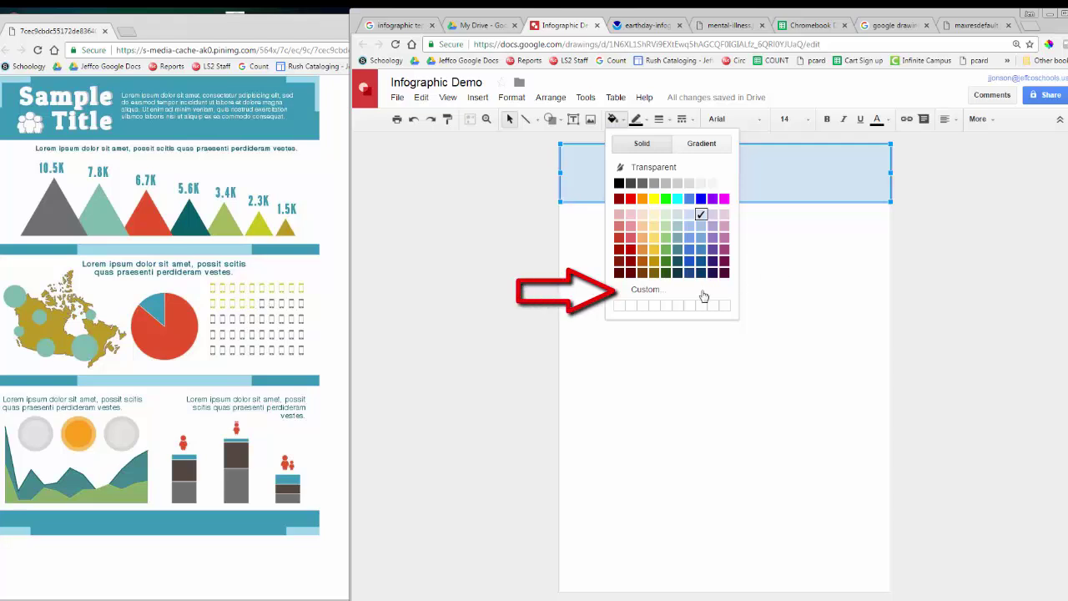
click(648, 290)
click(712, 322)
drag(761, 294, 761, 313)
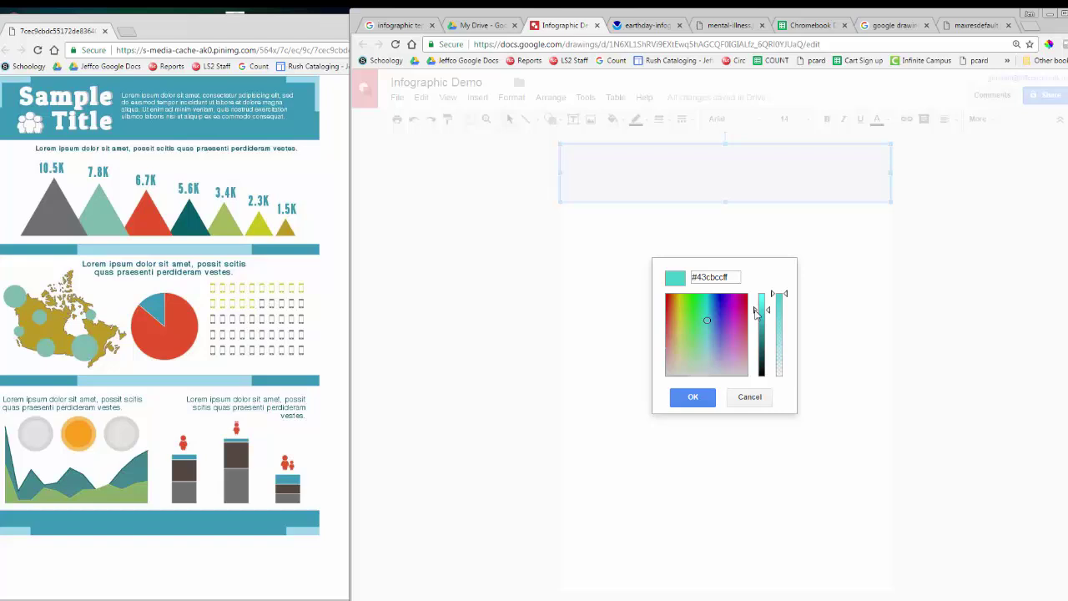
click(711, 318)
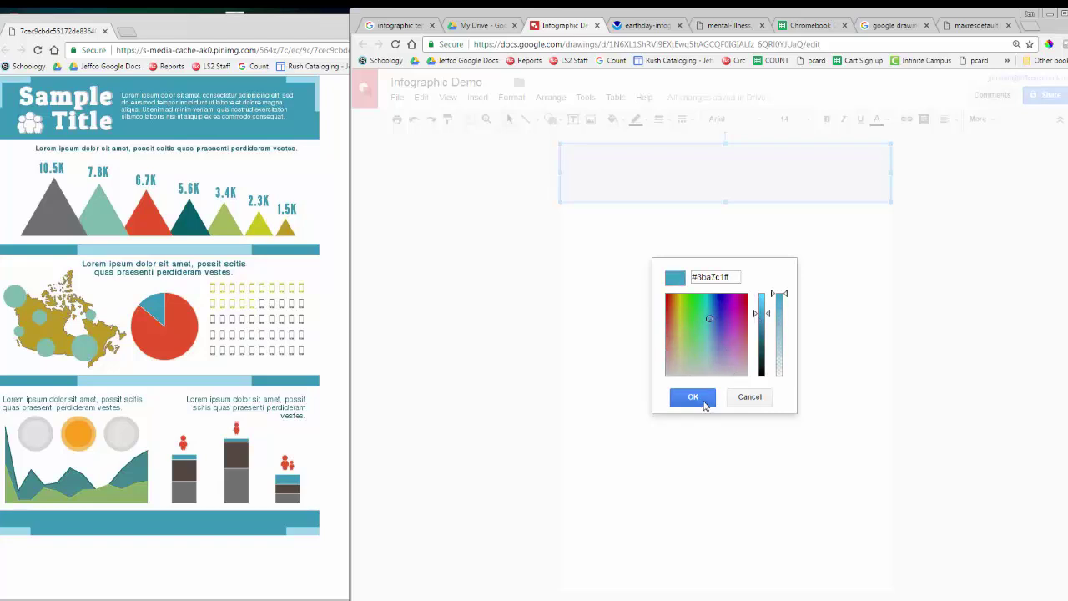
click(705, 405)
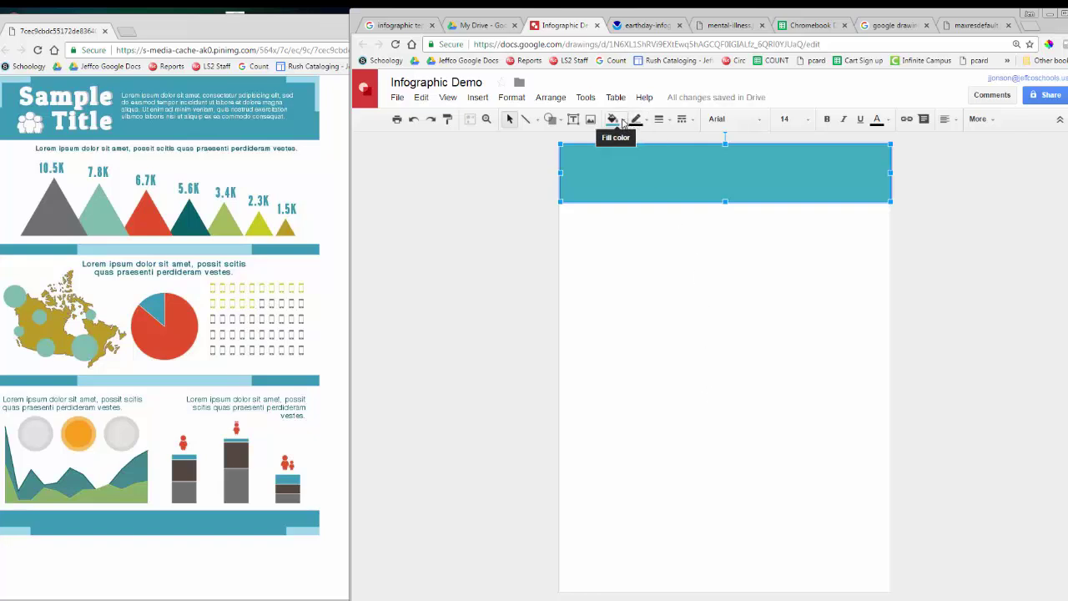
click(613, 119)
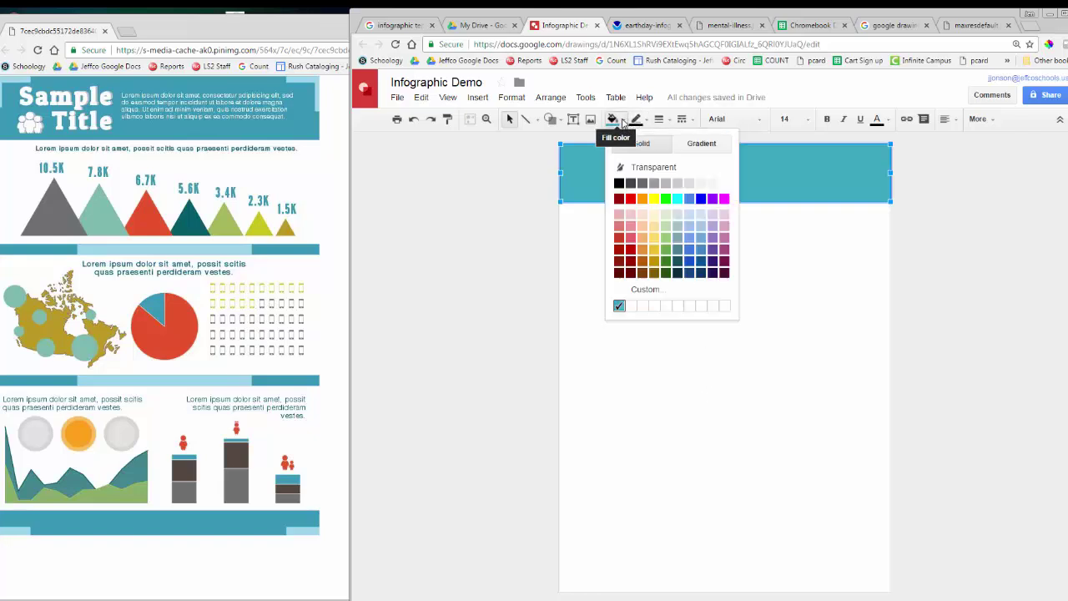
click(493, 266)
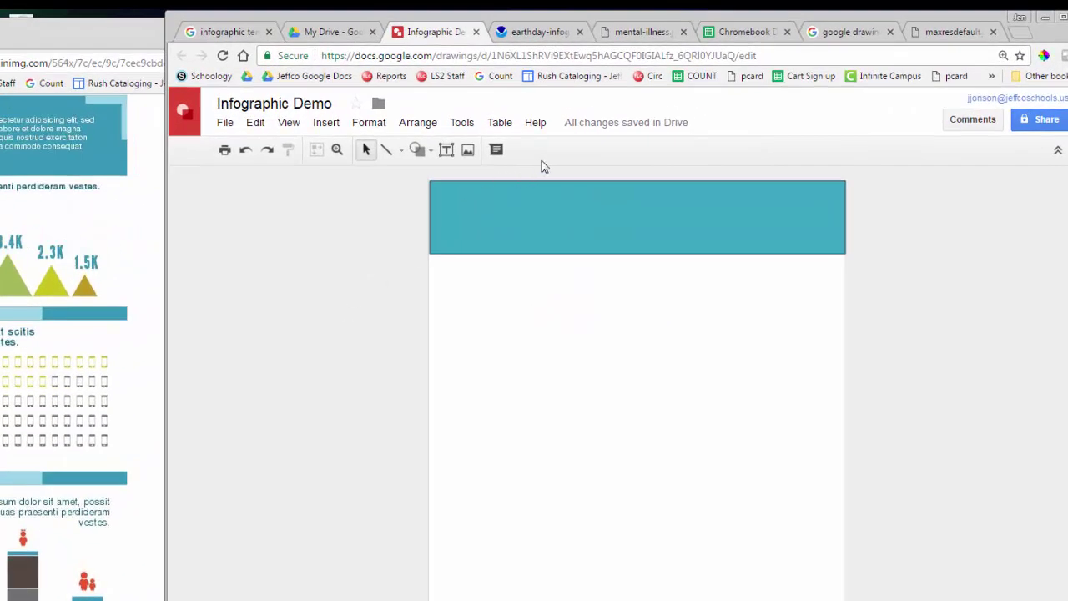
- Make the teal band's border colour transparent
click(432, 206)
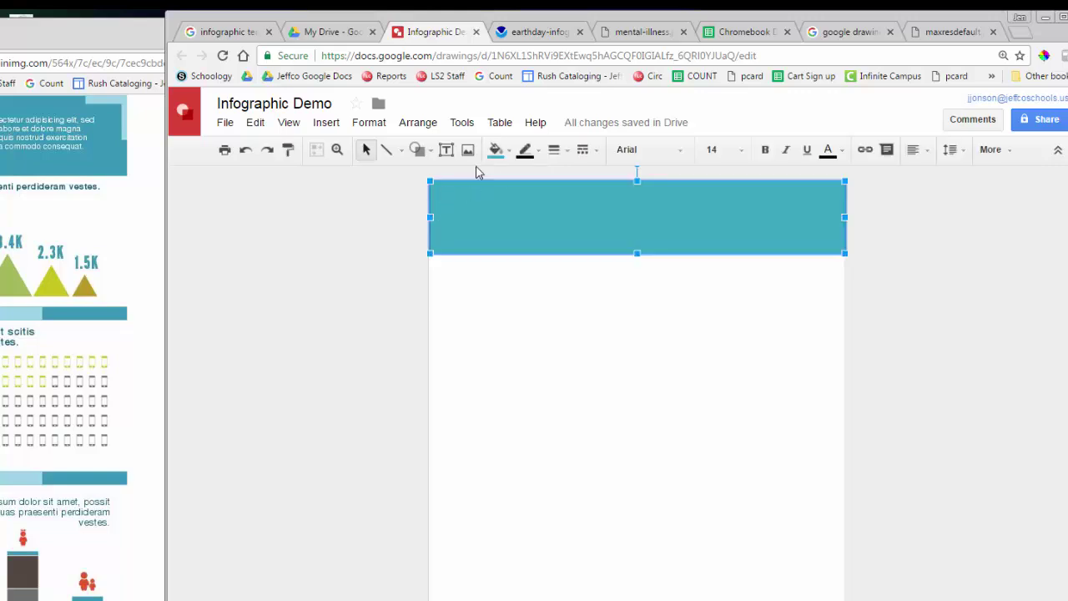
click(525, 151)
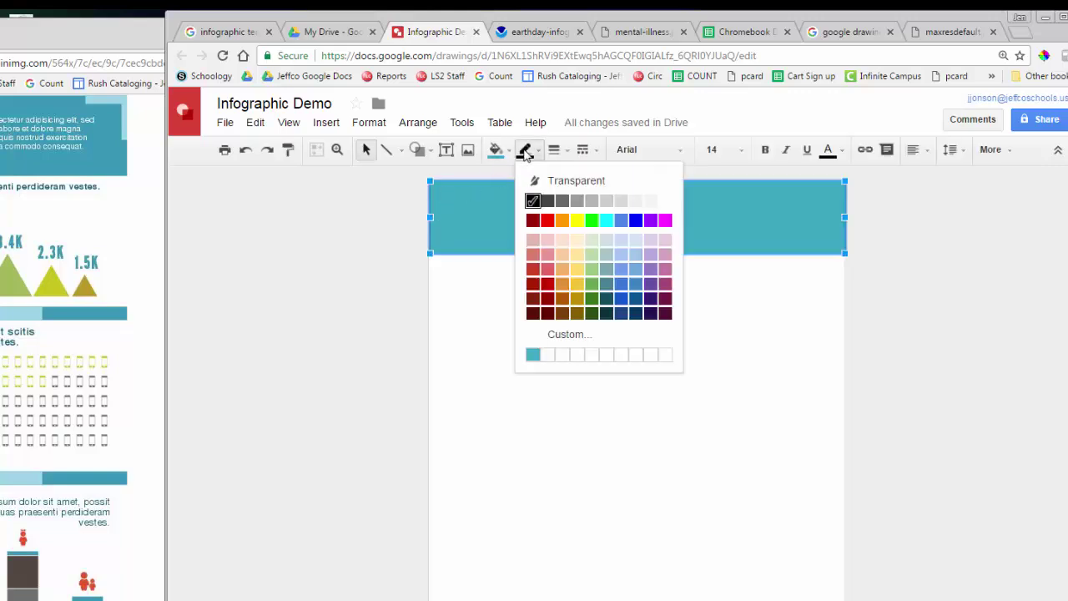
click(547, 181)
click(311, 376)
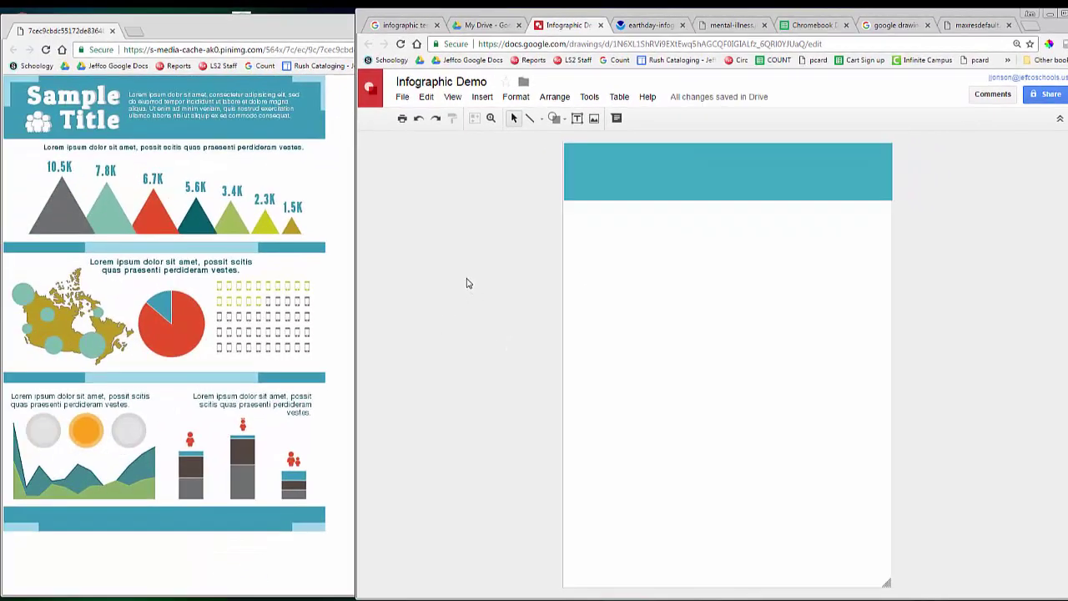
- Duplicate the teal band into thin divider strips spaced evenly down the page
right_click(742, 186)
click(748, 213)
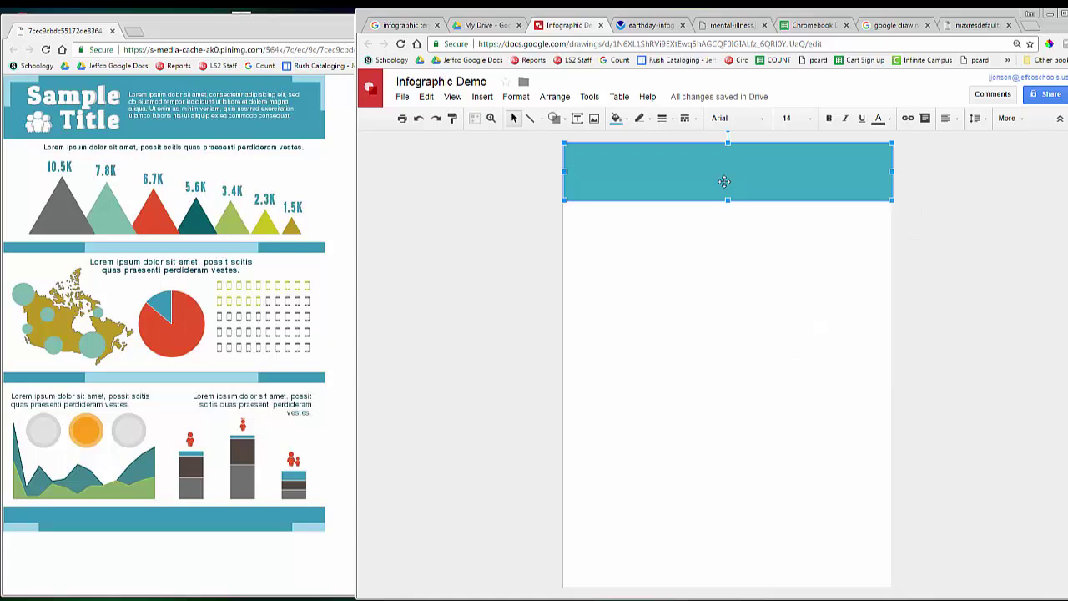
right_click(724, 182)
click(735, 226)
drag(727, 217, 689, 406)
right_click(701, 286)
click(724, 336)
key(ctrl+v)
drag(696, 305, 718, 579)
drag(730, 407, 727, 424)
drag(735, 286, 734, 295)
click(918, 298)
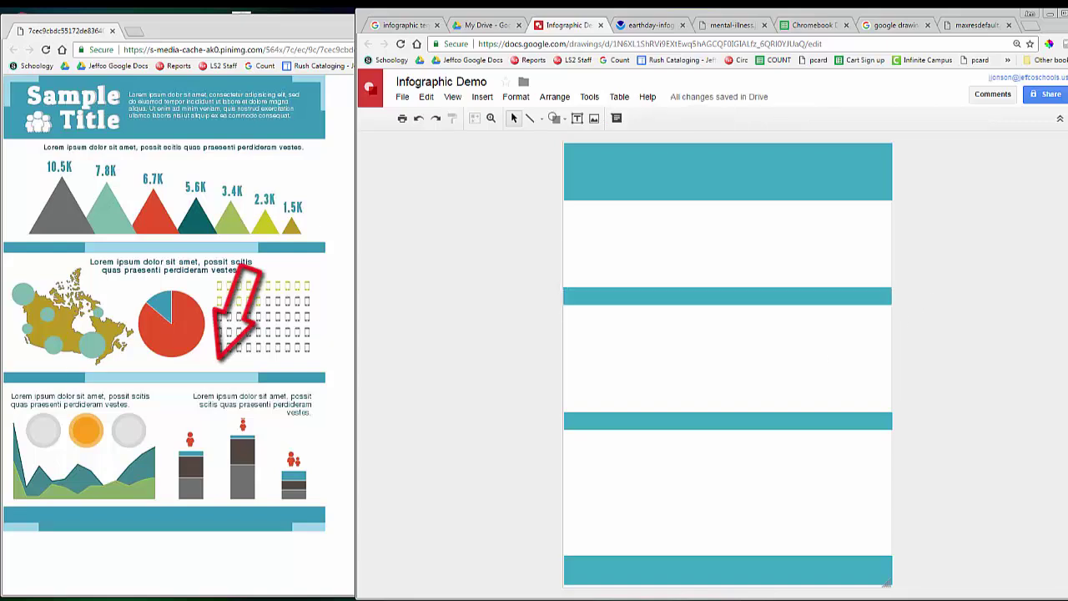
- Draw a light-blue rectangle stretched across the centre of the middle band
click(565, 123)
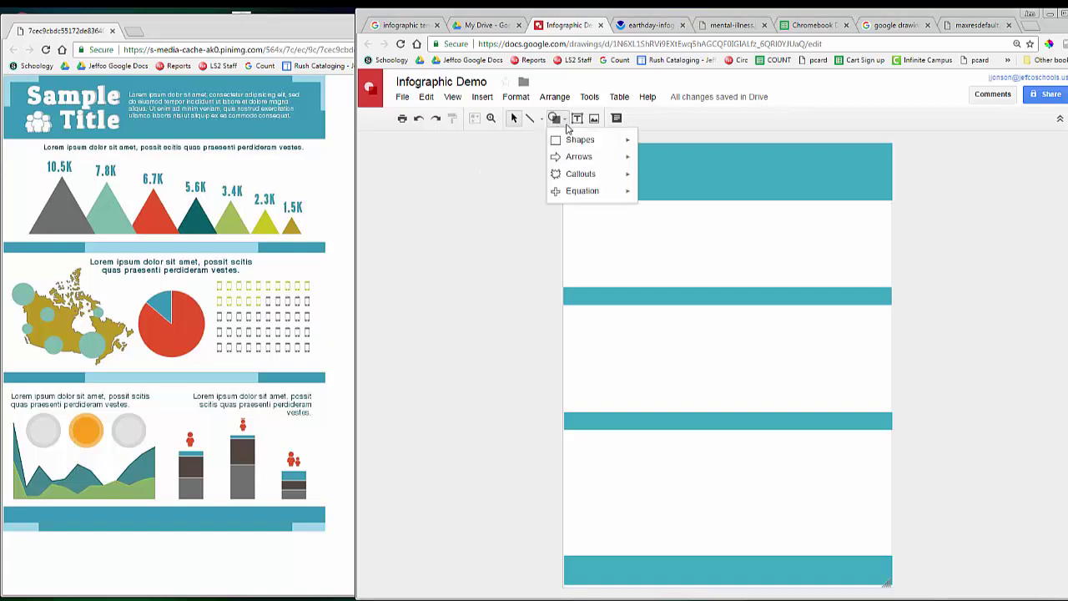
mouse_move(580, 139)
click(649, 146)
drag(679, 288, 822, 305)
click(616, 118)
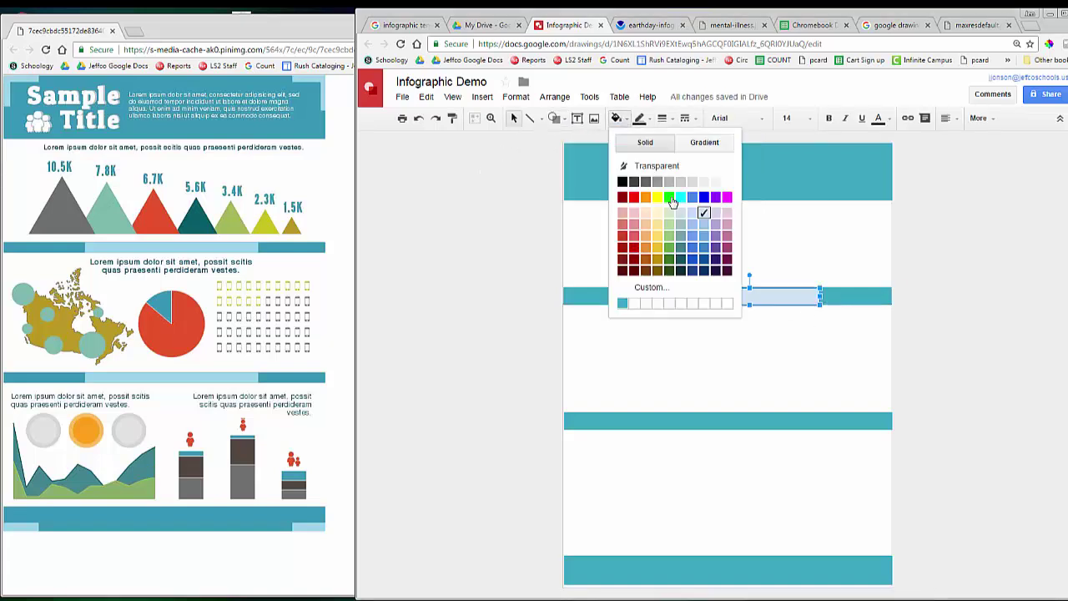
click(648, 286)
click(714, 342)
click(692, 391)
drag(698, 301, 743, 410)
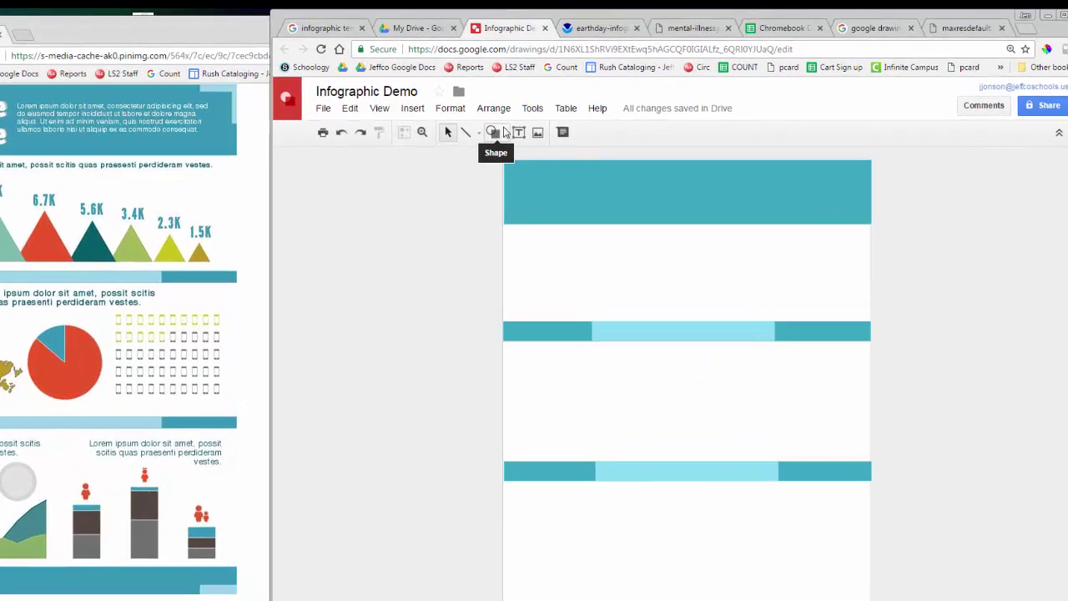
- Draw a folded-corner shape at the banner's top-left with light-blue fill and transparent outline
click(565, 119)
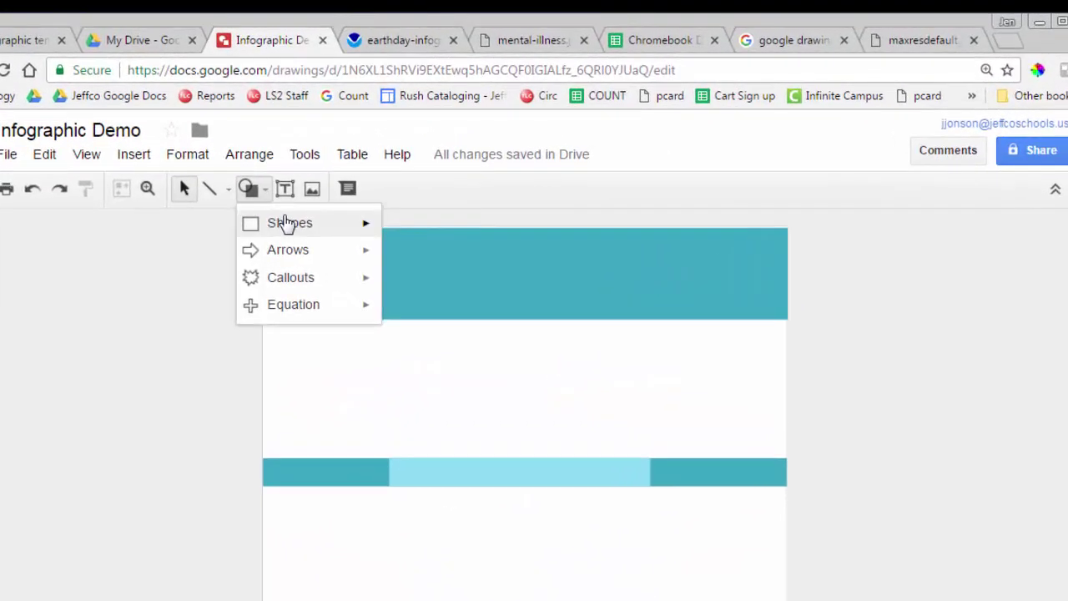
mouse_move(373, 198)
click(576, 259)
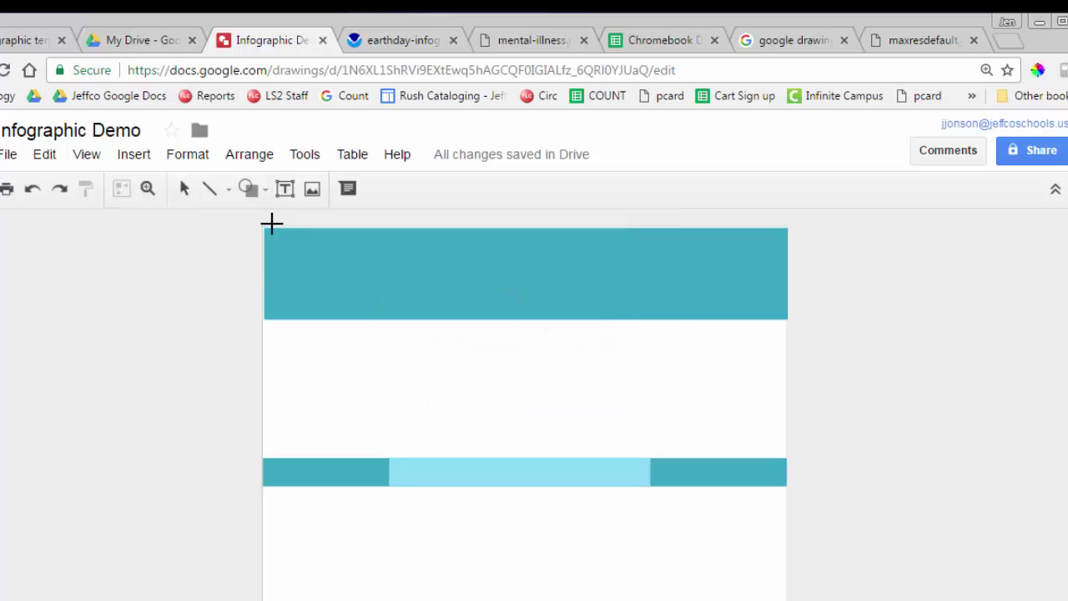
mouse_move(266, 229)
mouse_down()
mouse_move(308, 269)
mouse_move(307, 296)
mouse_up()
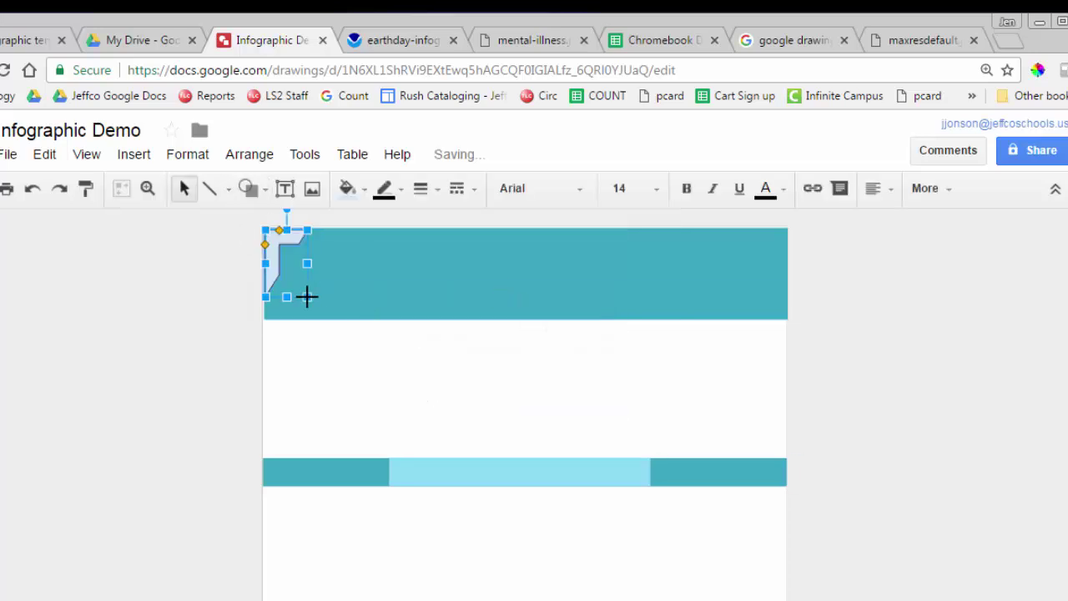
click(351, 191)
click(377, 484)
click(385, 188)
click(406, 229)
- Widen, heighten and nudge the accent shape to fit the banner corner
drag(307, 263, 311, 262)
drag(295, 300, 296, 315)
drag(286, 246, 286, 241)
click(189, 436)
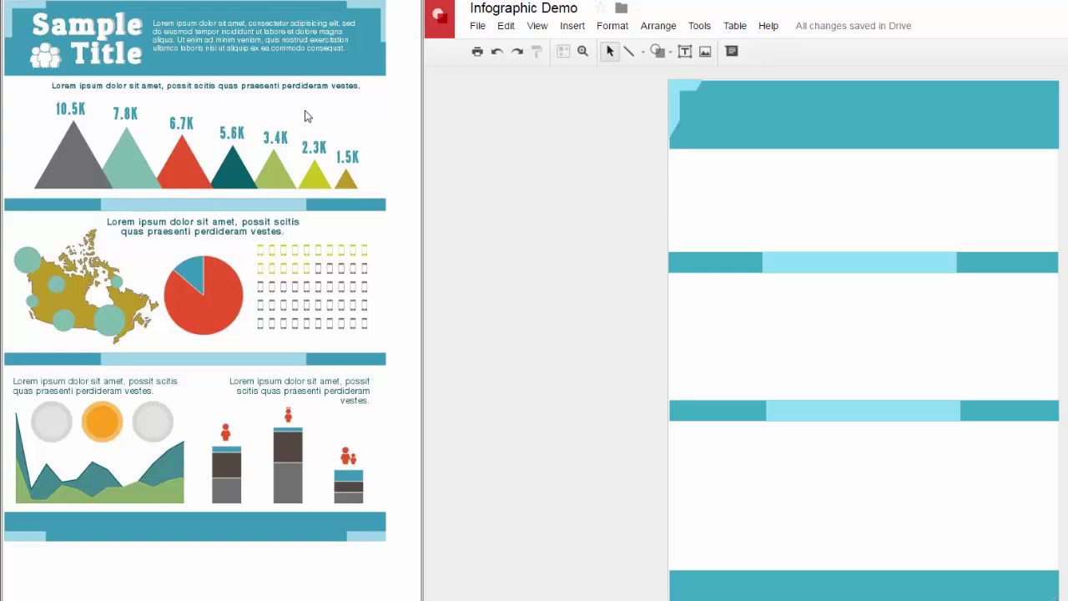
- Add a title text box on the top banner in white at size 30
click(685, 51)
drag(711, 89, 857, 129)
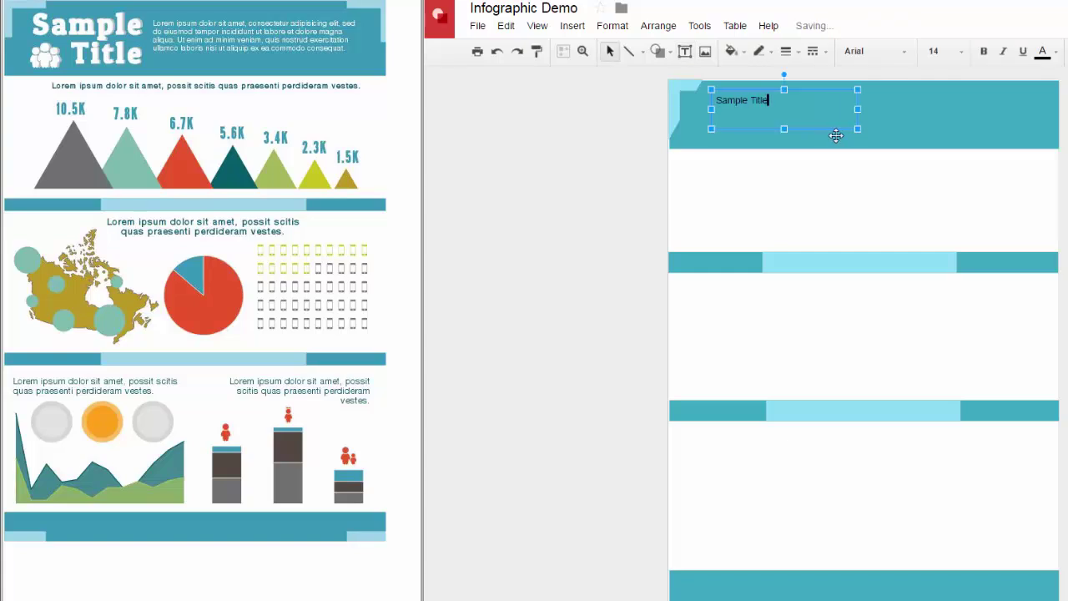
key(ctrl+a)
click(962, 51)
click(951, 259)
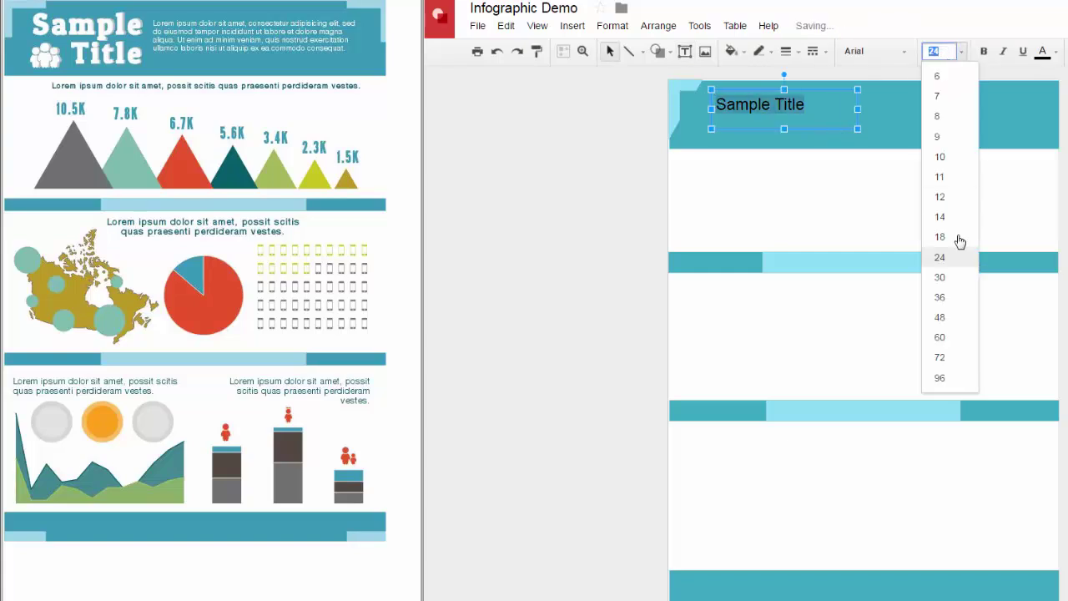
click(956, 271)
click(1041, 52)
click(1060, 121)
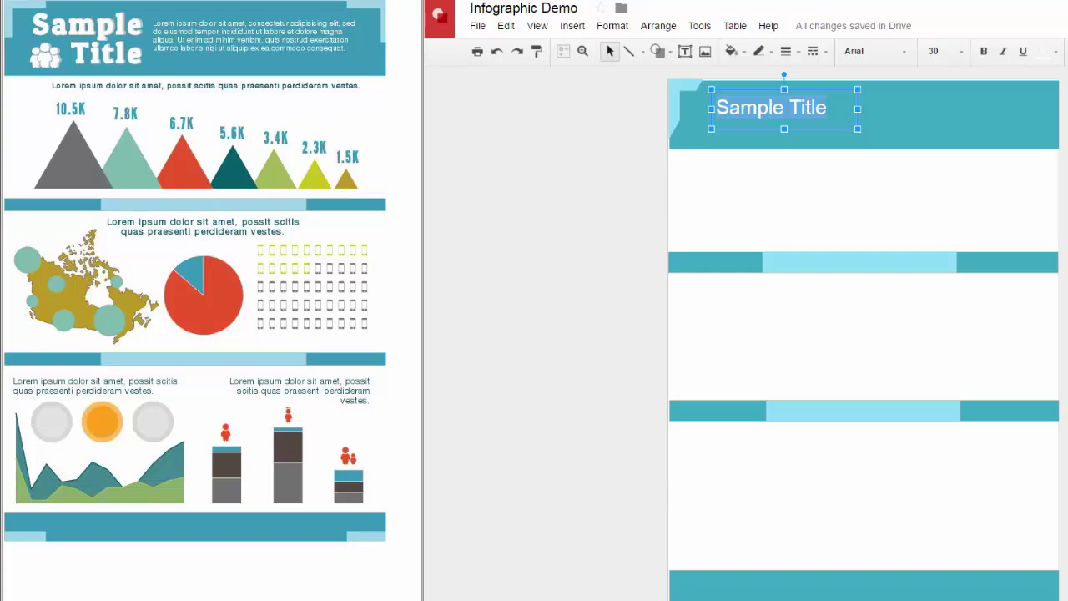
- Change the title font to Russo One and enlarge it to 36
click(907, 55)
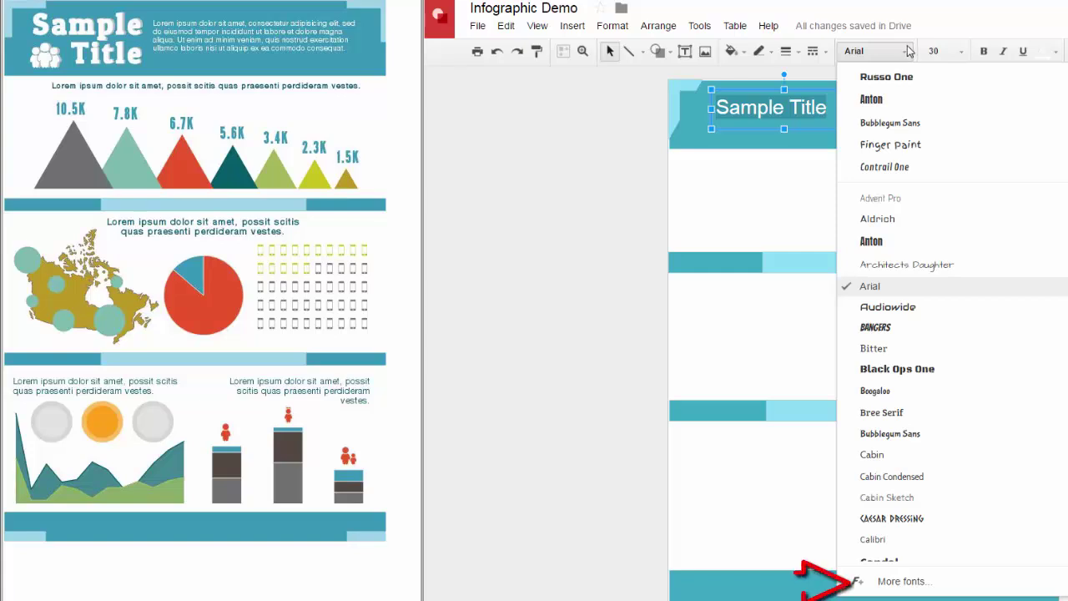
click(906, 581)
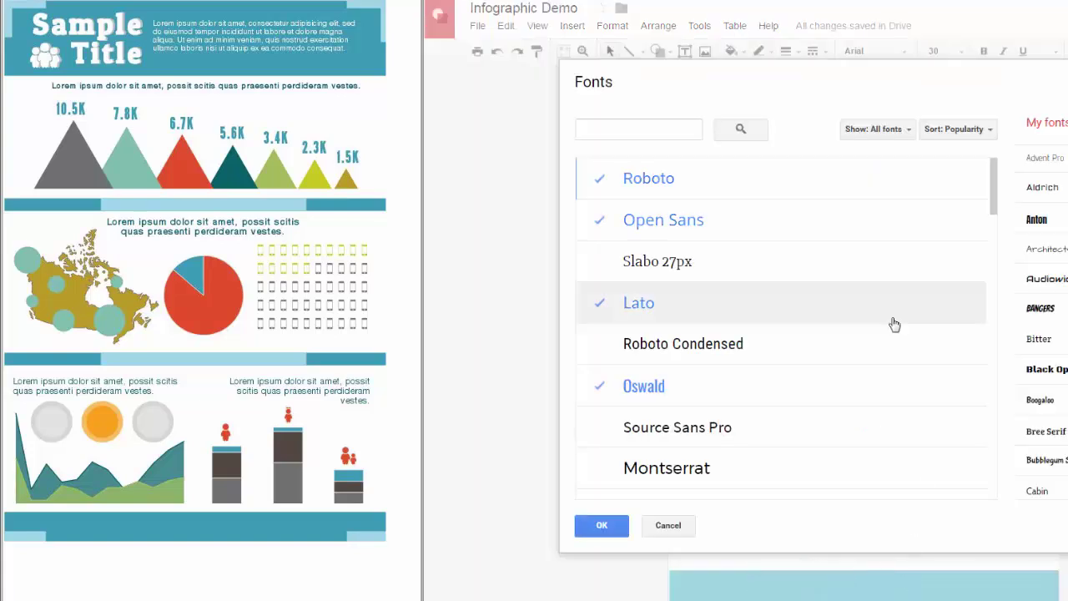
click(587, 525)
click(872, 51)
click(868, 74)
key(ctrl+shift+period)
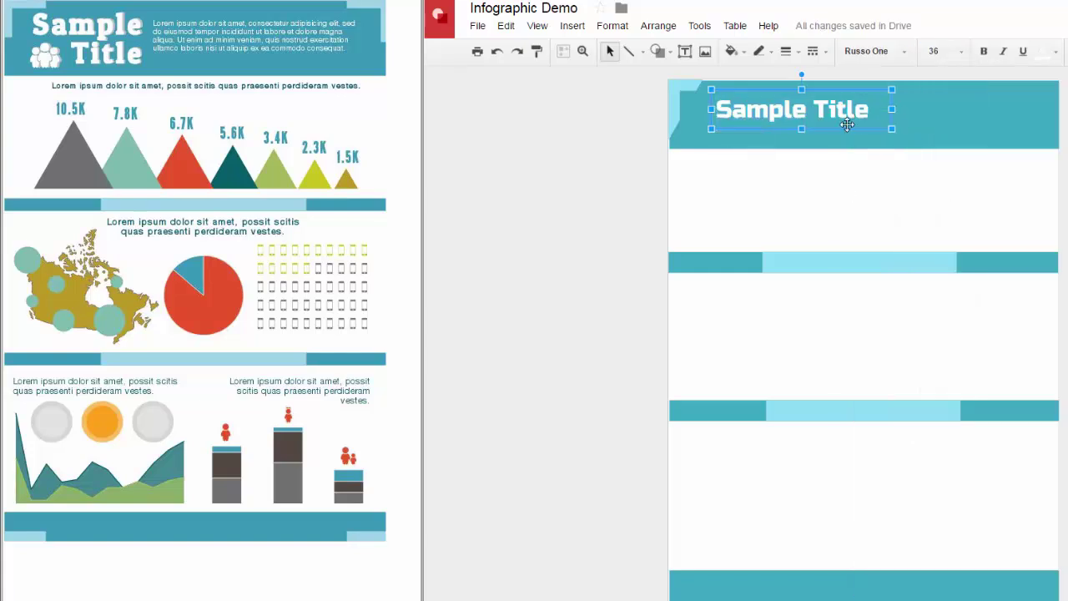
- Paste a light-grey copy of the title, nudged up and left
right_click(850, 122)
click(862, 160)
right_click(855, 131)
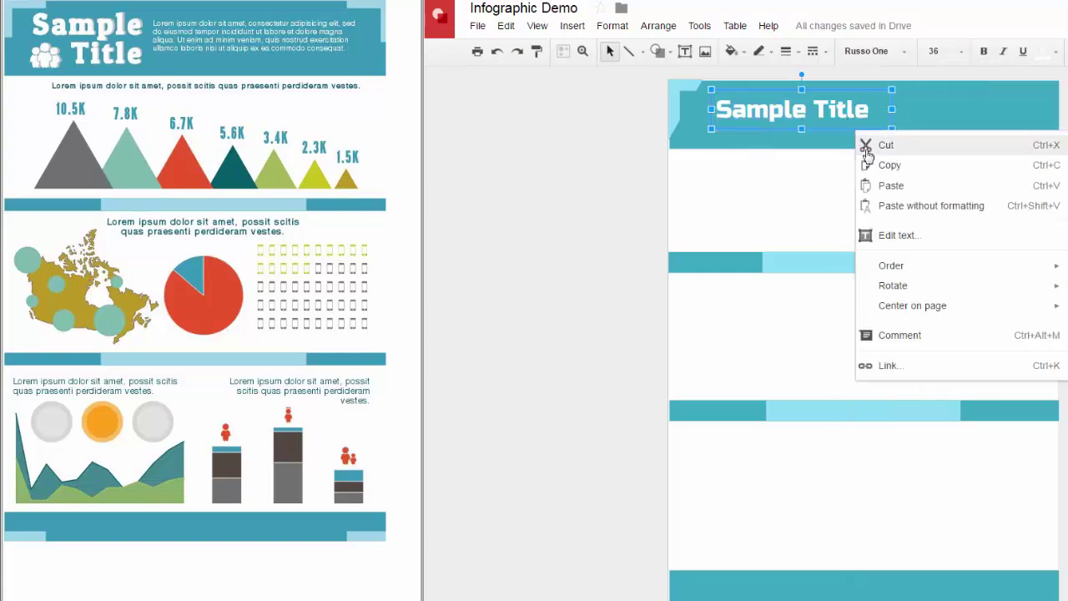
click(870, 184)
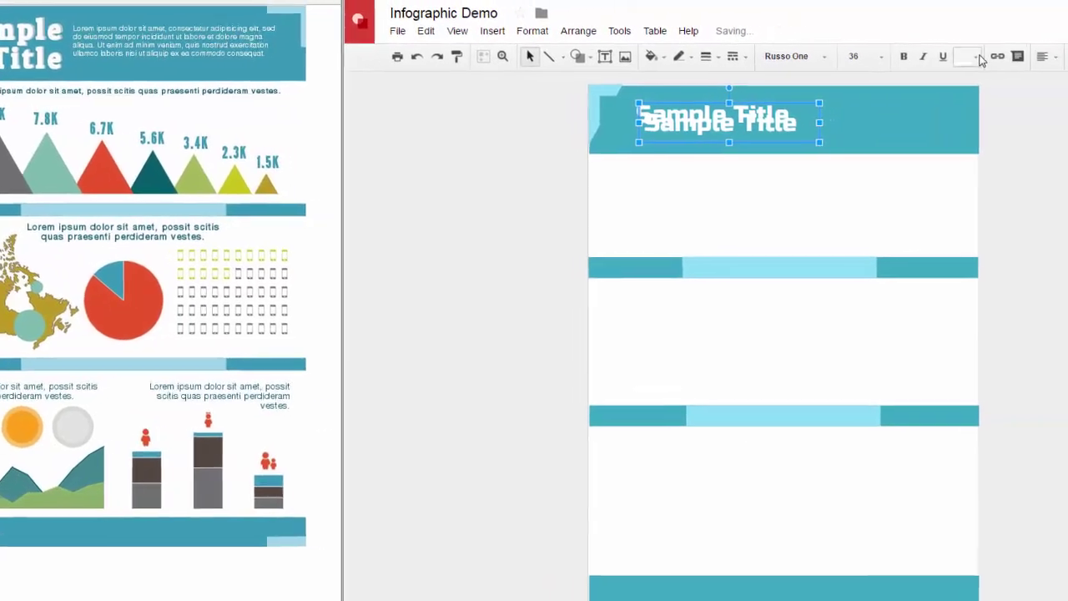
click(1019, 52)
click(1016, 116)
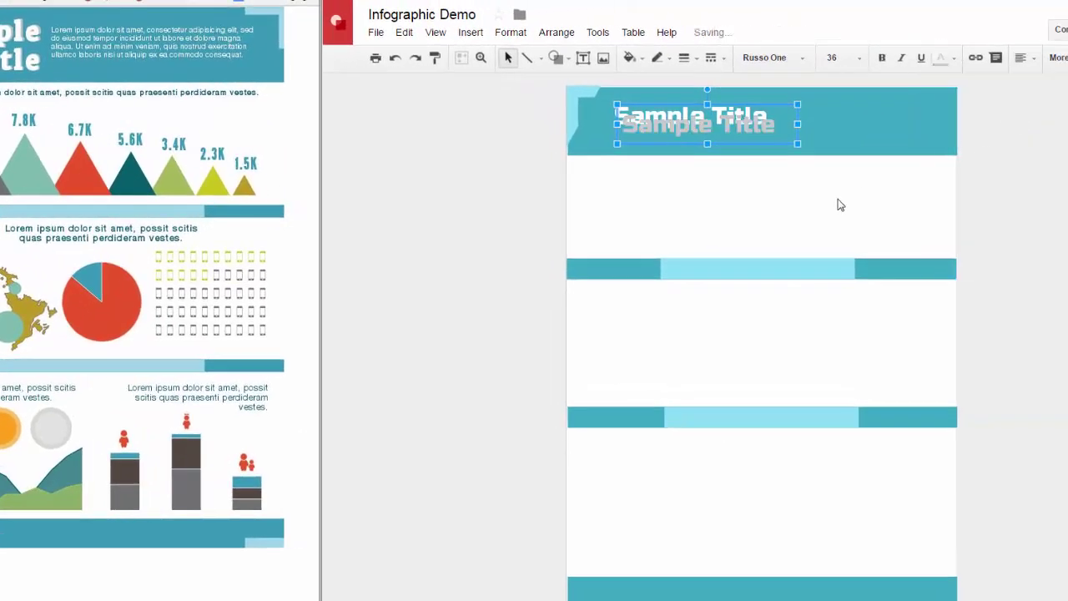
key(Up)
key(Up)
key(Up)
key(Left)
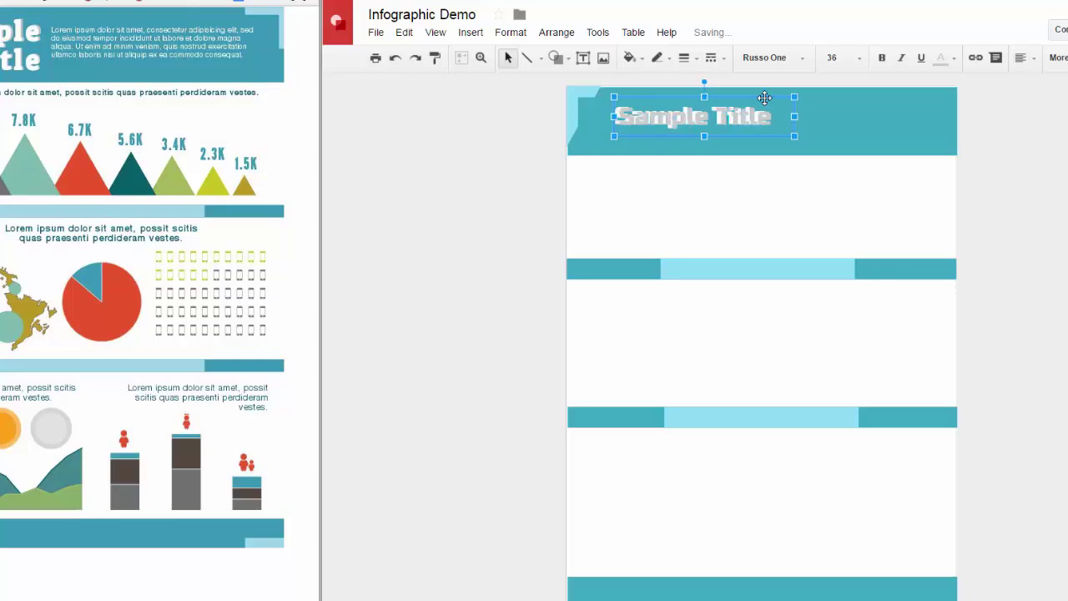
- Send the grey copy backward behind the white title
right_click(765, 99)
mouse_move(799, 244)
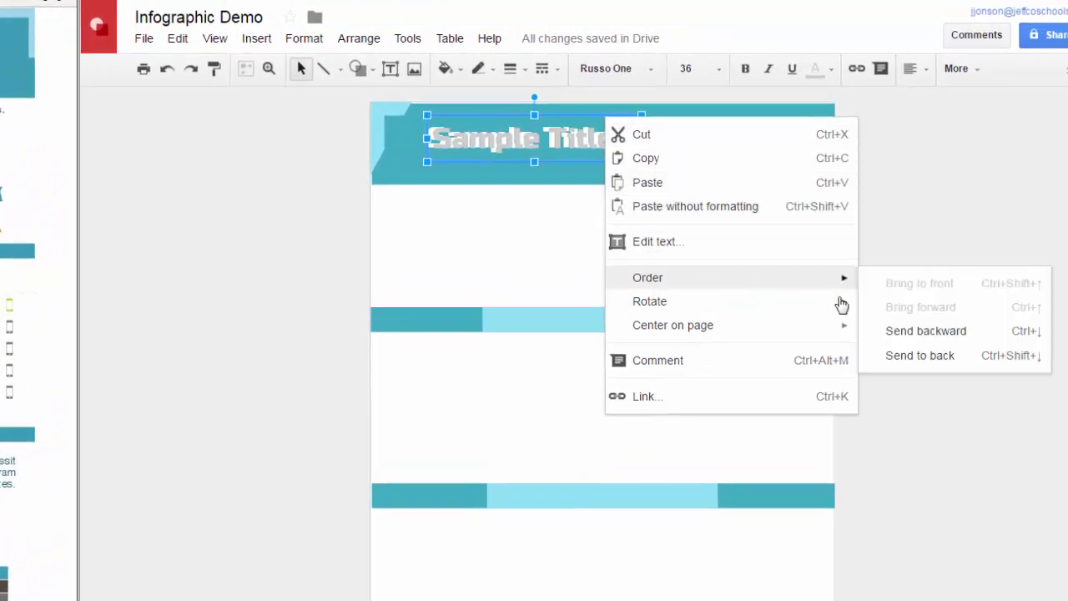
click(892, 332)
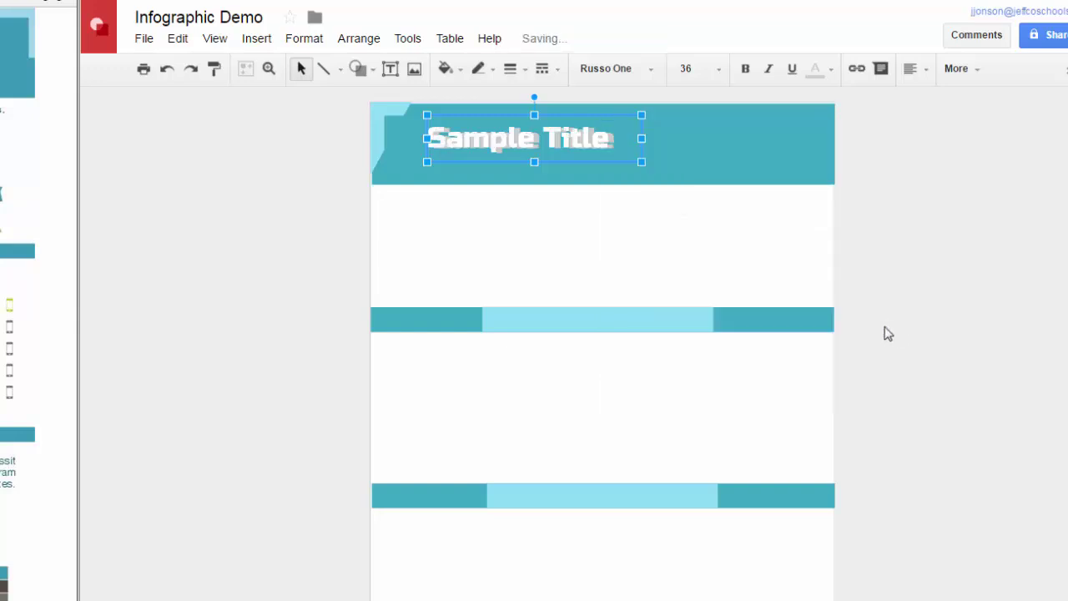
click(721, 263)
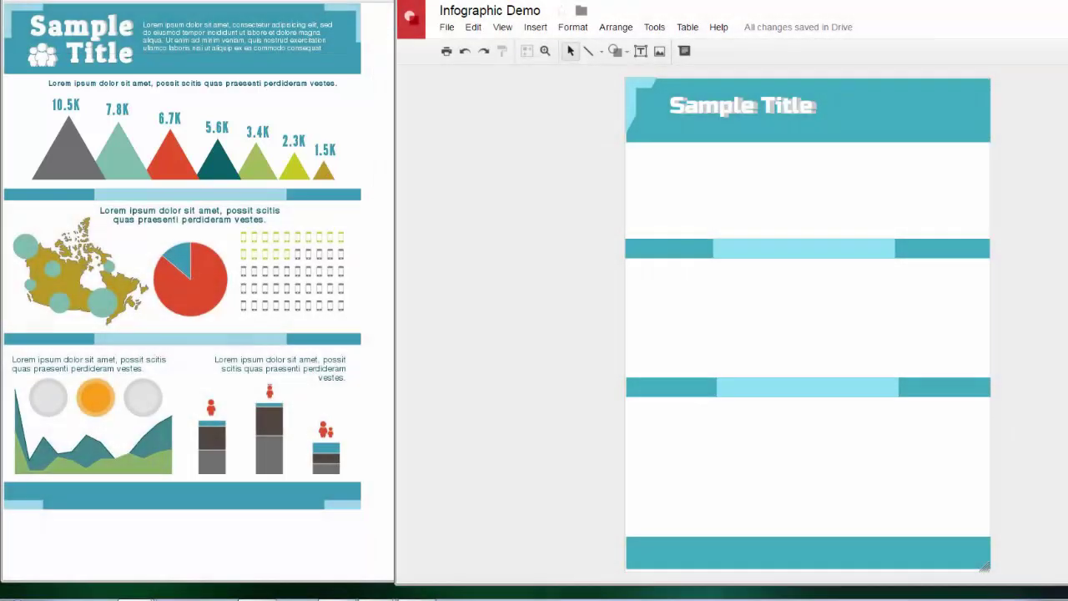
- Draw a triangle below the title banner and fill it grey
click(615, 51)
mouse_move(649, 74)
click(720, 105)
drag(677, 161, 774, 192)
click(684, 51)
click(731, 122)
- Duplicate the triangle twice, filling the copies teal and orange
key(ctrl+d)
click(684, 51)
click(691, 257)
key(ctrl+d)
click(683, 51)
click(717, 139)
click(848, 204)
- Send the teal triangle back a layer and put the orange triangle behind the teal one
click(748, 198)
right_click(746, 201)
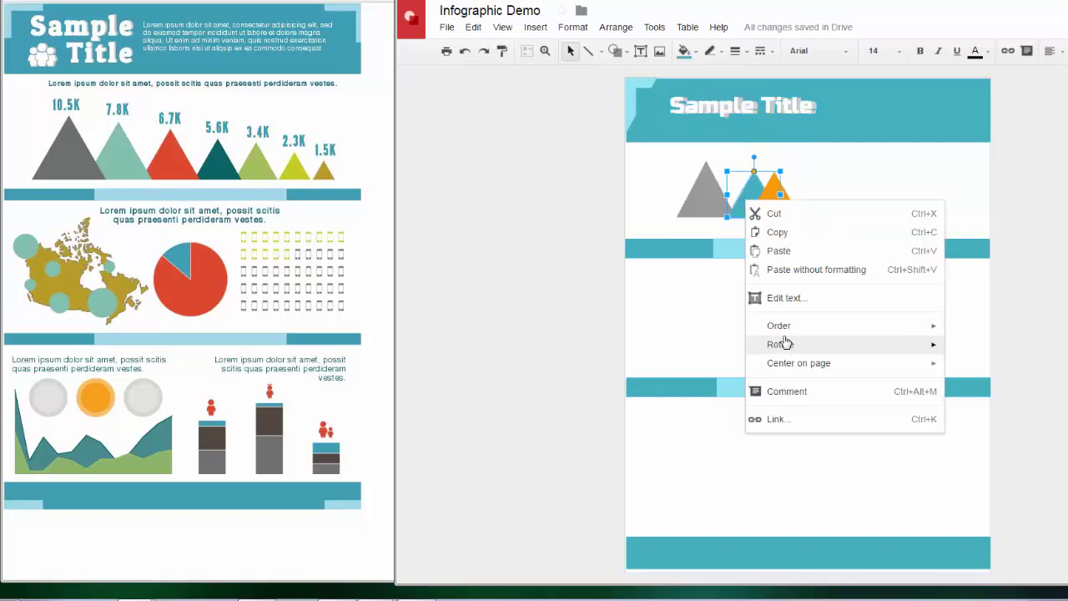
mouse_move(802, 326)
click(988, 368)
right_click(781, 204)
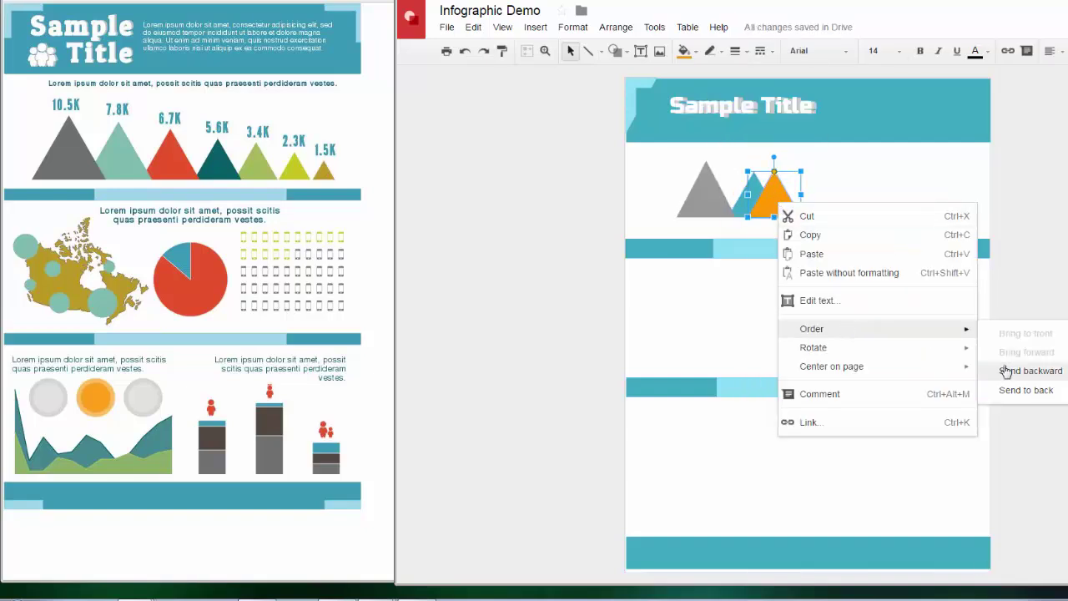
click(1006, 370)
right_click(785, 213)
mouse_move(918, 337)
click(1008, 376)
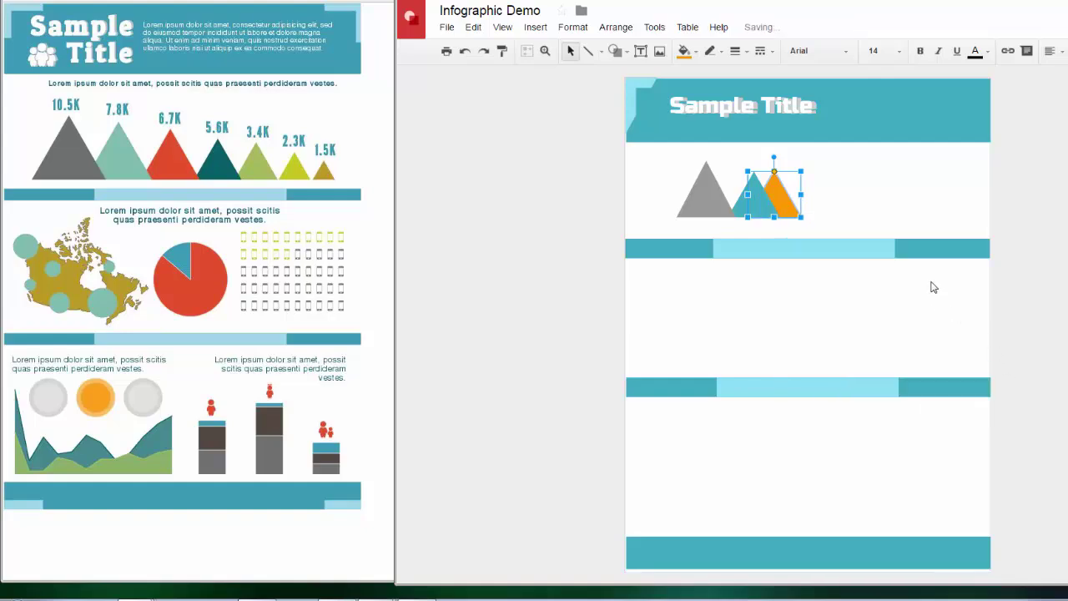
- Shift the orange triangle slightly right so the three triangles overlap
click(838, 240)
drag(806, 212, 817, 212)
click(864, 203)
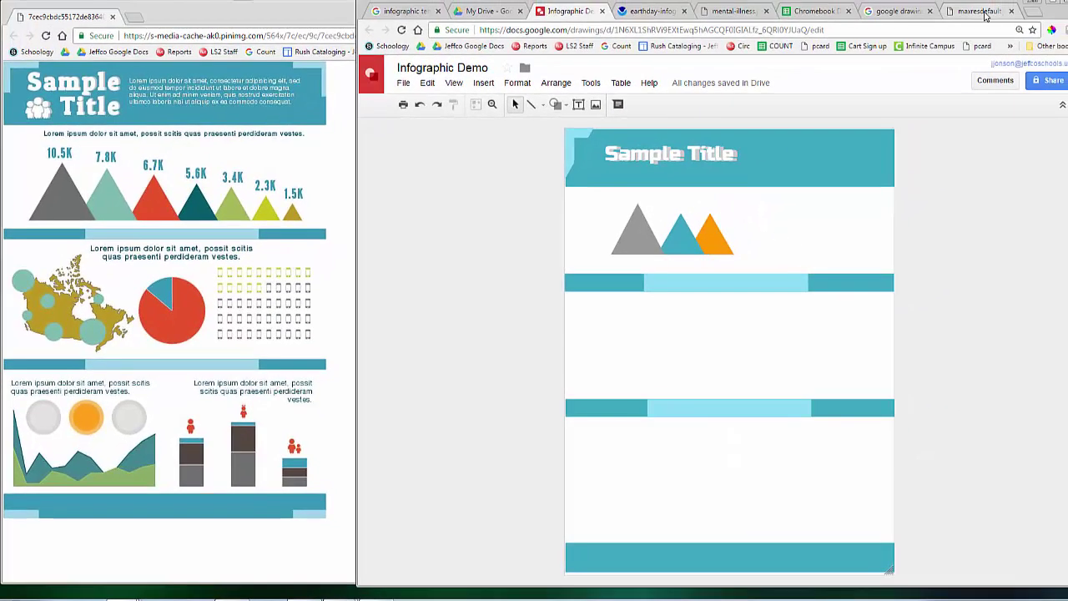
- Search Google Images in a new tab for 'canada outline' and drag the pink Canada map into the drawing
click(1033, 11)
click(993, 73)
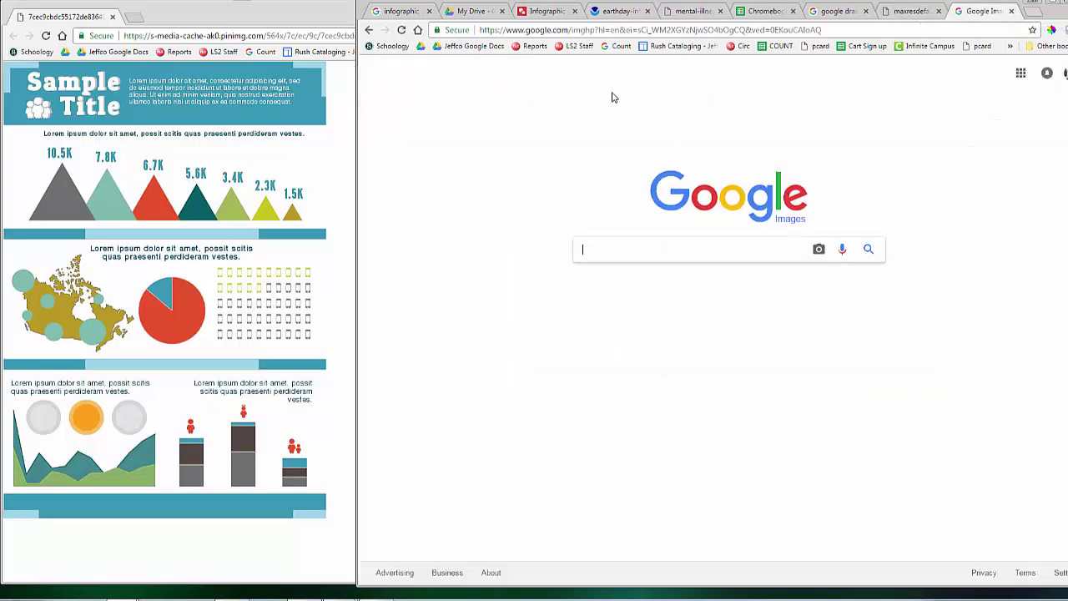
text(canada outline)
key(Return)
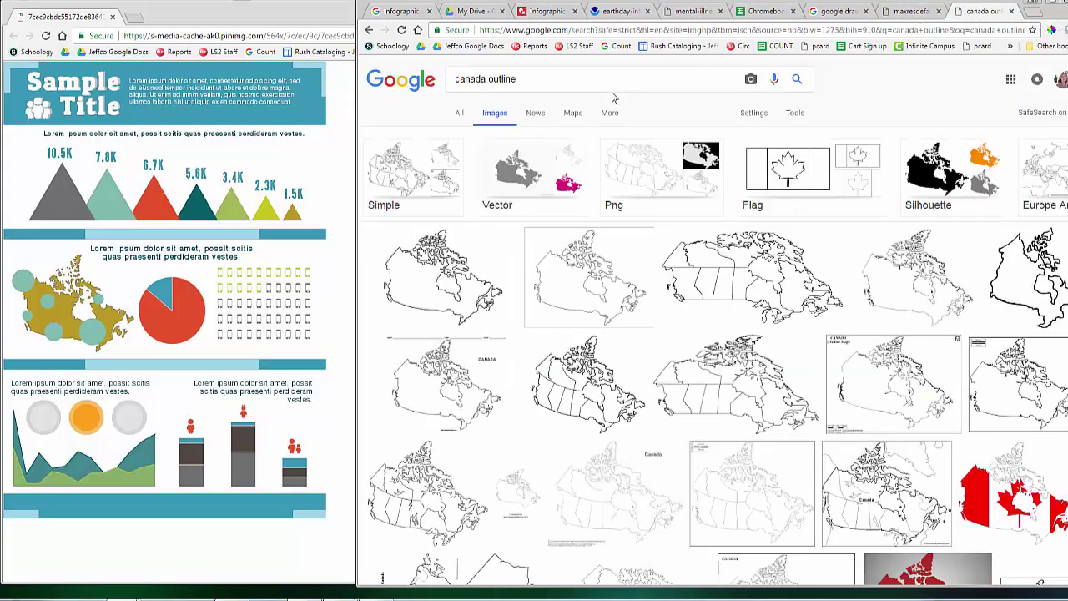
scroll(611, 250, down, 10)
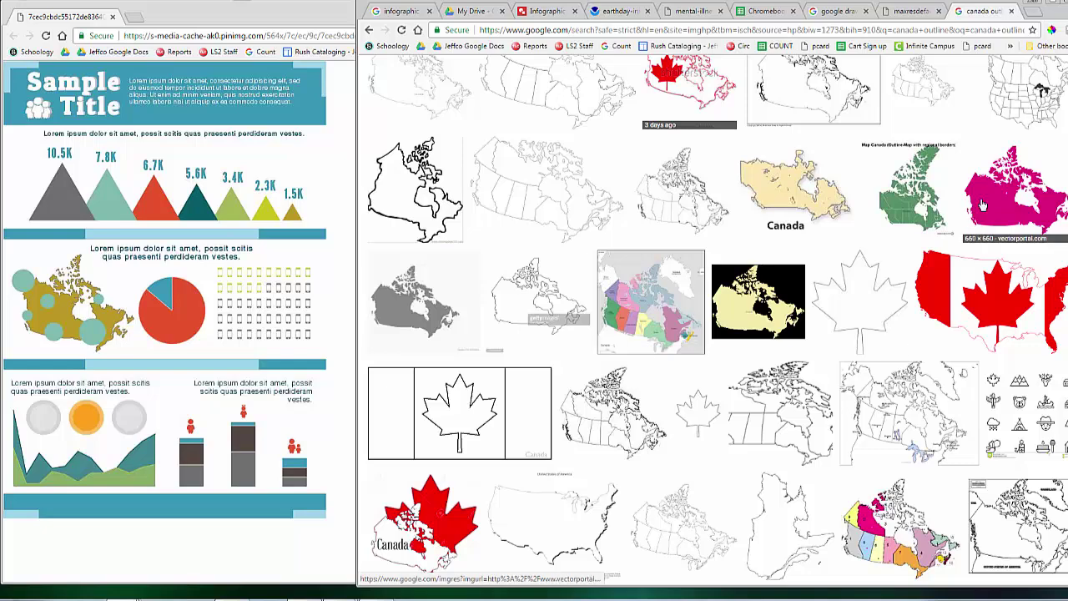
mouse_move(985, 205)
mouse_down()
mouse_move(927, 117)
mouse_move(617, 19)
mouse_move(532, 19)
mouse_move(534, 117)
mouse_move(620, 363)
mouse_up()
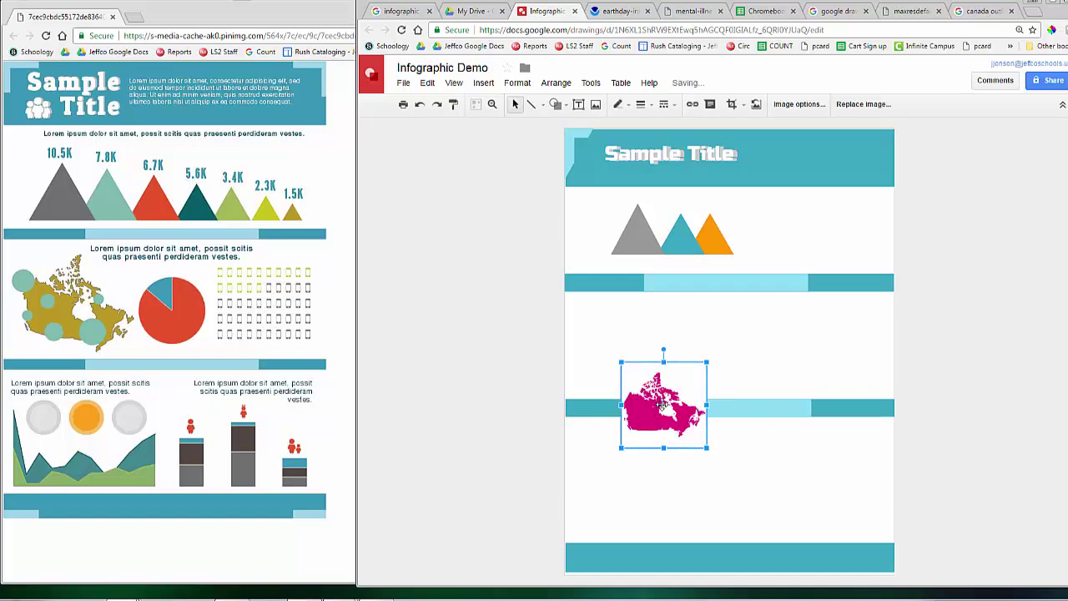
- Move the Canada map into the white section and recolour it Dark 8 navy
drag(662, 404, 619, 342)
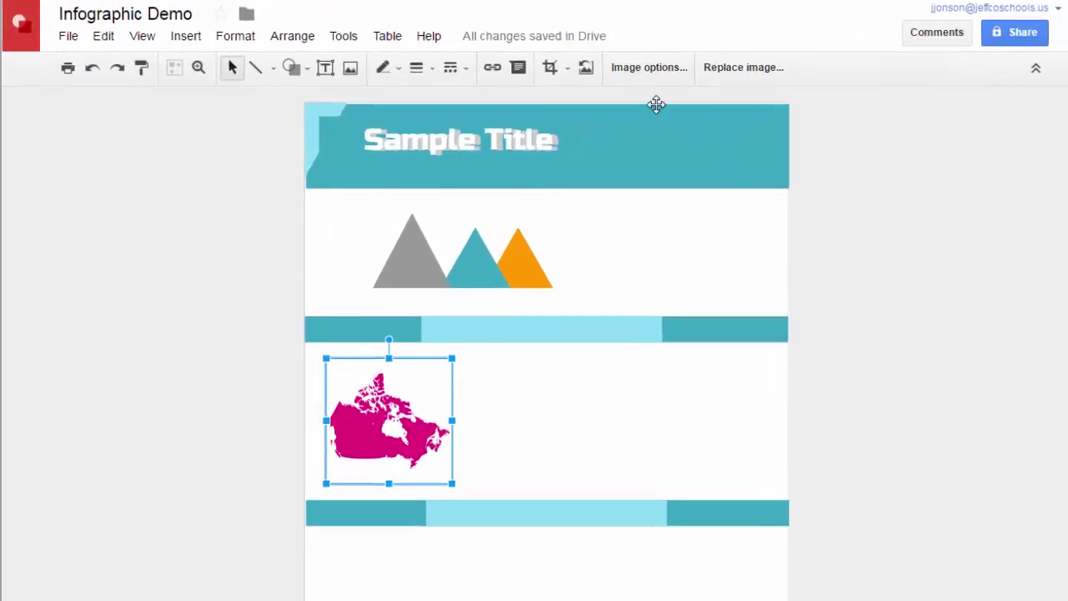
click(633, 77)
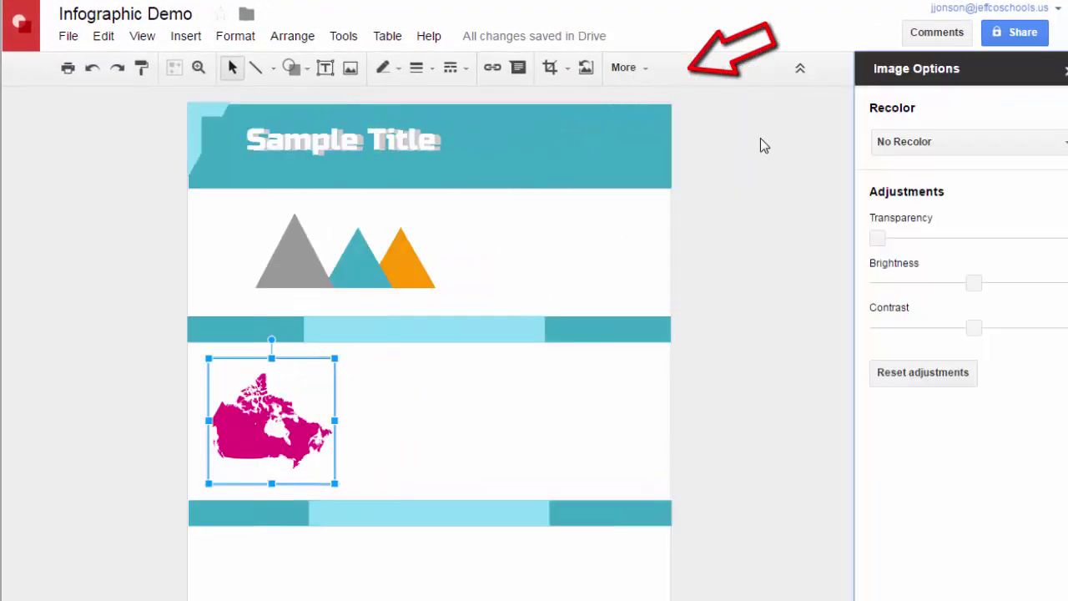
click(941, 142)
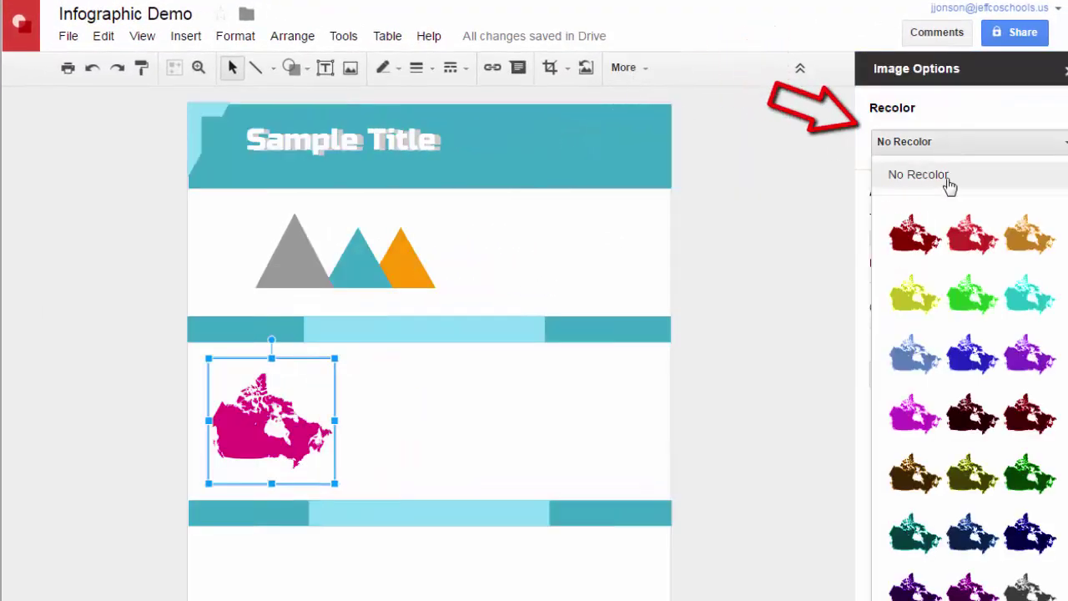
click(973, 357)
click(972, 151)
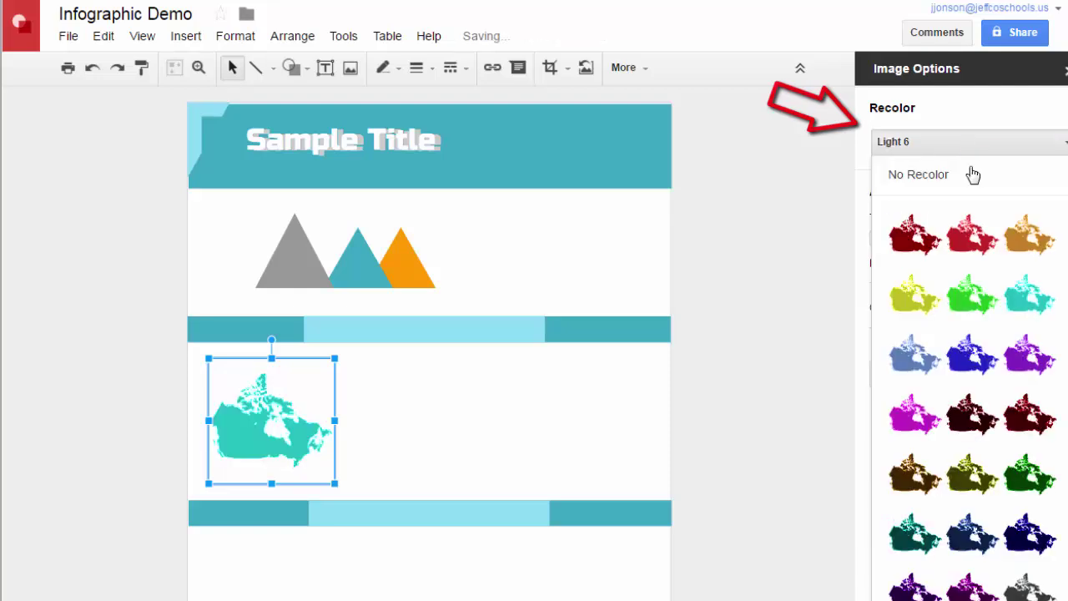
click(1008, 523)
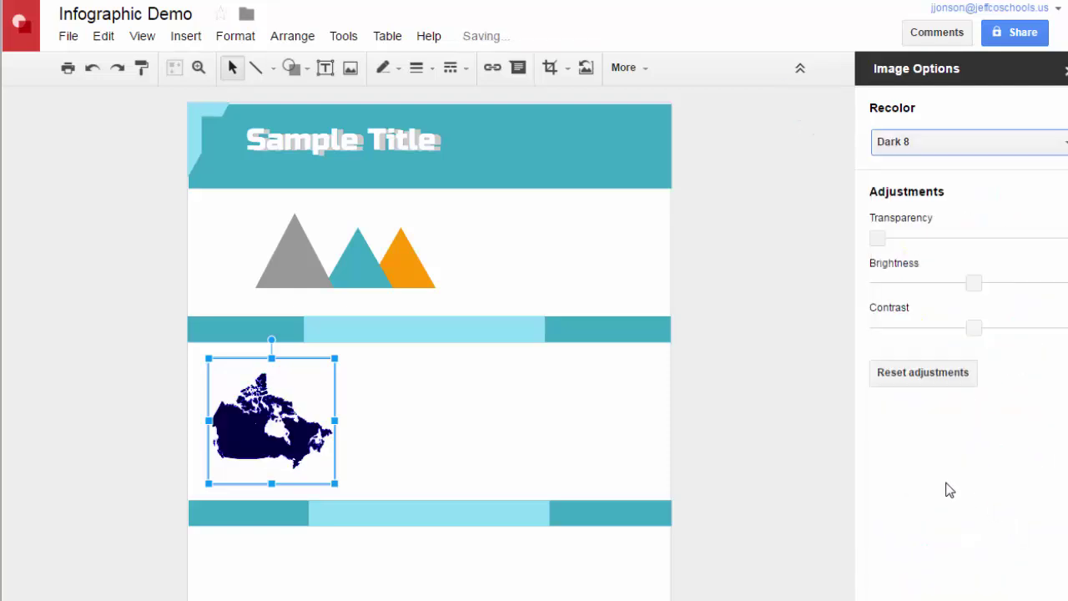
- Draw an oval over the west coast of the Canada map
click(592, 425)
click(308, 69)
mouse_move(334, 100)
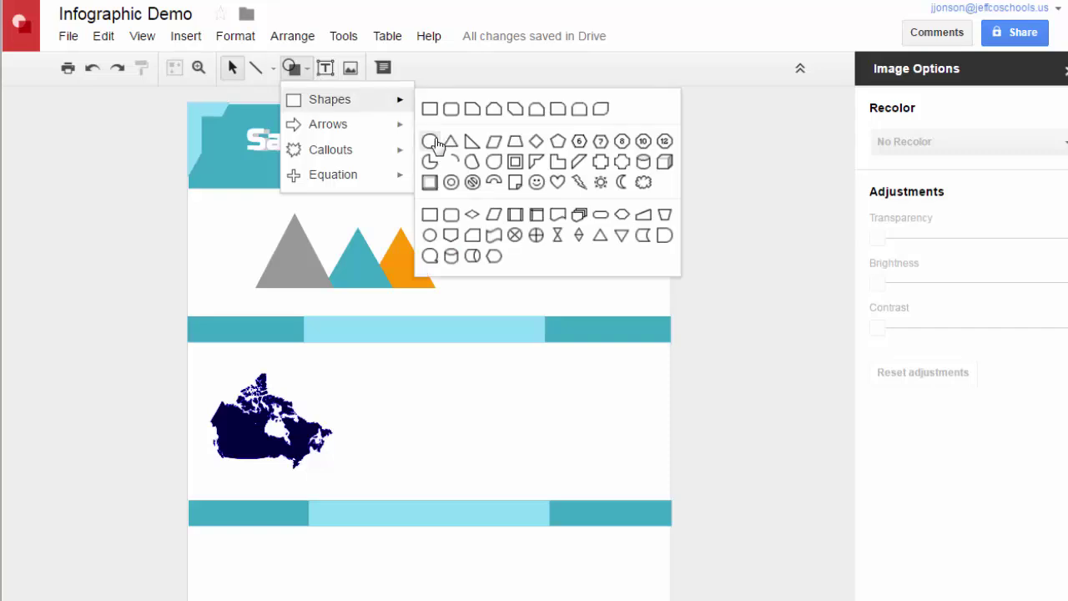
click(438, 144)
drag(202, 395, 240, 421)
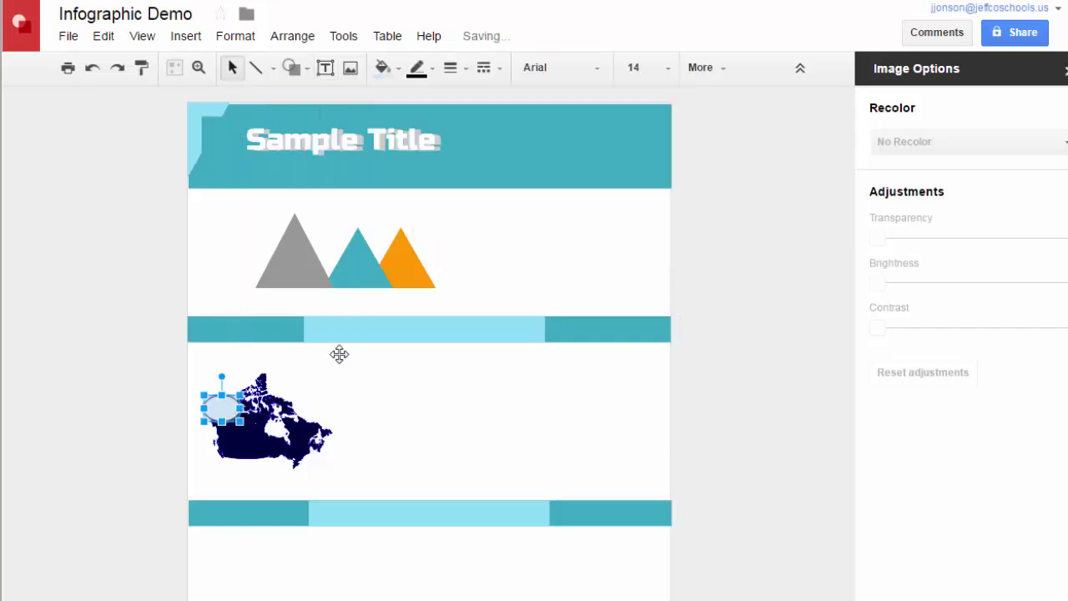
- Give the oval a semi-transparent custom light blue fill (#8cddf3ac)
click(389, 70)
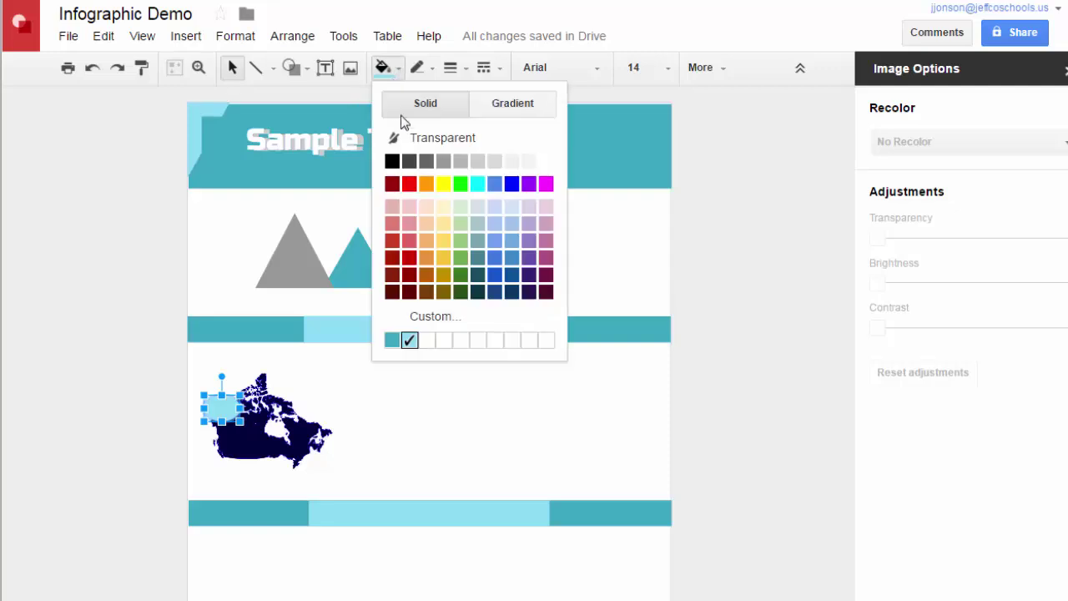
click(453, 318)
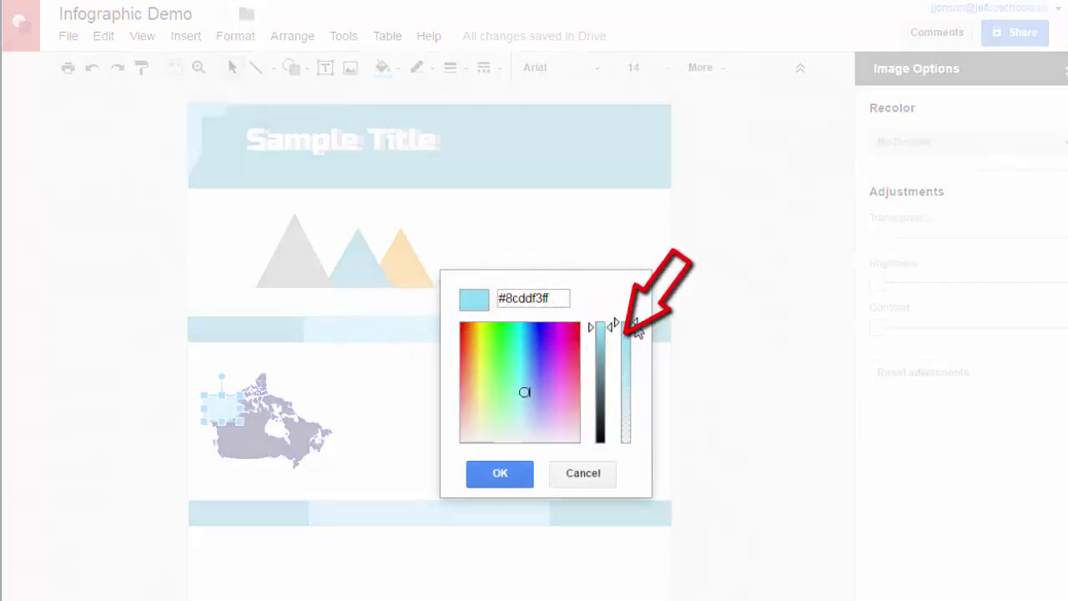
click(626, 349)
drag(628, 354, 627, 363)
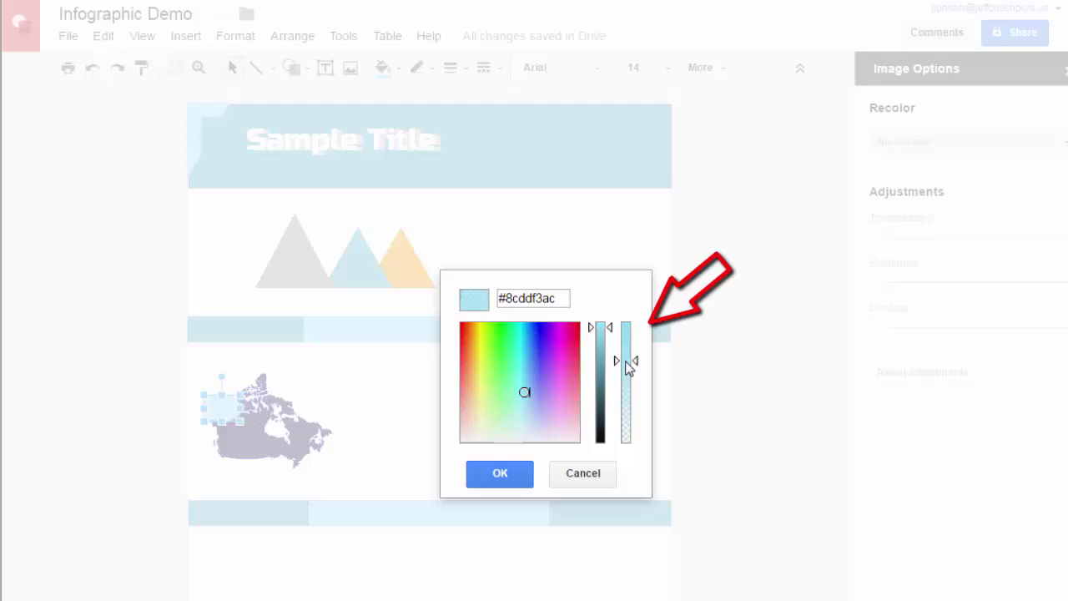
click(501, 472)
click(505, 454)
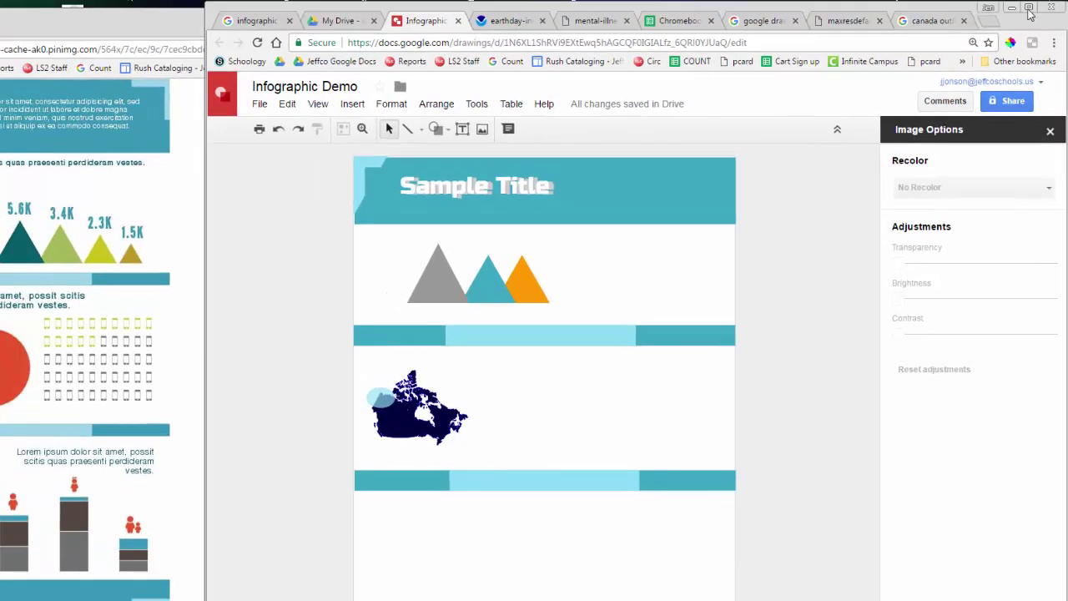
- Search Google Images for 'canada' and drag the Canada flag logo beside the map
click(933, 20)
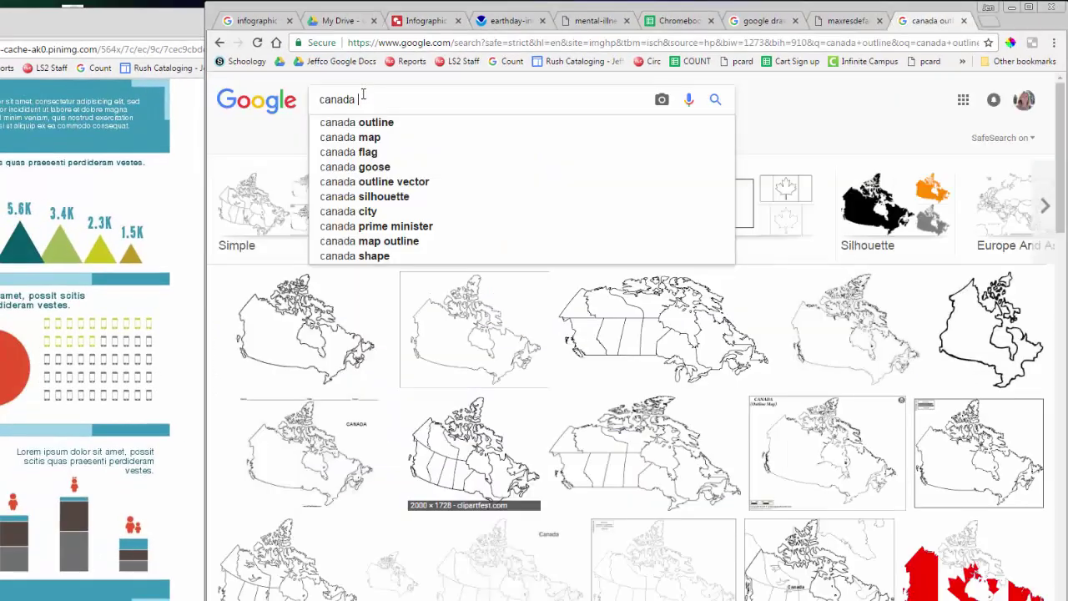
key(Return)
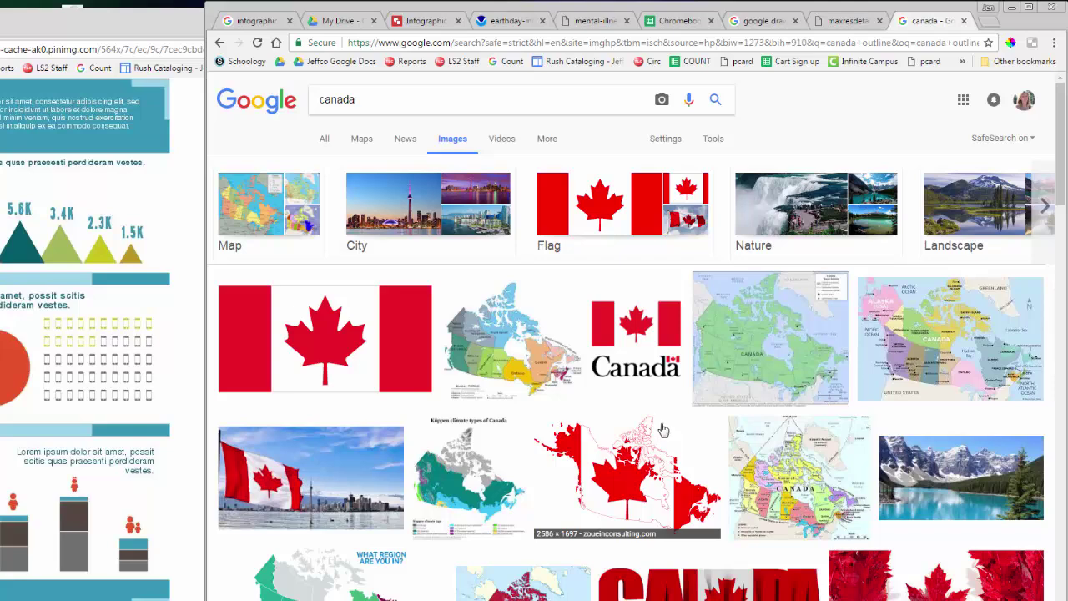
drag(652, 373, 544, 407)
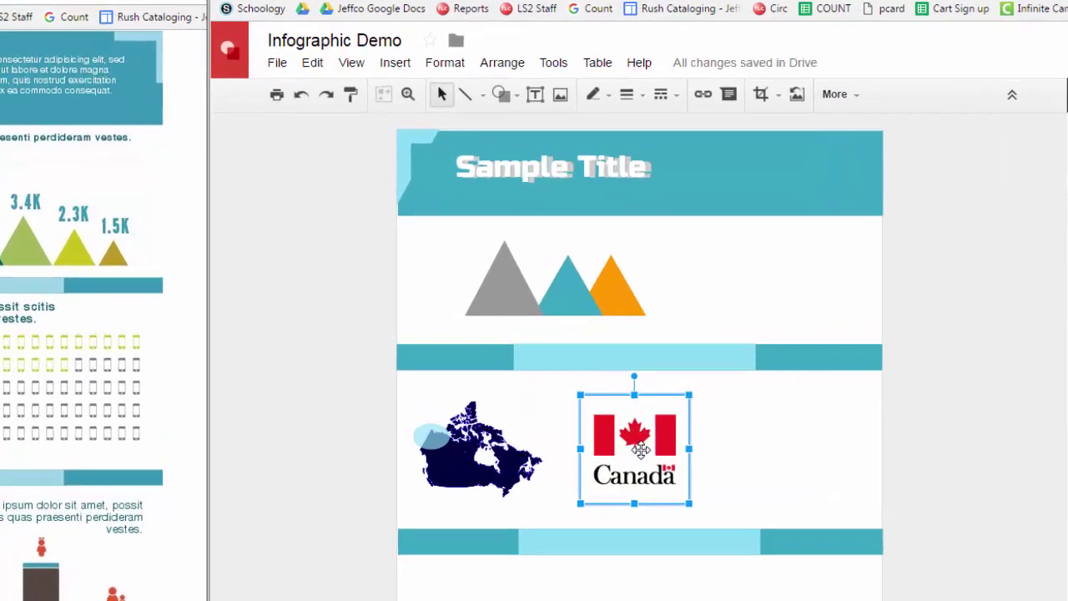
- Crop the Canada image to just the flag, trimming the wordmark and the space above
double_click(641, 450)
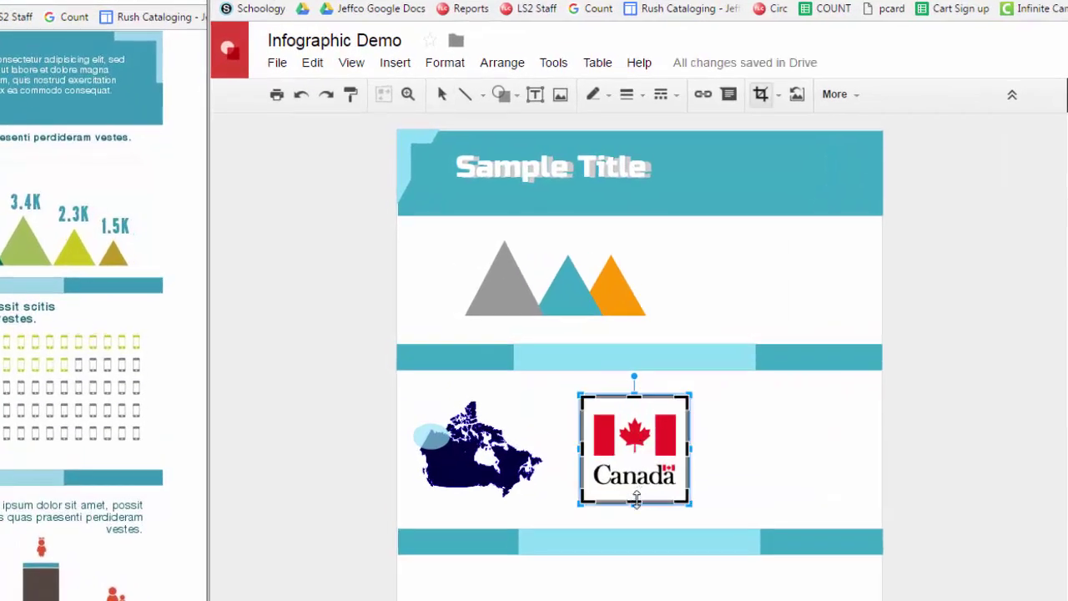
drag(636, 498, 636, 458)
drag(636, 398, 510, 412)
key(Return)
click(580, 440)
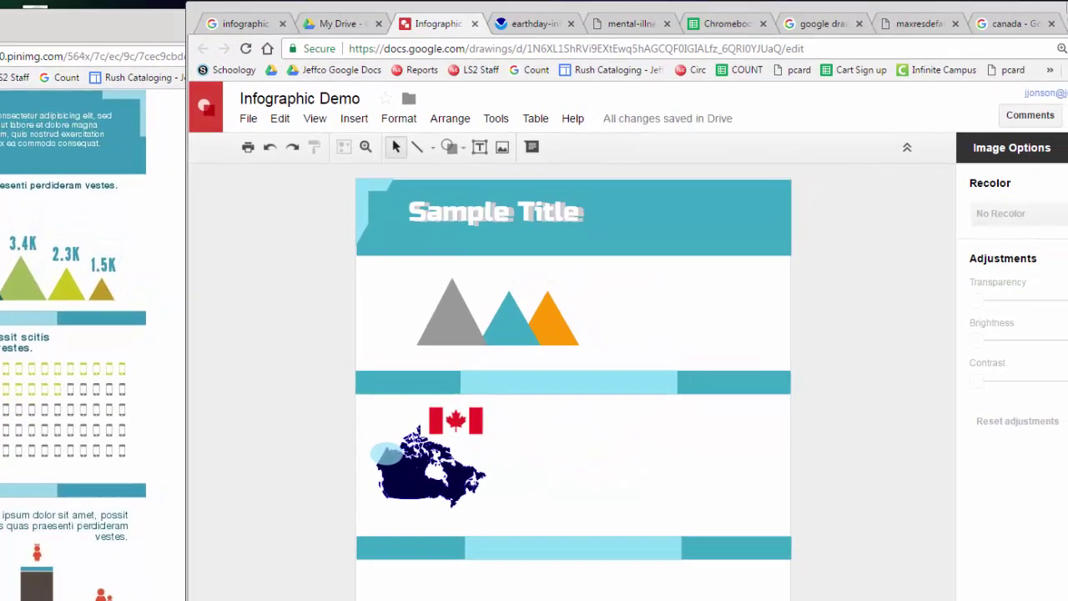
- Select the 2013 device data A2:C7 in the Chromebook Data in Jeffco sheet and insert a chart
click(712, 25)
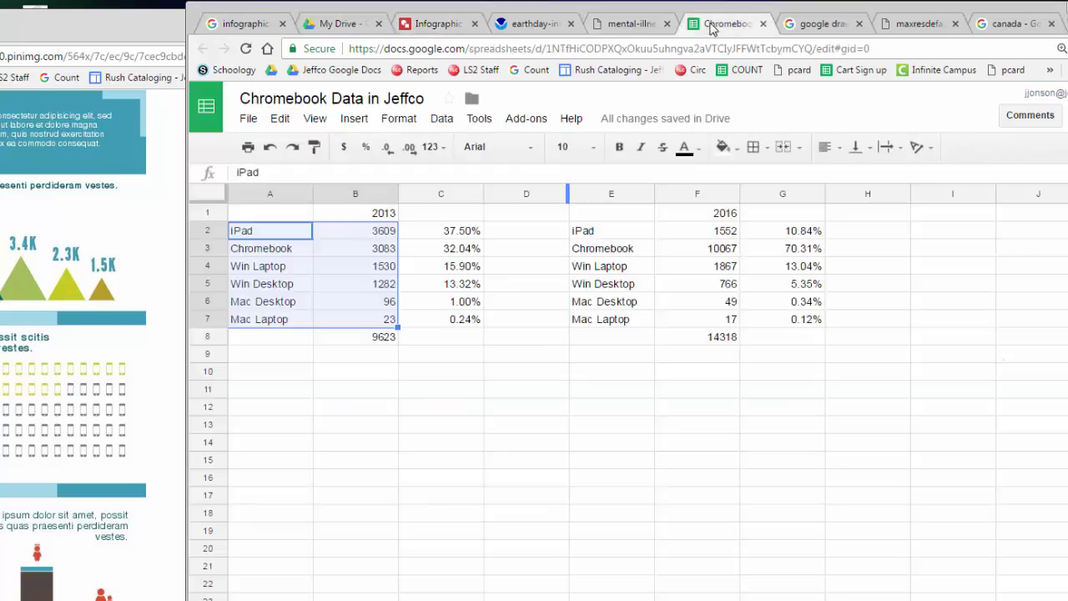
click(607, 528)
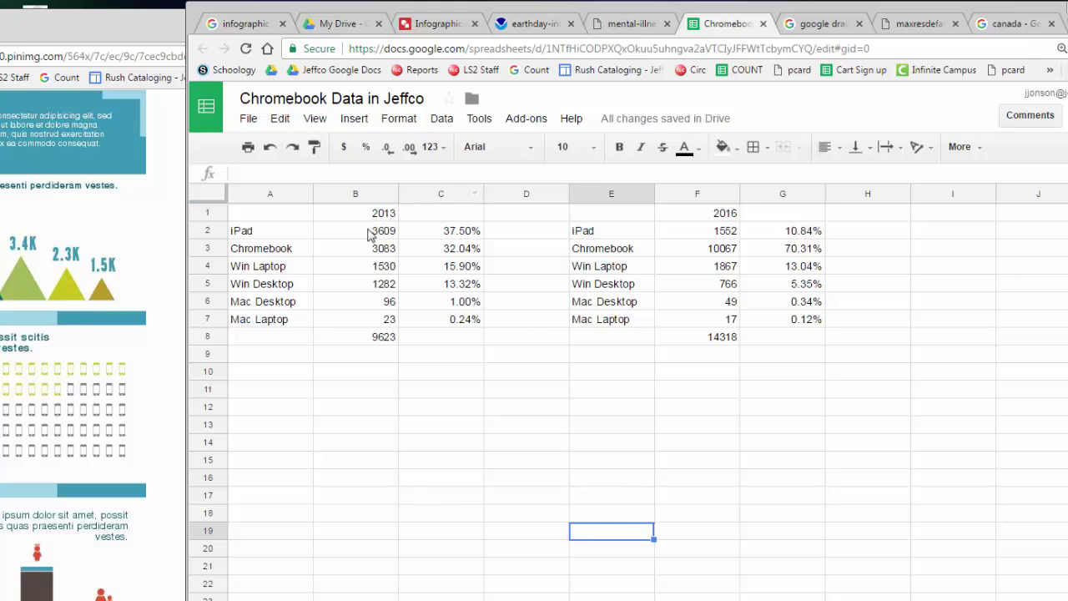
drag(291, 238, 440, 322)
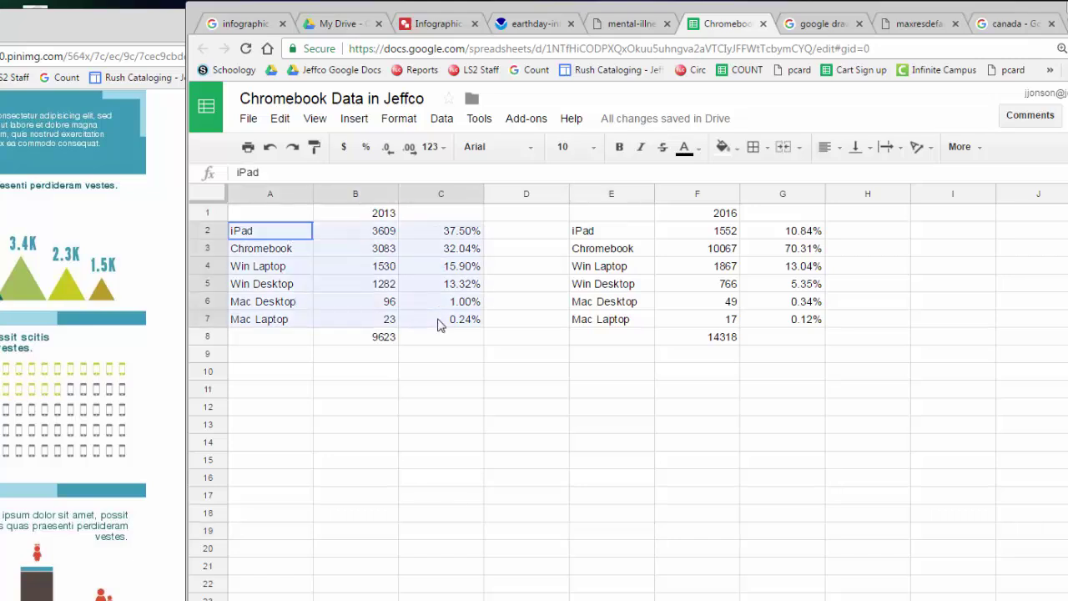
click(963, 147)
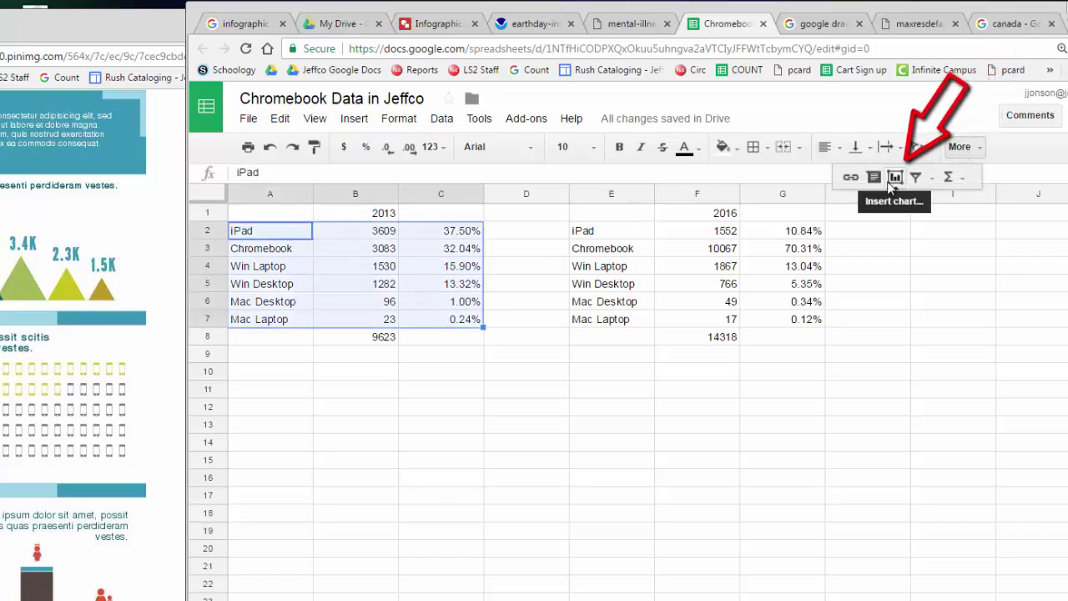
click(894, 179)
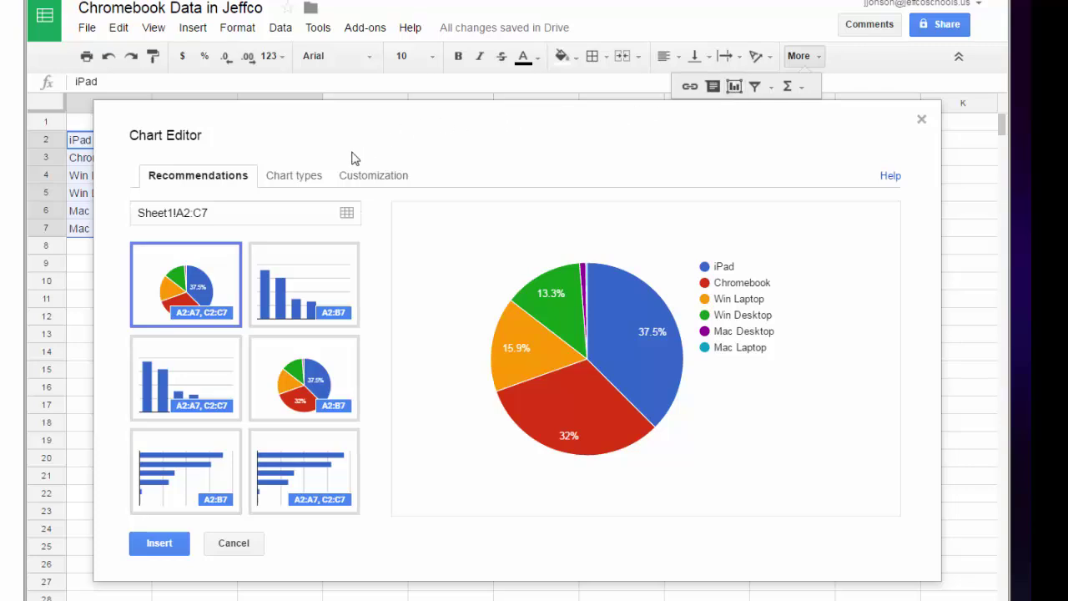
- Try a doughnut chart on A2:C7, then cancel the chart editor
click(295, 174)
drag(380, 332, 365, 417)
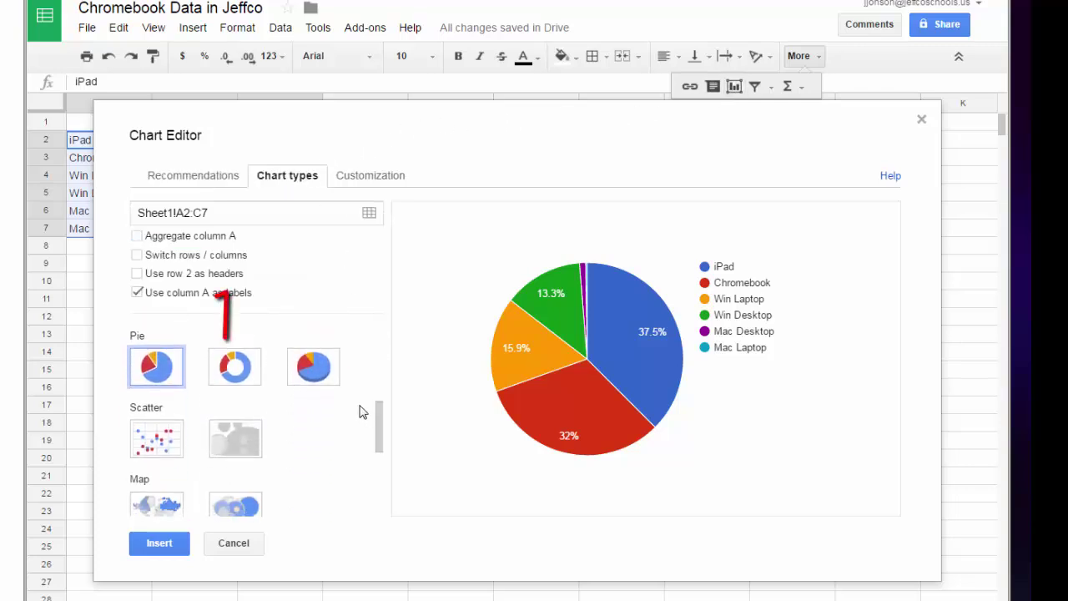
click(253, 376)
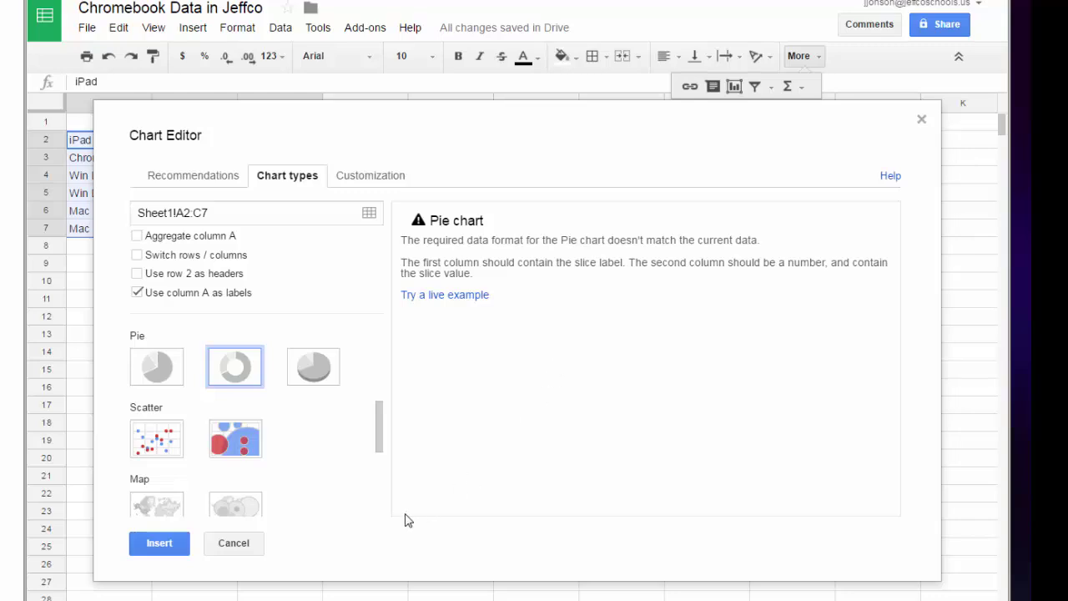
click(234, 544)
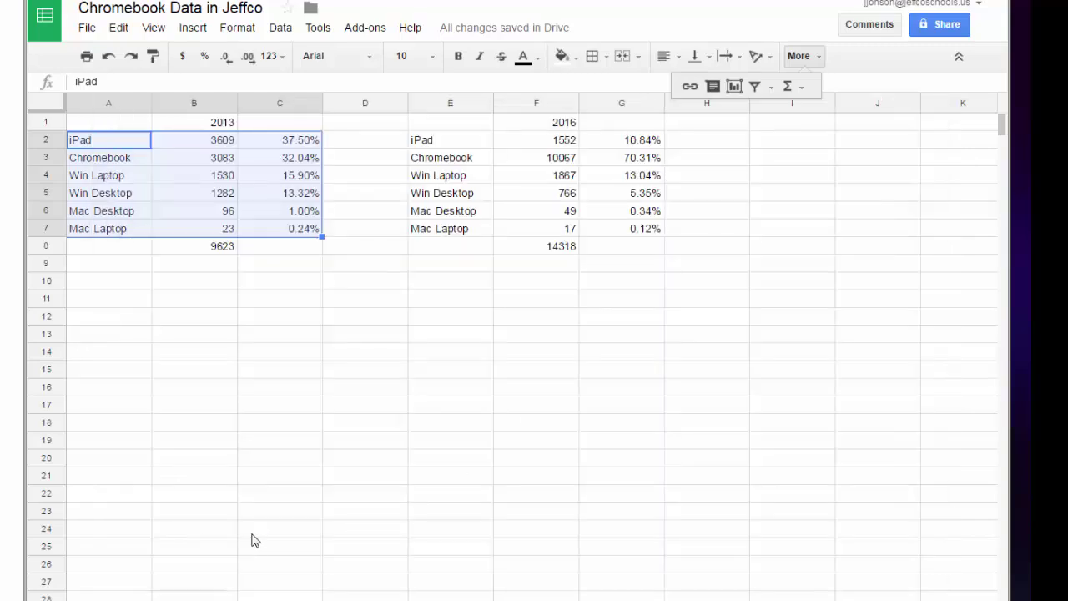
- Select A2:B7, insert a new chart and choose the doughnut chart type
click(282, 333)
drag(119, 143, 186, 228)
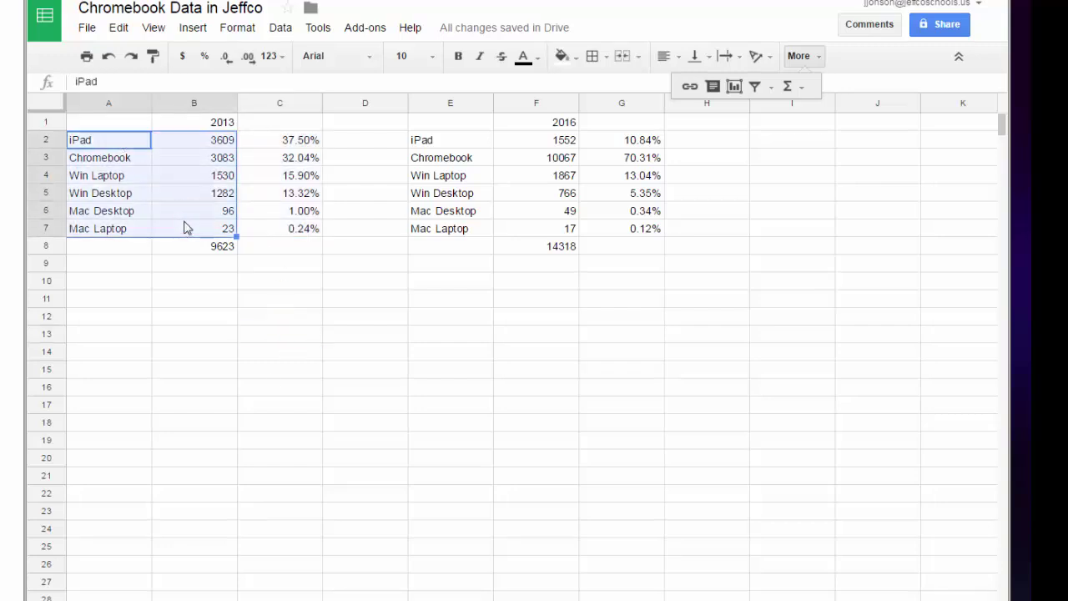
click(735, 86)
click(288, 176)
drag(377, 346, 375, 406)
click(236, 451)
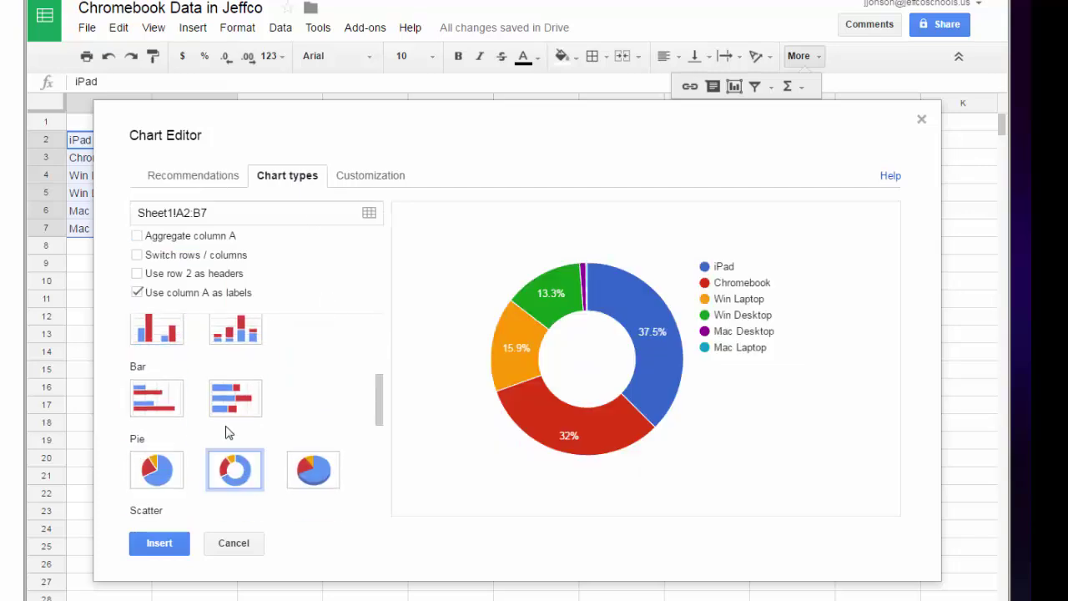
- Set the doughnut chart's legend and slice labels to None
click(373, 178)
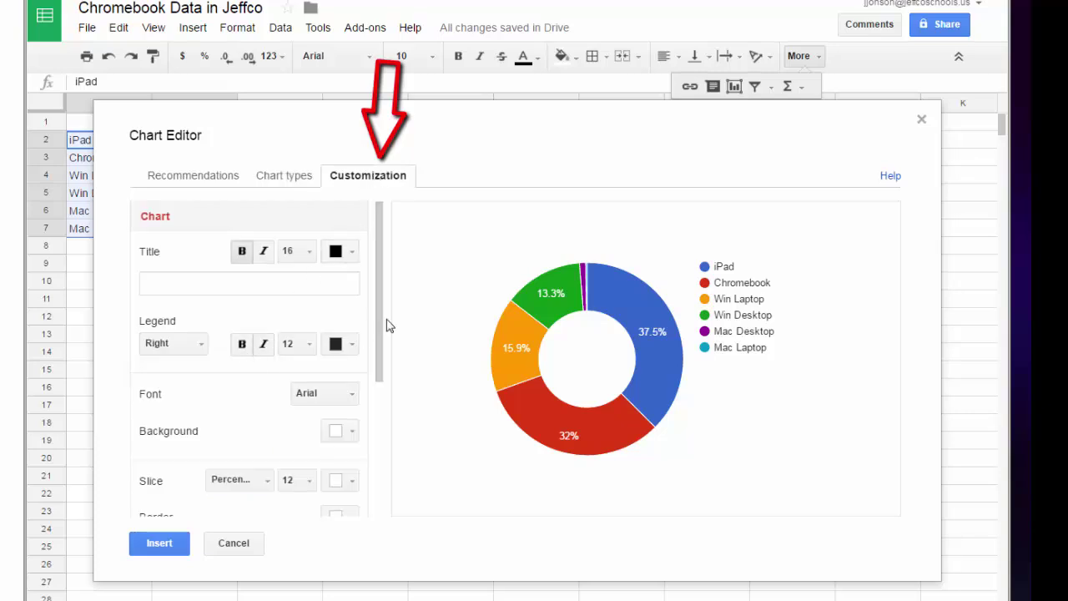
click(175, 343)
click(204, 484)
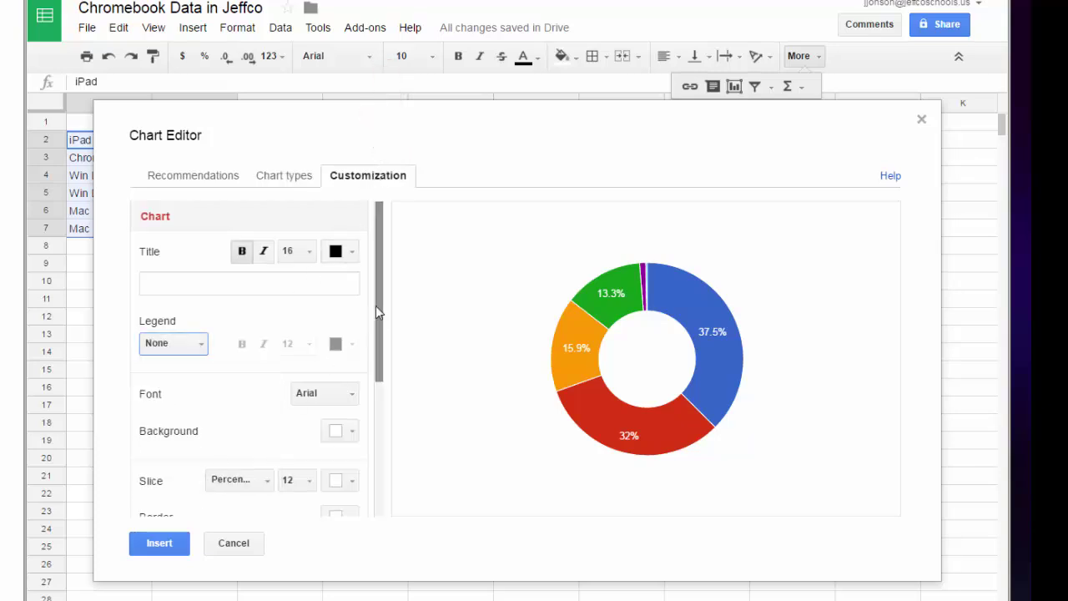
drag(377, 303, 366, 380)
click(238, 354)
click(250, 446)
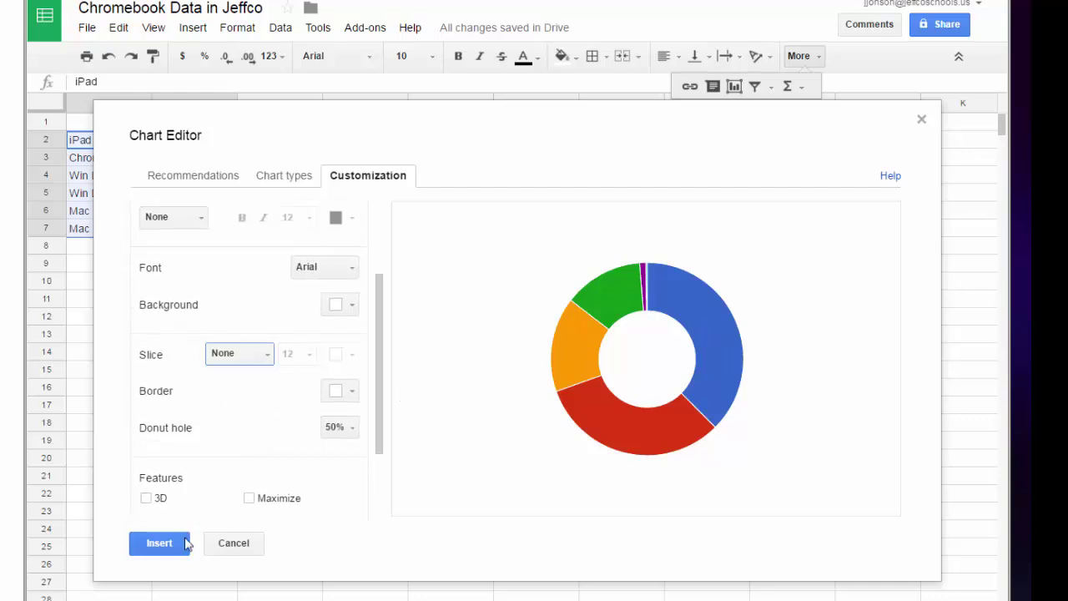
- Insert the doughnut chart into the sheet and copy it
click(158, 543)
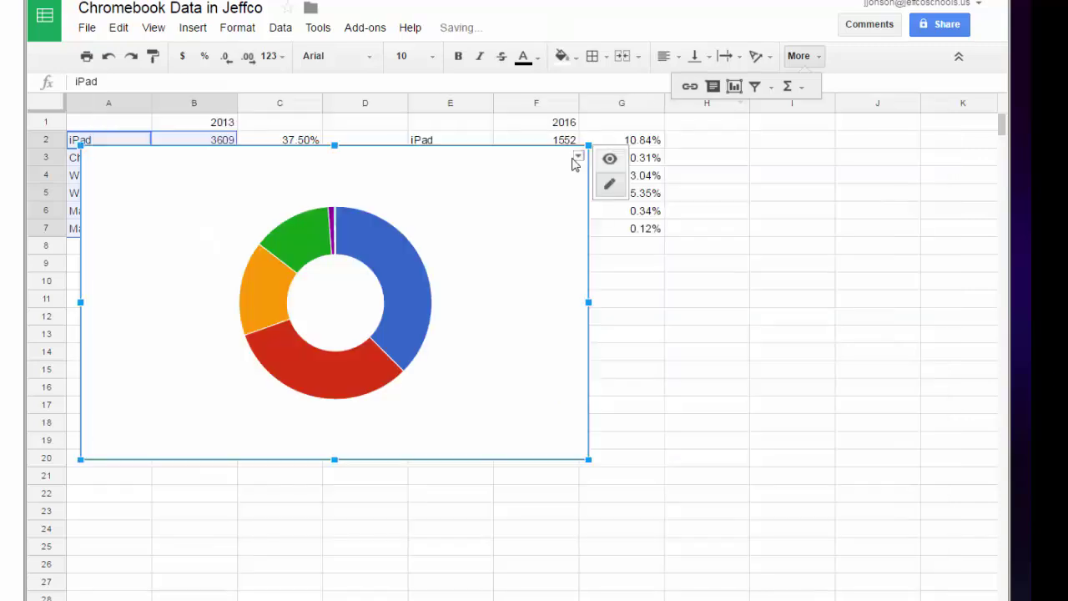
click(579, 157)
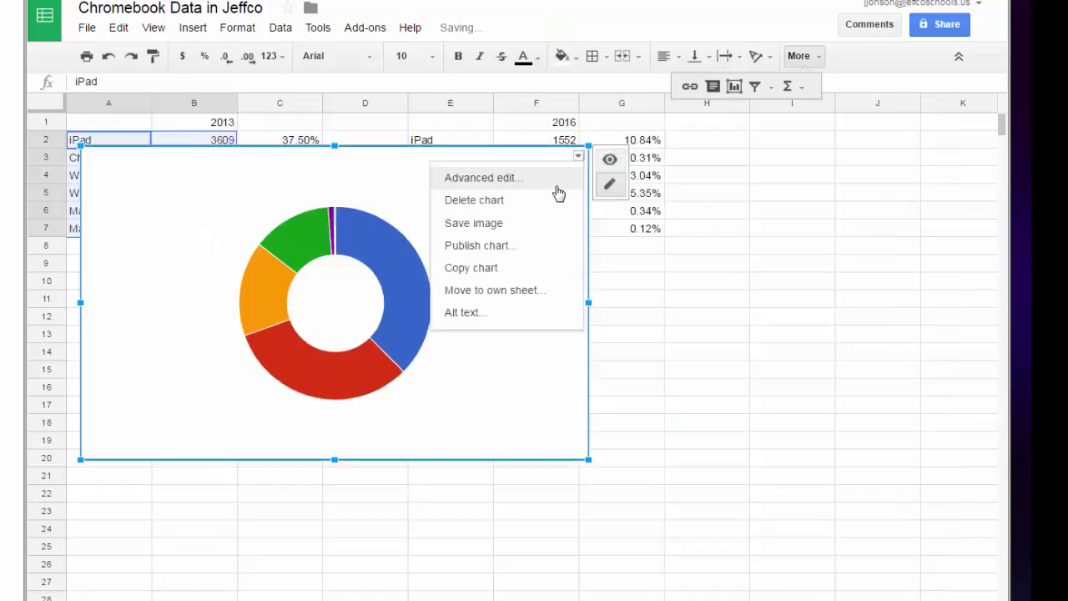
click(526, 274)
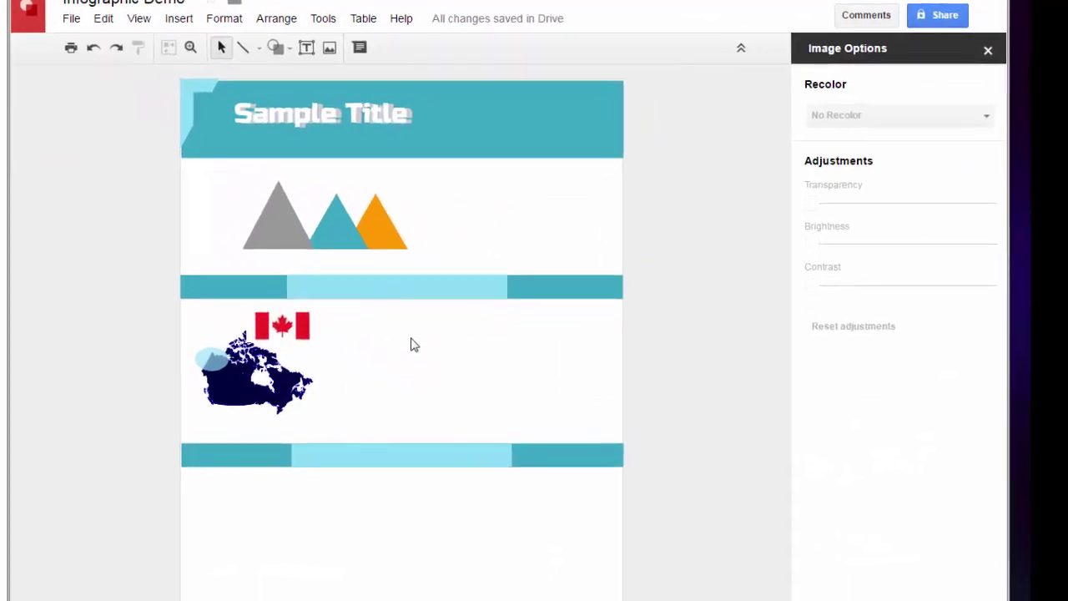
- Paste the doughnut chart linked to its spreadsheet, crop it narrower and move it left
right_click(411, 345)
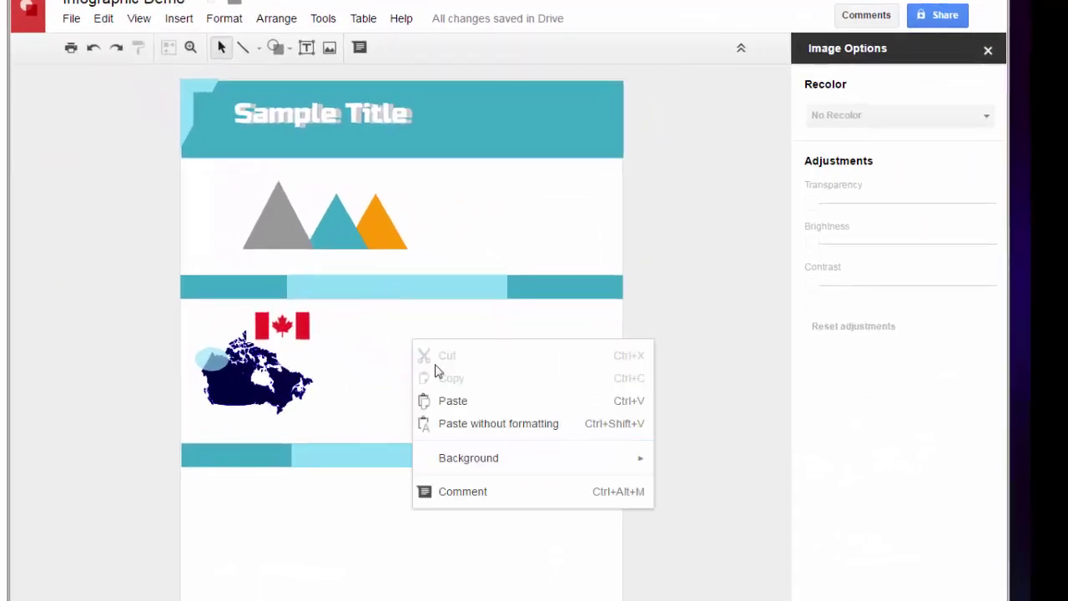
click(467, 401)
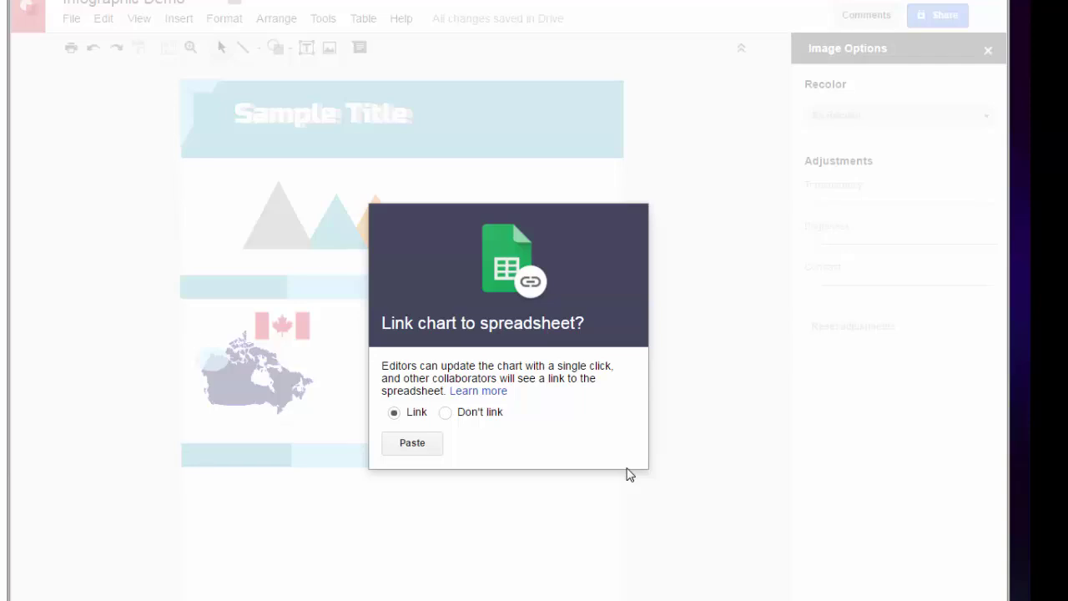
click(422, 449)
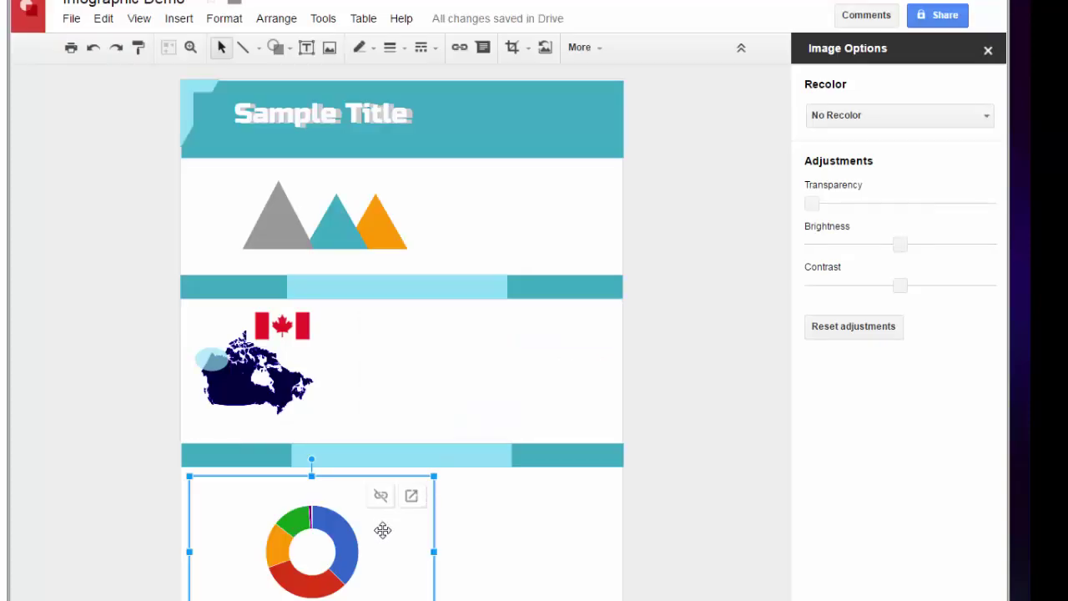
drag(193, 551, 253, 551)
drag(267, 512, 196, 512)
- Add a dark grey elbow connector from the chart to a pasted '32% of Purchases' label
click(259, 47)
click(303, 122)
drag(276, 547, 315, 506)
click(359, 47)
click(399, 107)
key(ctrl+v)
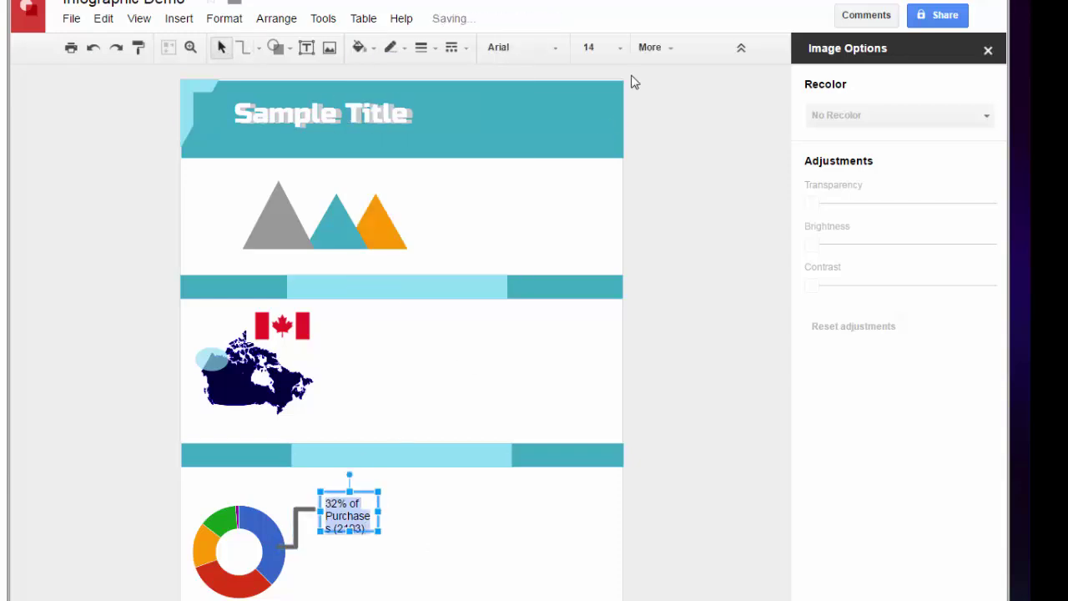
click(546, 393)
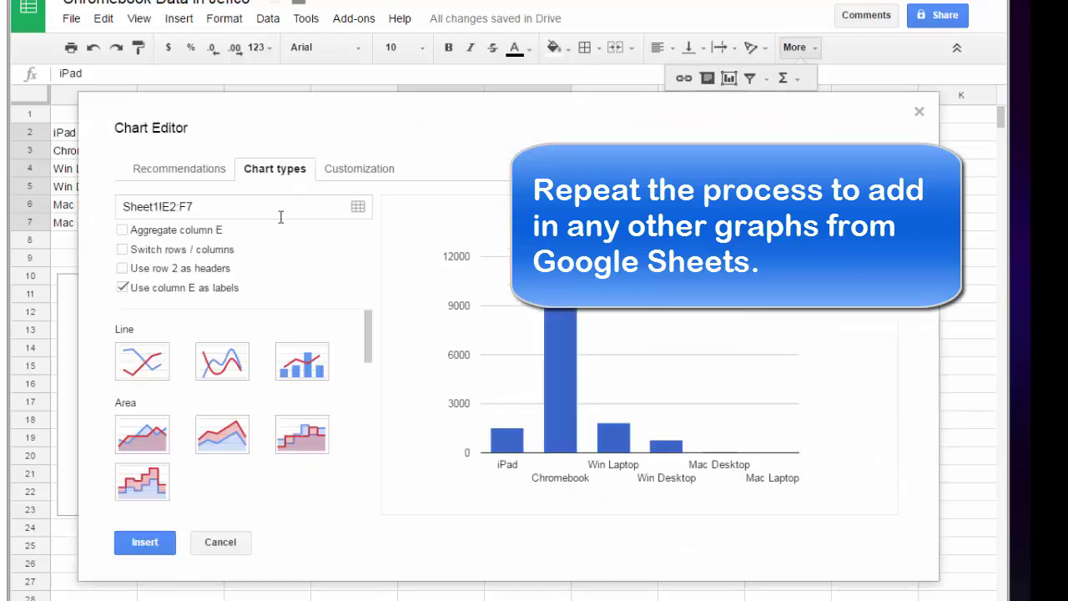
- Paste the second doughnut chart, linked to its spreadsheet, to the right of the first chart
scroll(209, 375, down, 3)
click(222, 434)
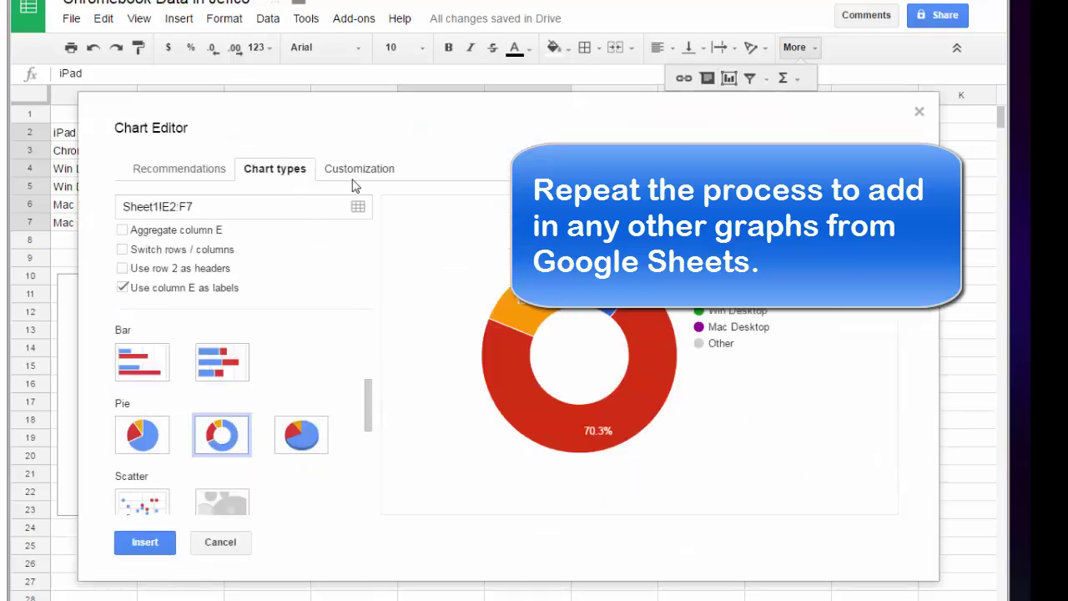
click(357, 168)
scroll(250, 376, down, 5)
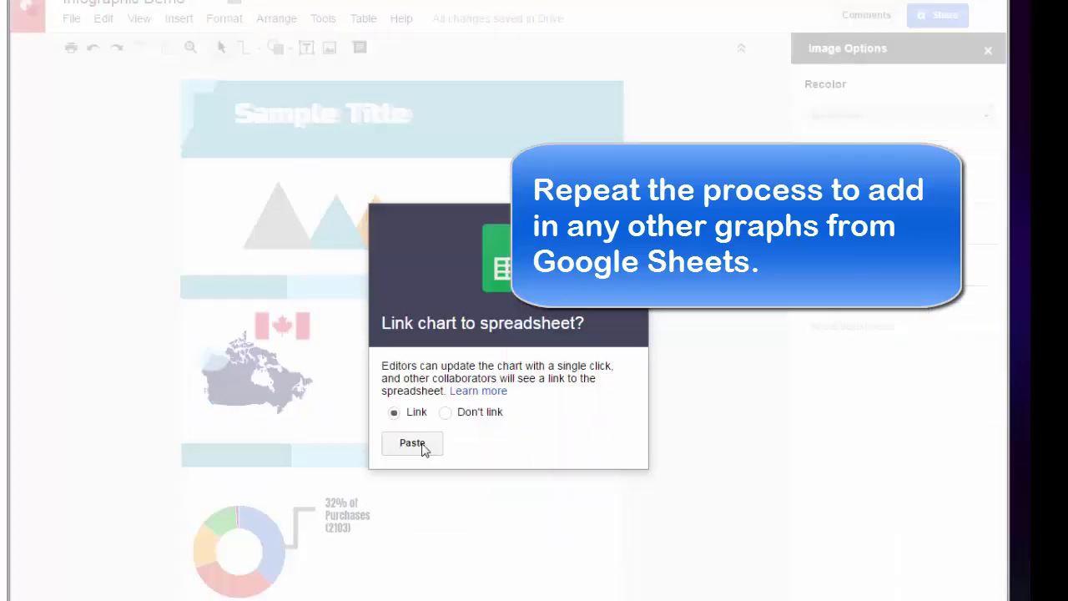
click(412, 443)
drag(453, 558, 441, 501)
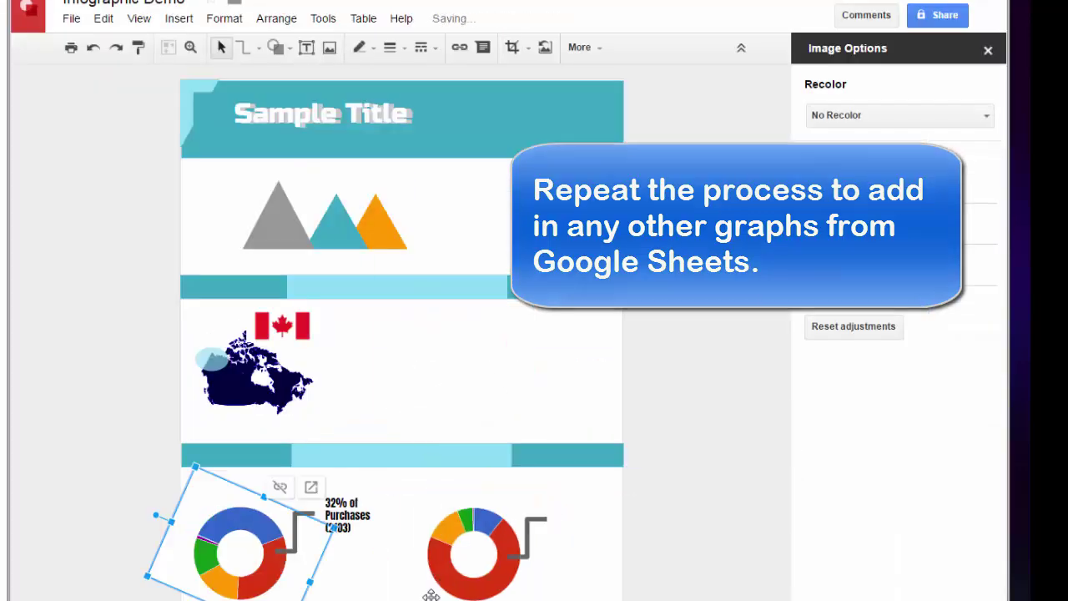
- Duplicate the first chart's label and connector for the new chart
click(347, 515)
key(ctrl+c)
key(ctrl+v)
drag(350, 518, 581, 517)
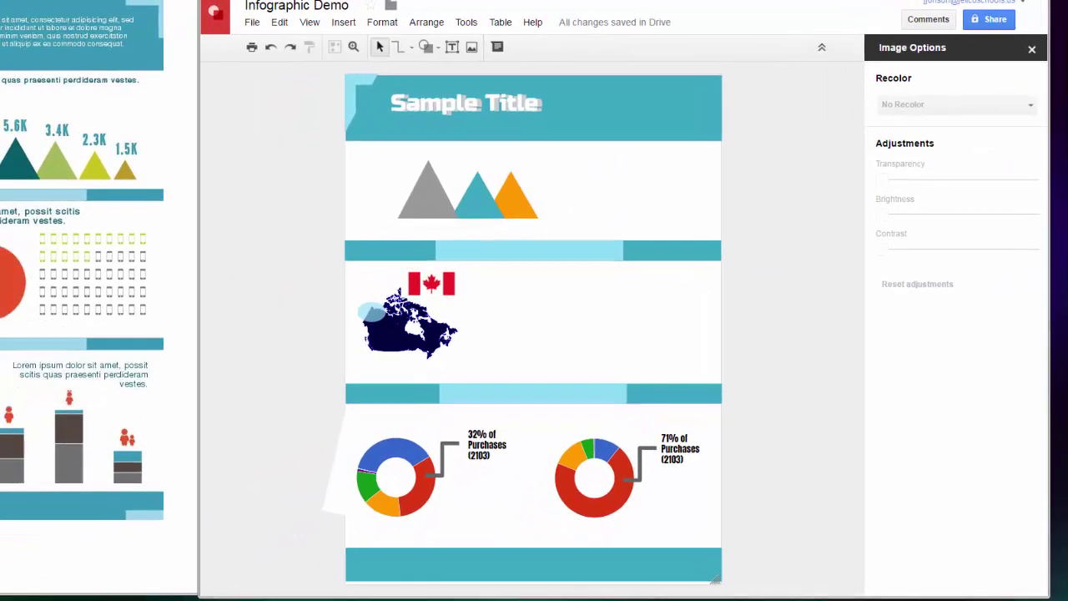
- Change the page height from 11 to 14 in Page setup
click(251, 22)
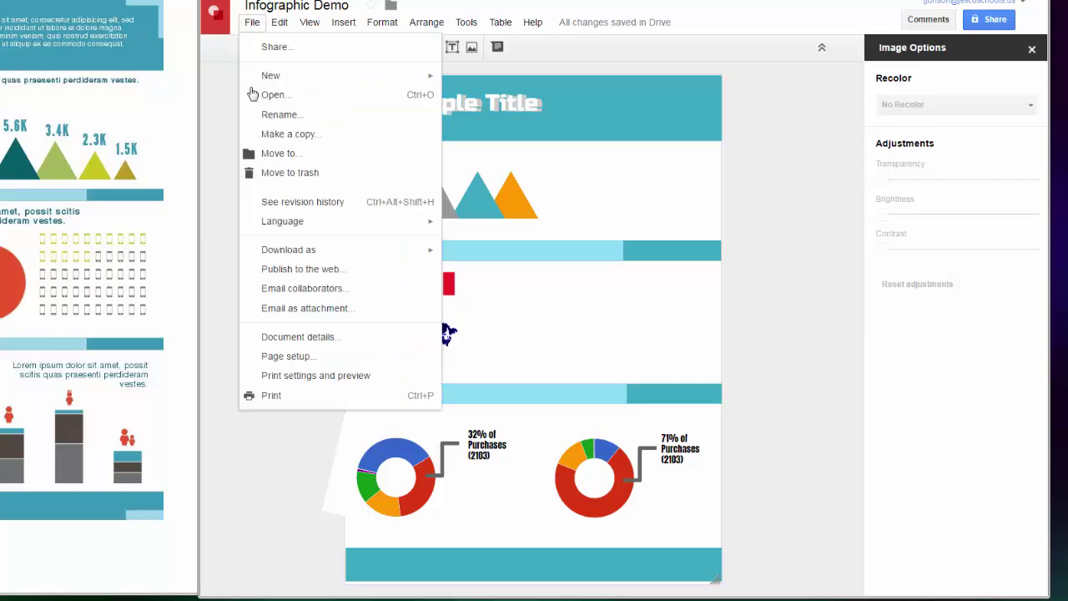
click(288, 356)
double_click(625, 305)
text(14)
click(573, 337)
- Group the grey, teal and orange triangles and shrink the group
click(449, 208)
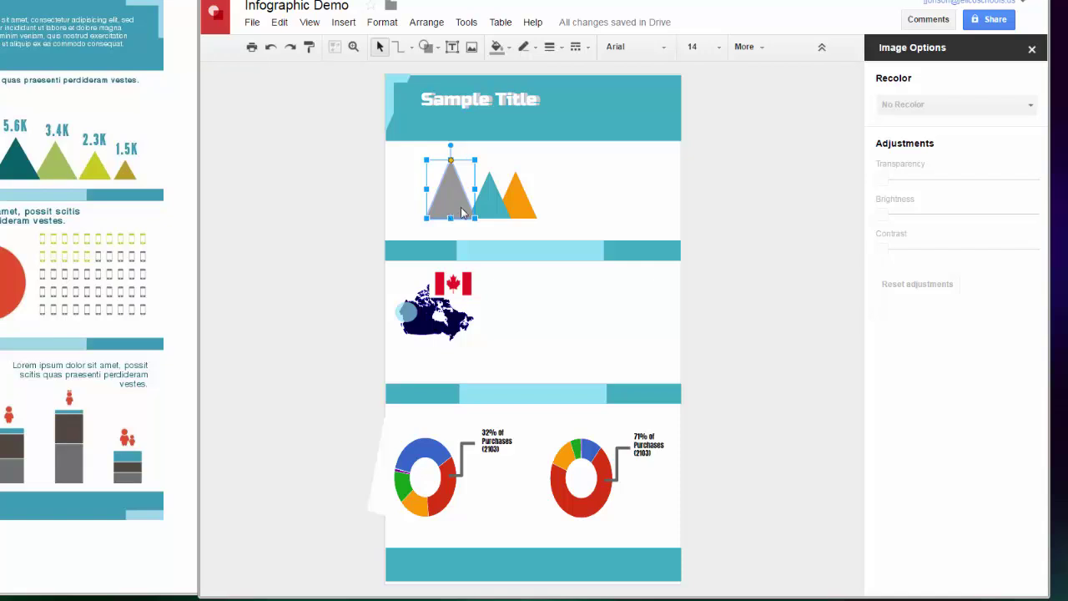
shift+click(503, 212)
shift+click(526, 211)
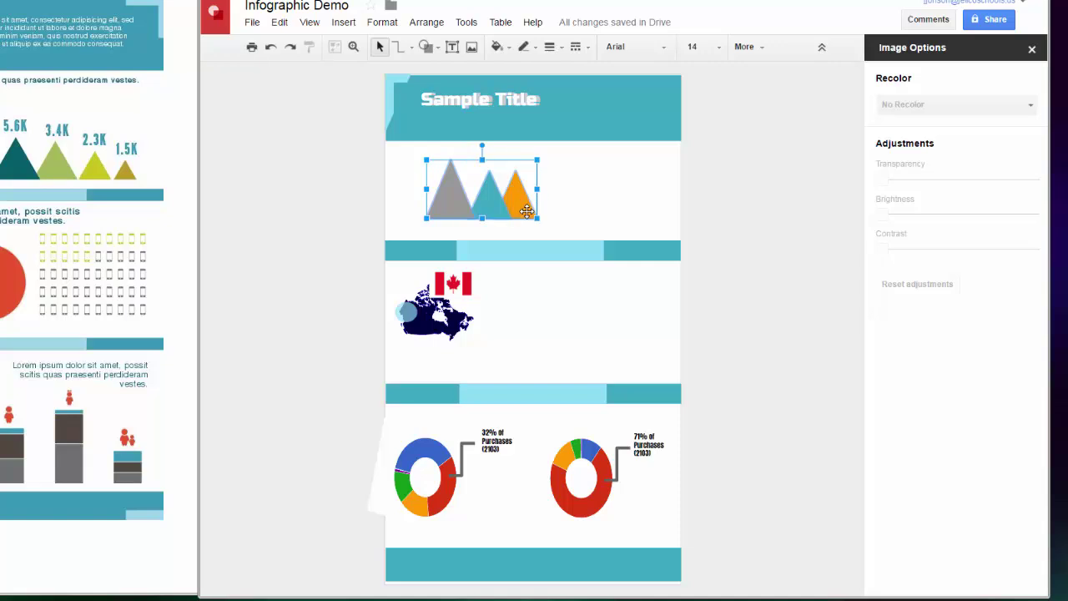
right_click(527, 215)
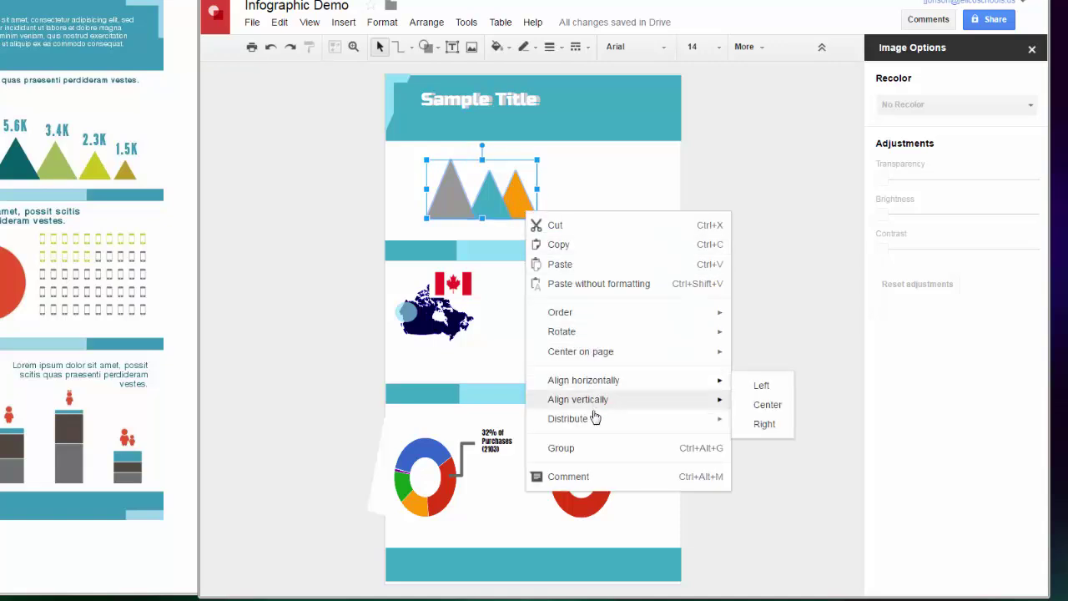
click(585, 449)
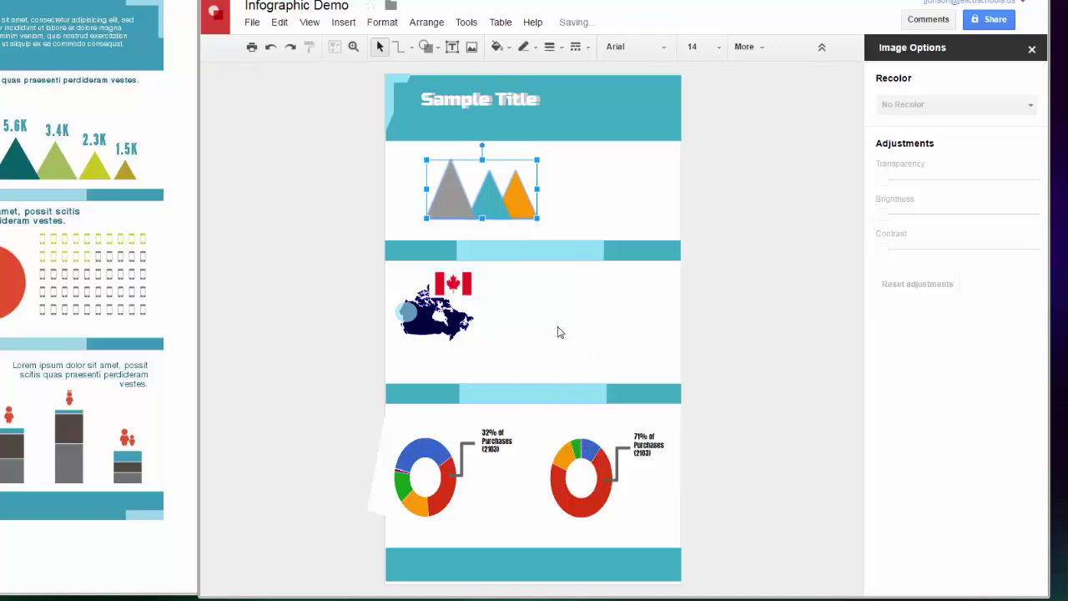
drag(537, 219, 500, 206)
- Move the triangle group up and to the left
drag(441, 174, 422, 168)
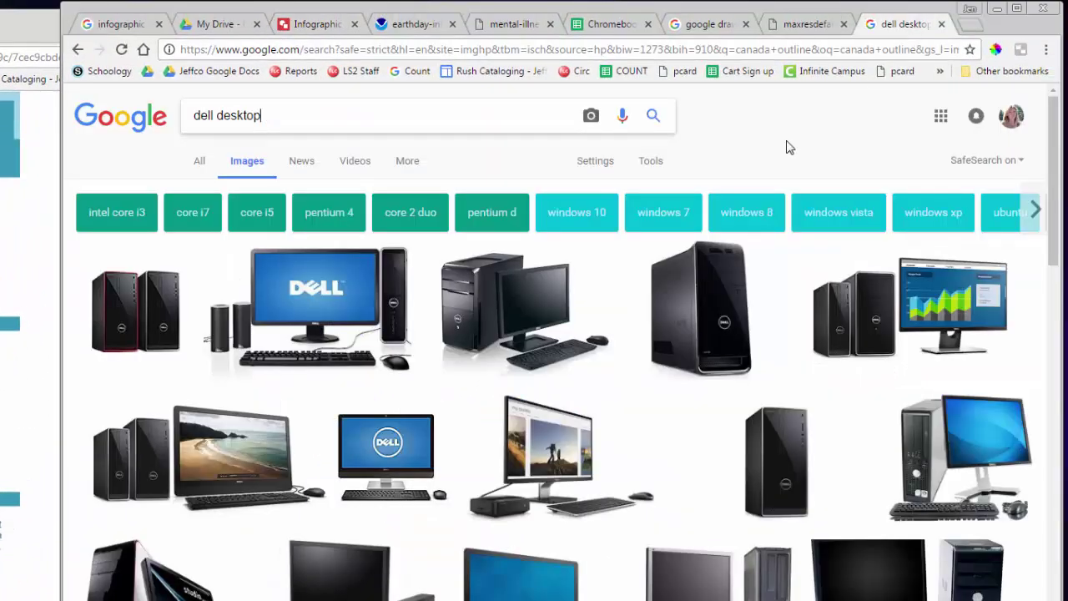
- Filter the image search to transparent-background results only
click(654, 160)
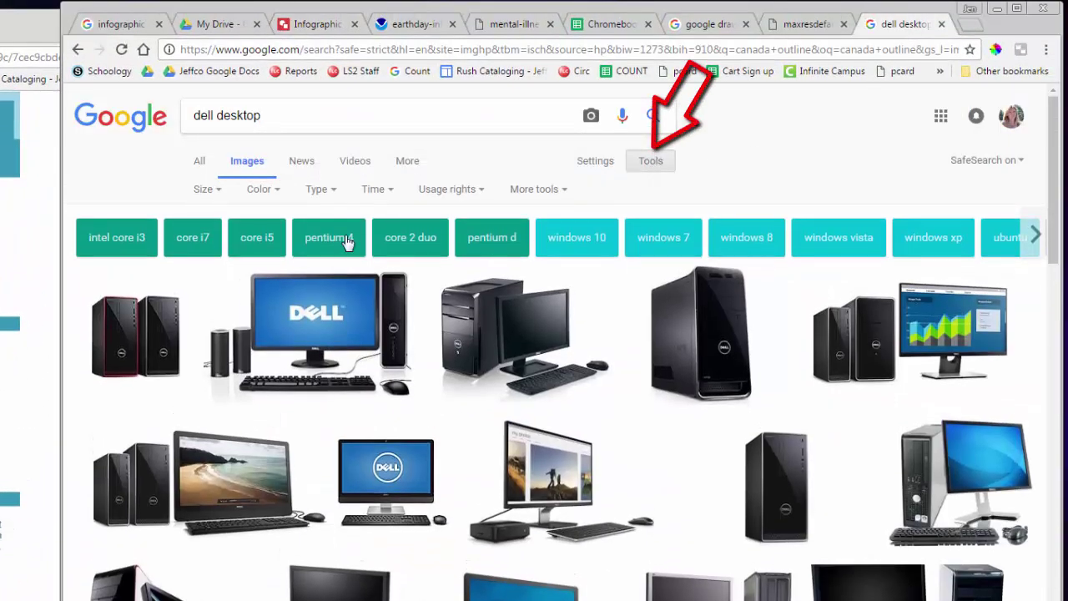
click(277, 193)
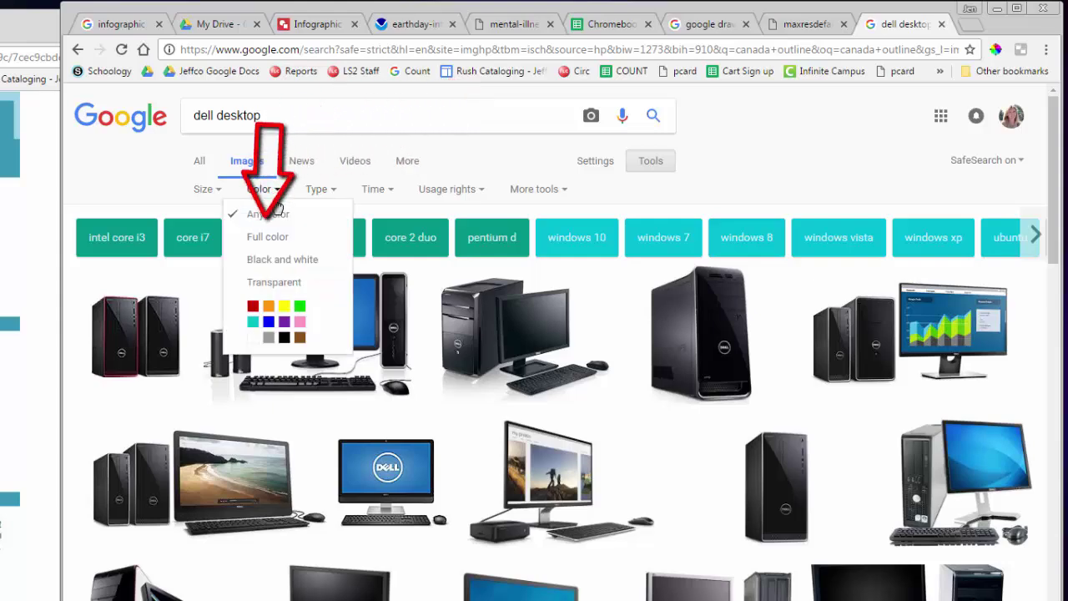
click(281, 286)
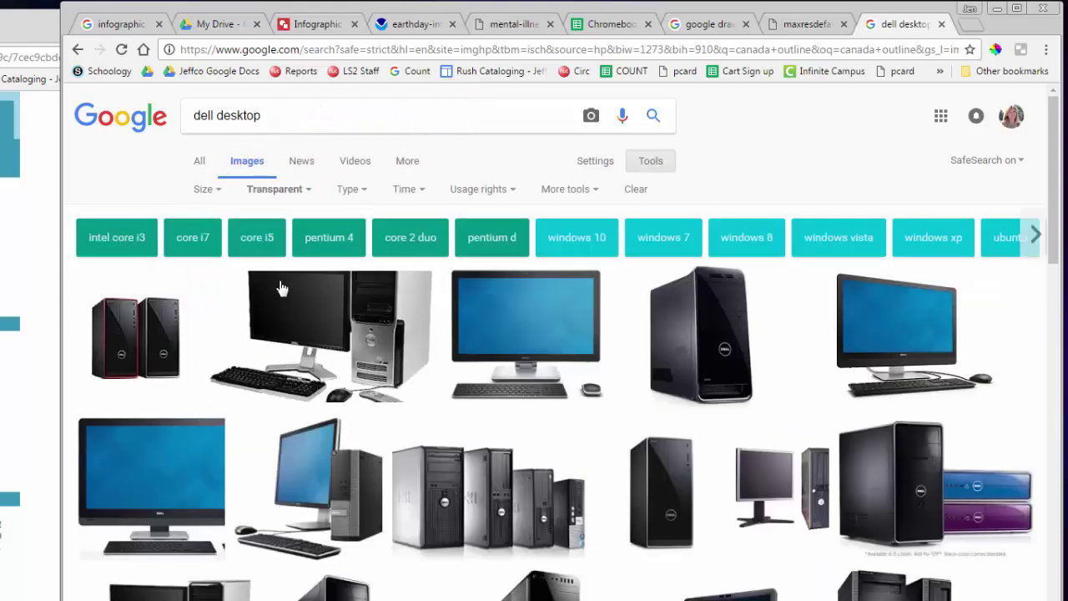
- Drag the monitor image into the drawing, replacing the Dell image, sized beside the Chromebook
click(527, 382)
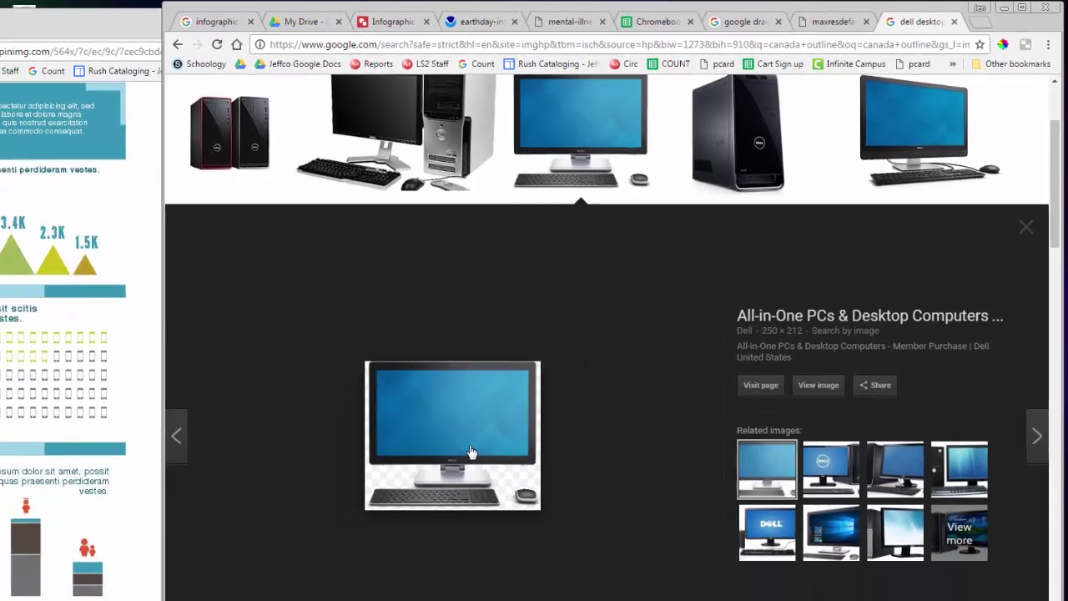
drag(404, 504, 471, 376)
mouse_move(571, 303)
mouse_down()
mouse_move(455, 21)
mouse_move(596, 440)
mouse_move(641, 442)
mouse_up()
click(556, 455)
key(Delete)
drag(707, 490, 561, 465)
drag(610, 514, 556, 468)
click(621, 469)
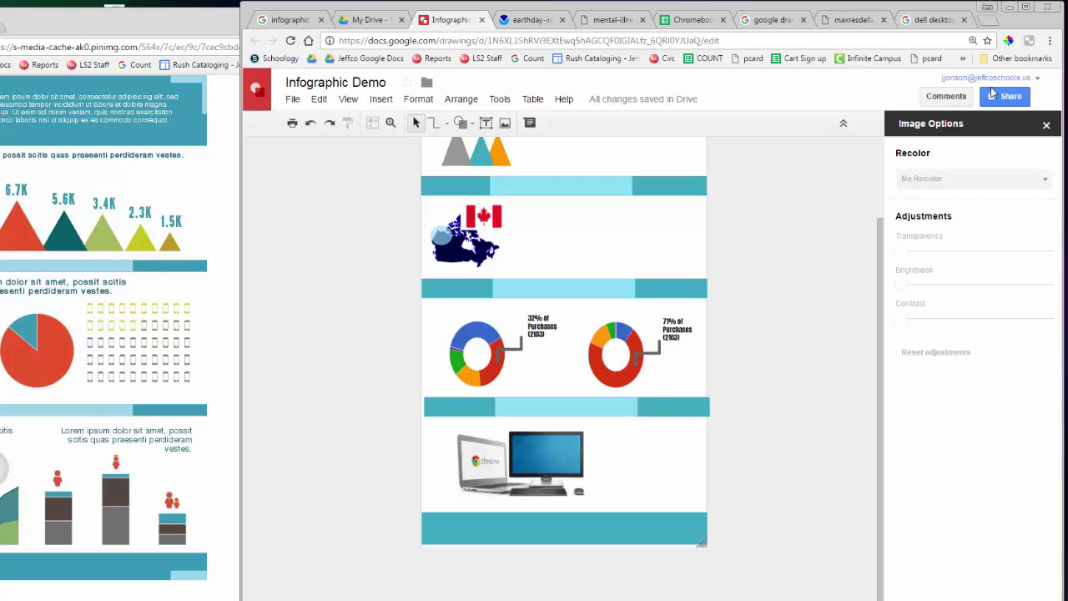
- Copy the image address of a Dell desktop picture from the search results
click(924, 23)
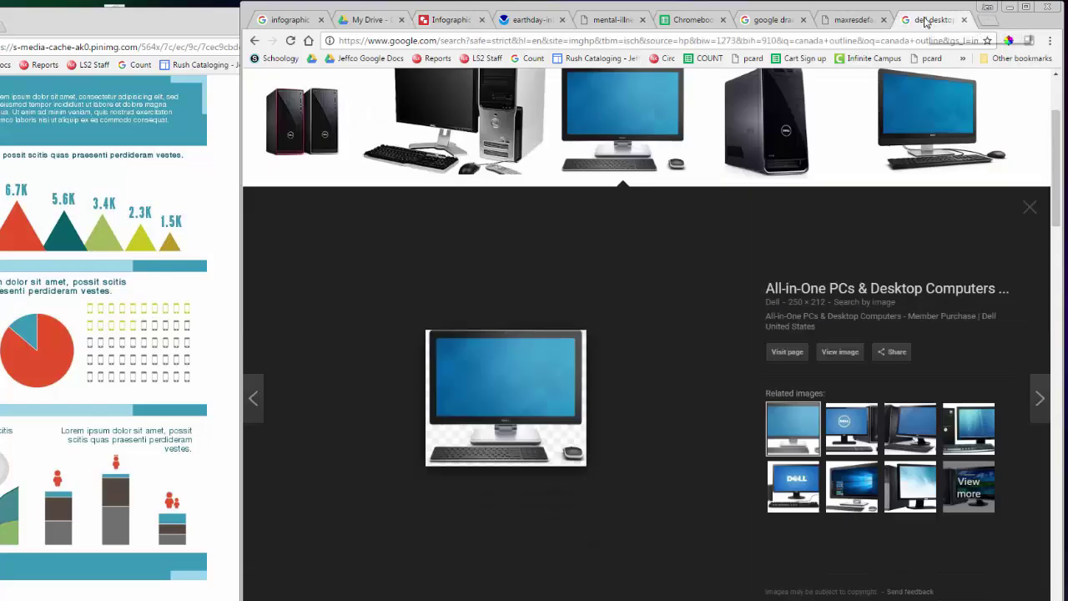
click(1030, 208)
scroll(830, 204, up, 2)
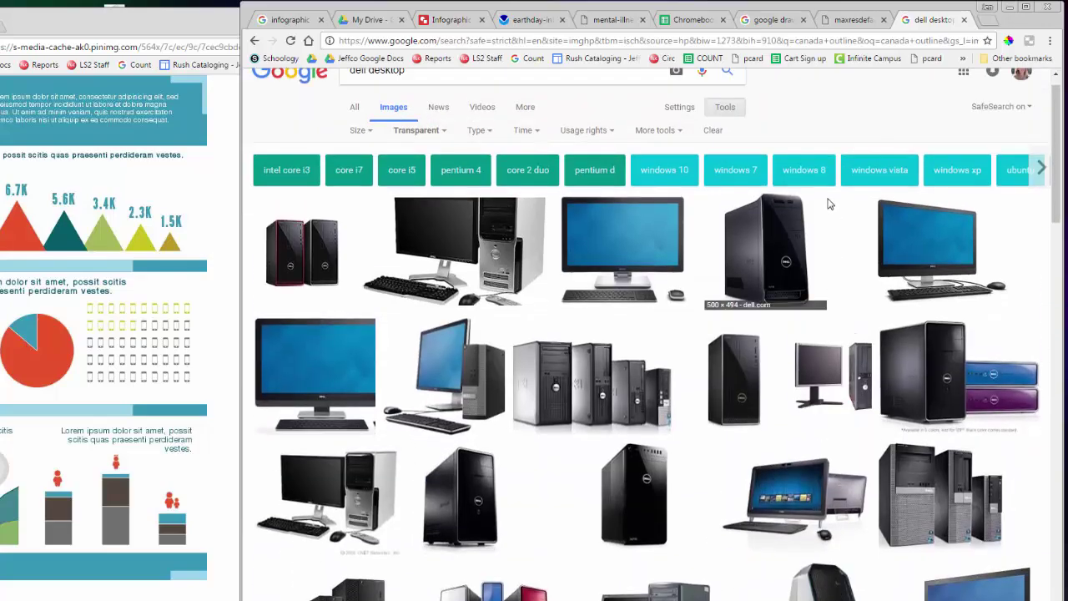
scroll(705, 154, up, 1)
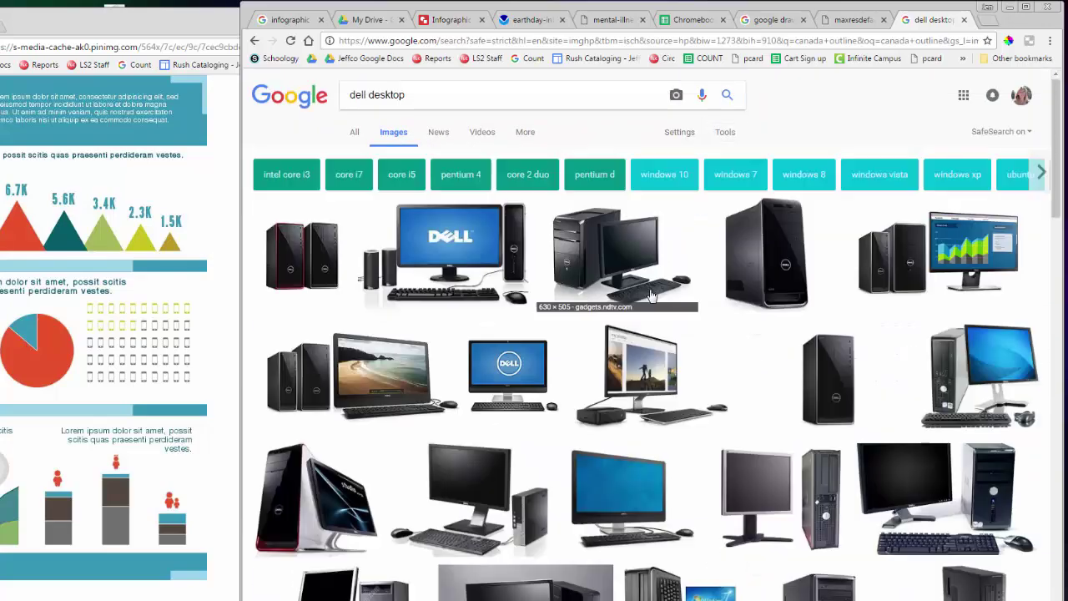
click(471, 244)
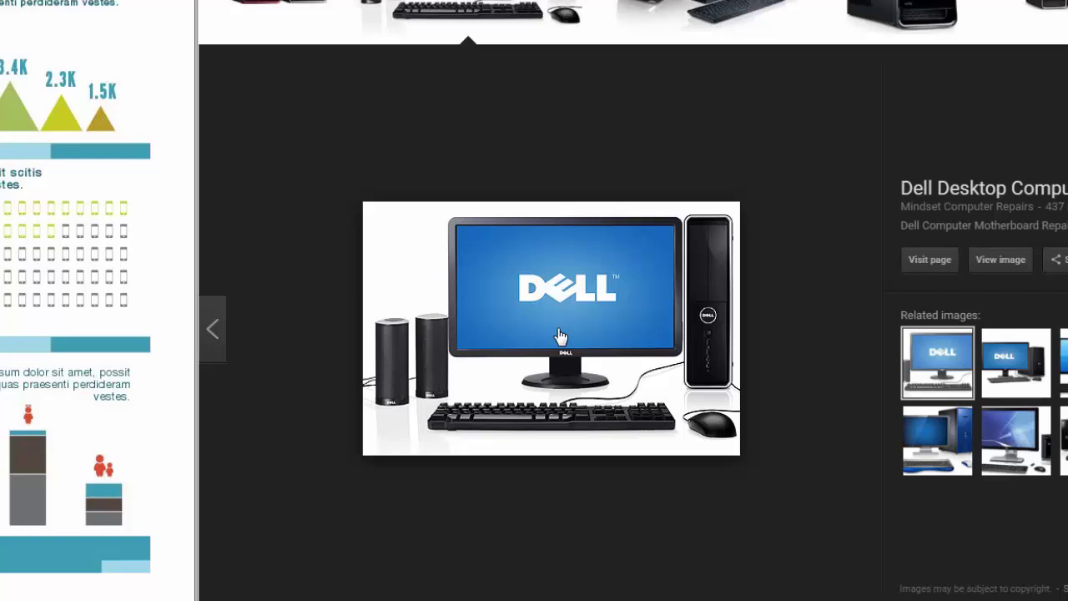
right_click(560, 331)
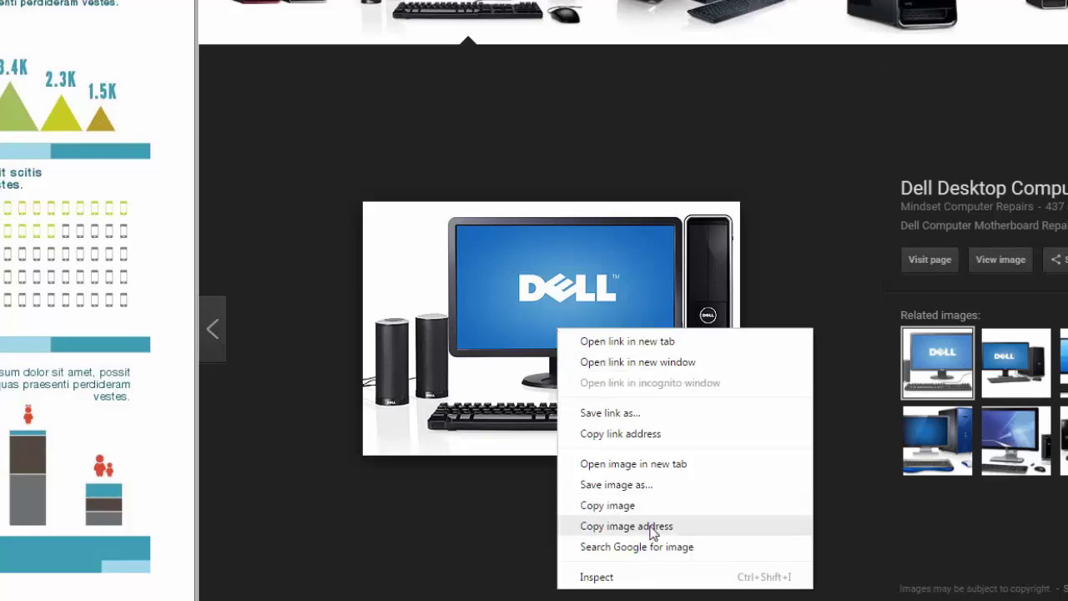
click(653, 528)
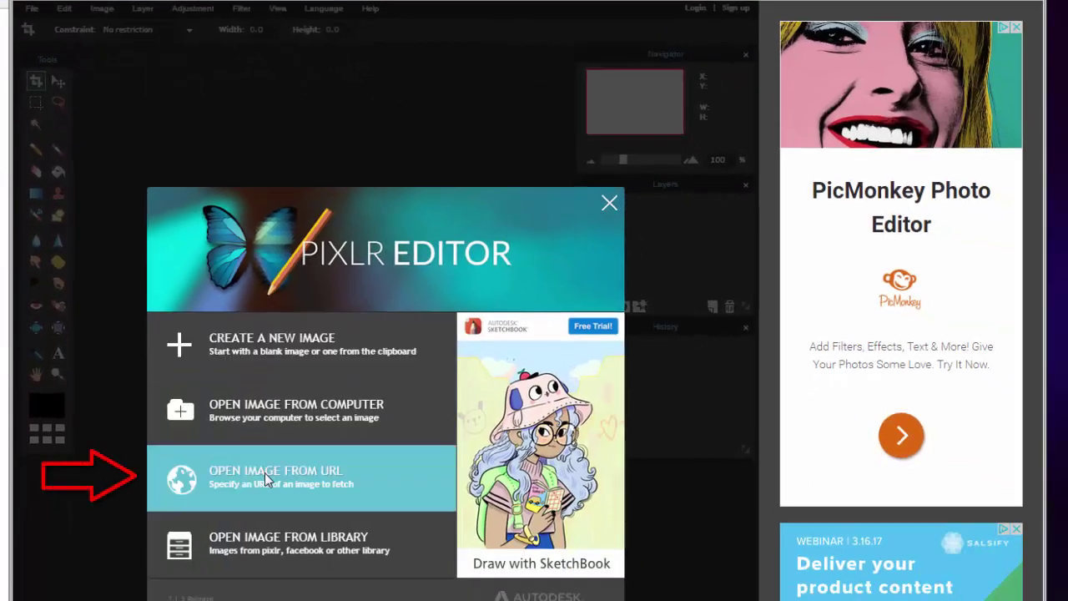
- Open the Dell image from its pasted URL and unlock the Background layer as Layer 0
click(265, 473)
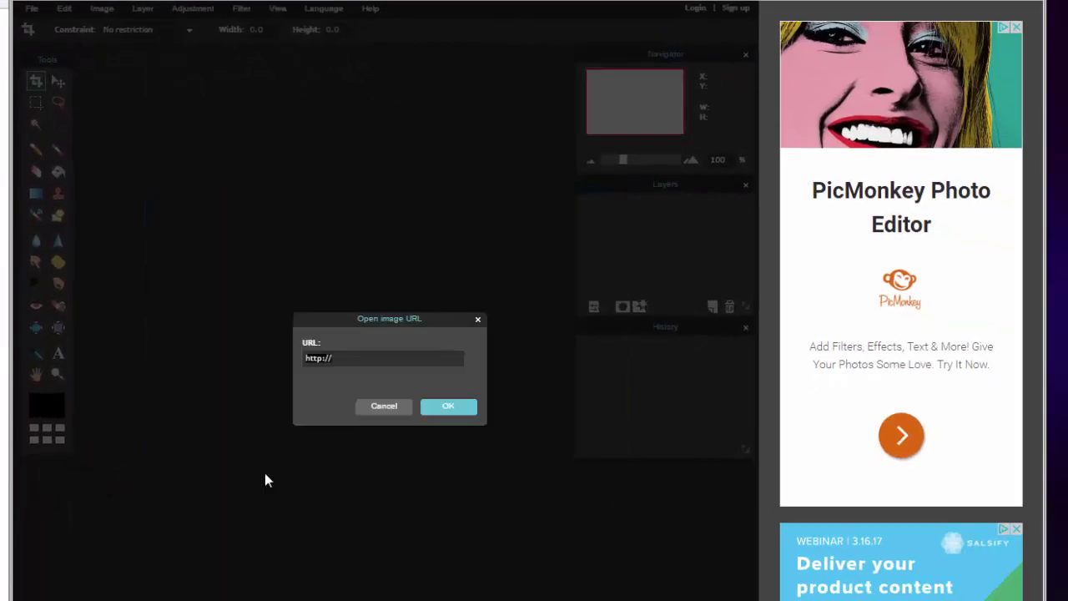
right_click(370, 363)
click(386, 415)
click(442, 407)
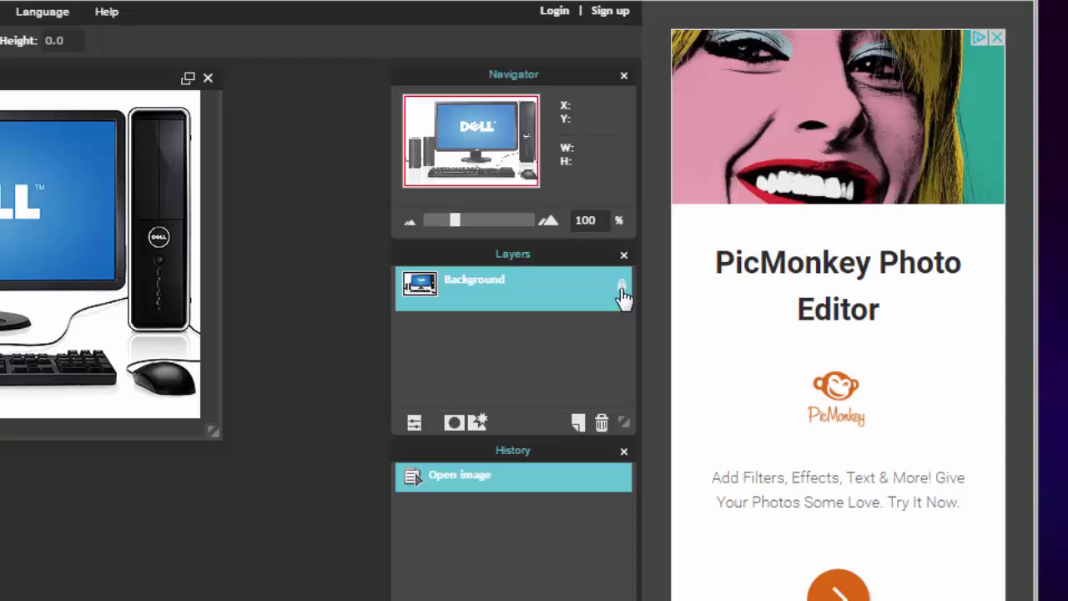
double_click(622, 288)
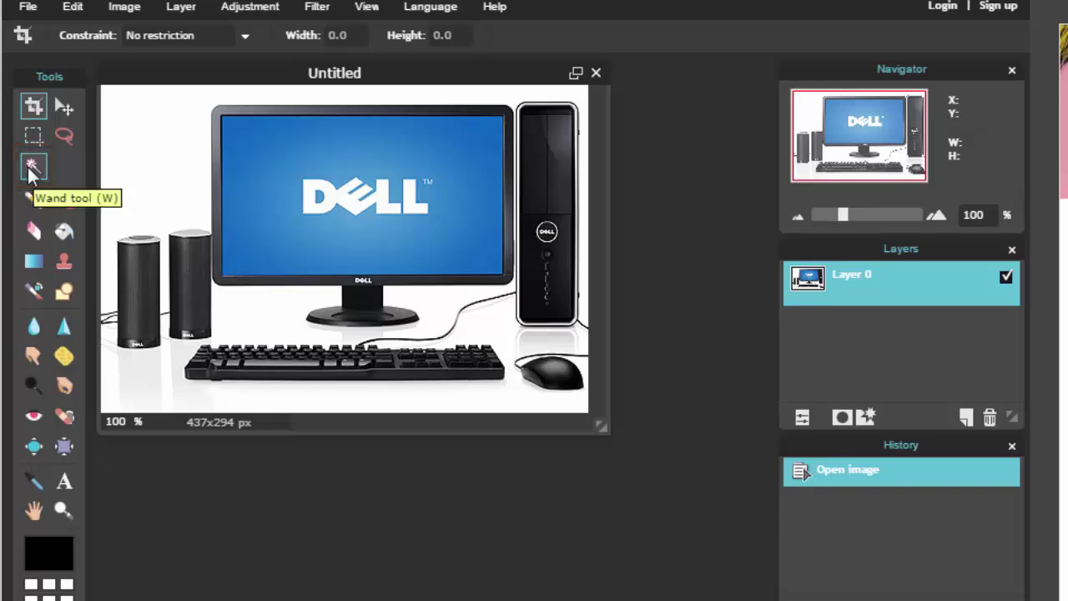
- Magic-wand the white background around the Dell computer, delete it, and deselect
click(32, 167)
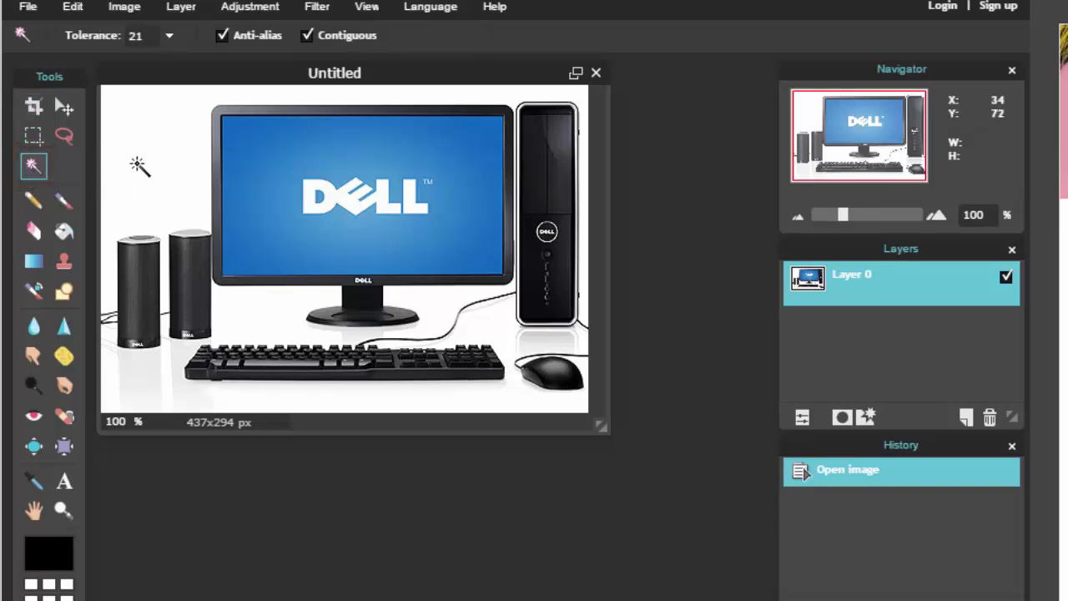
click(140, 170)
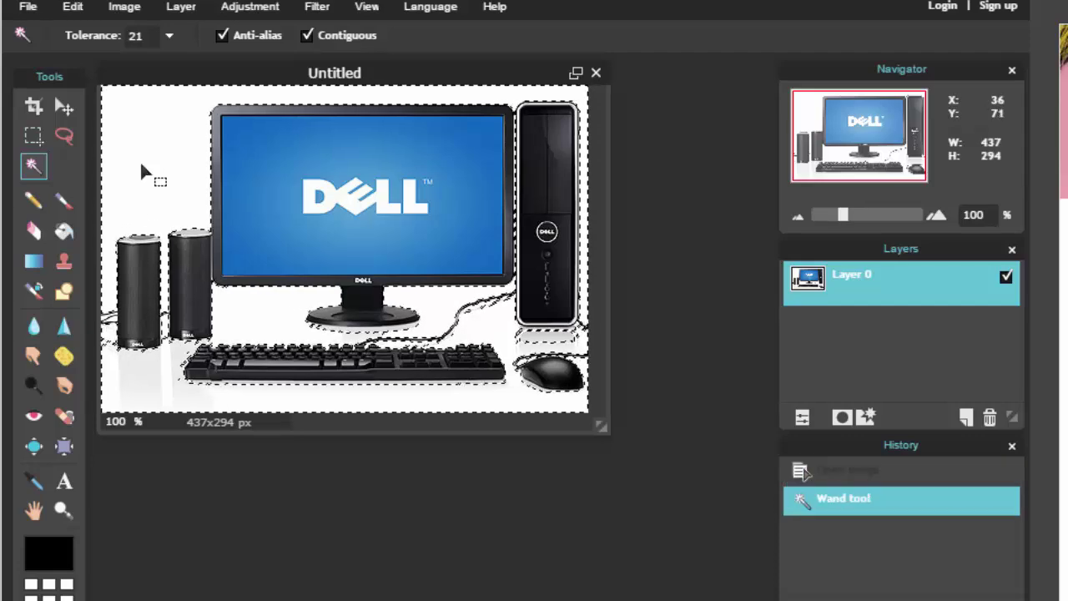
key(Delete)
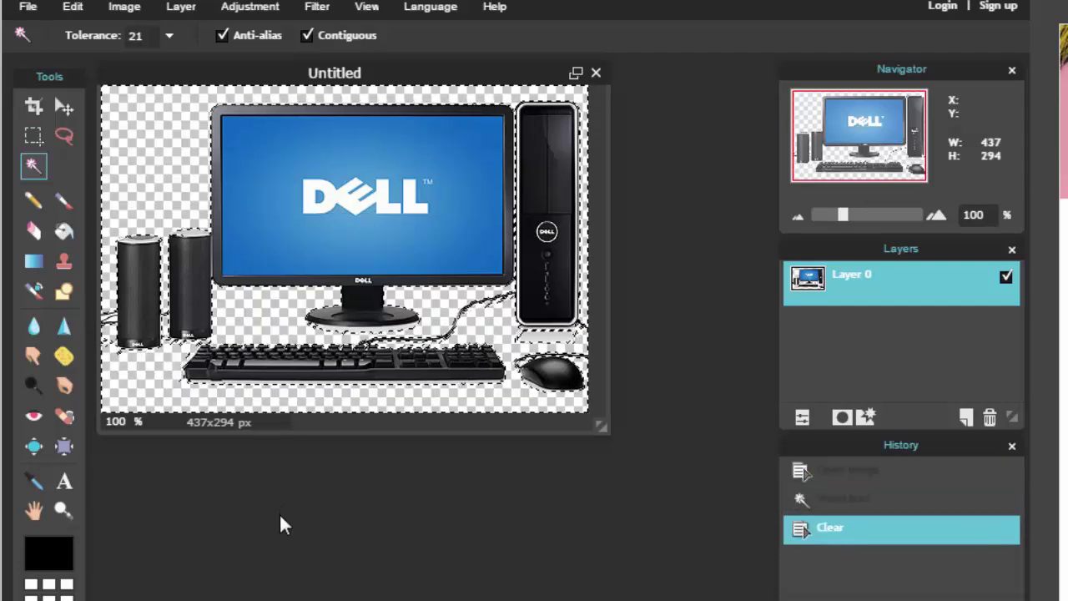
key(ctrl+d)
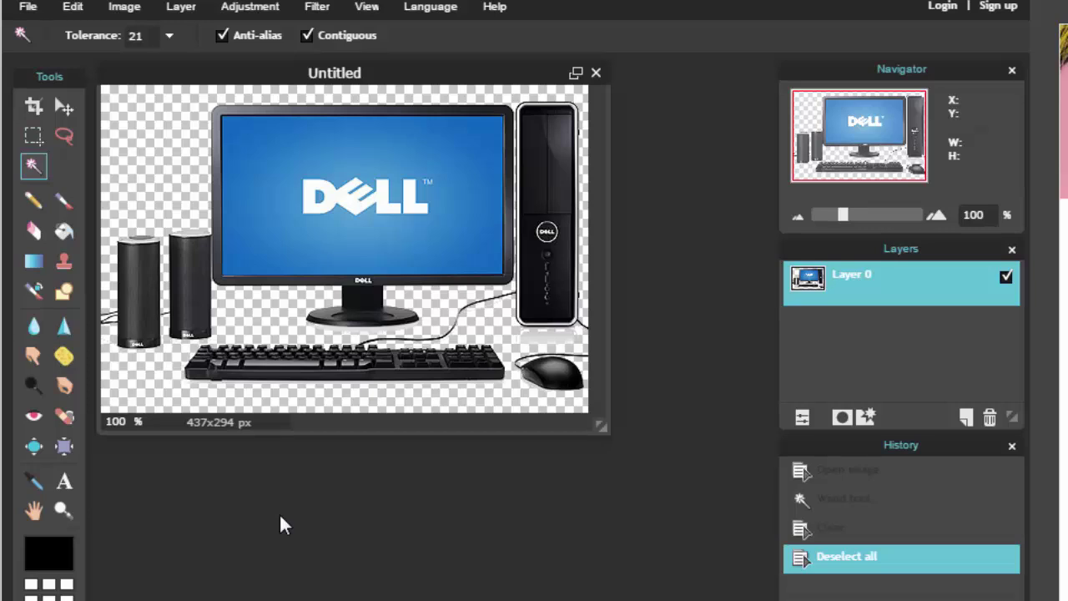
- Save the edited picture to the computer as PNG named 'Dell computer'
click(27, 8)
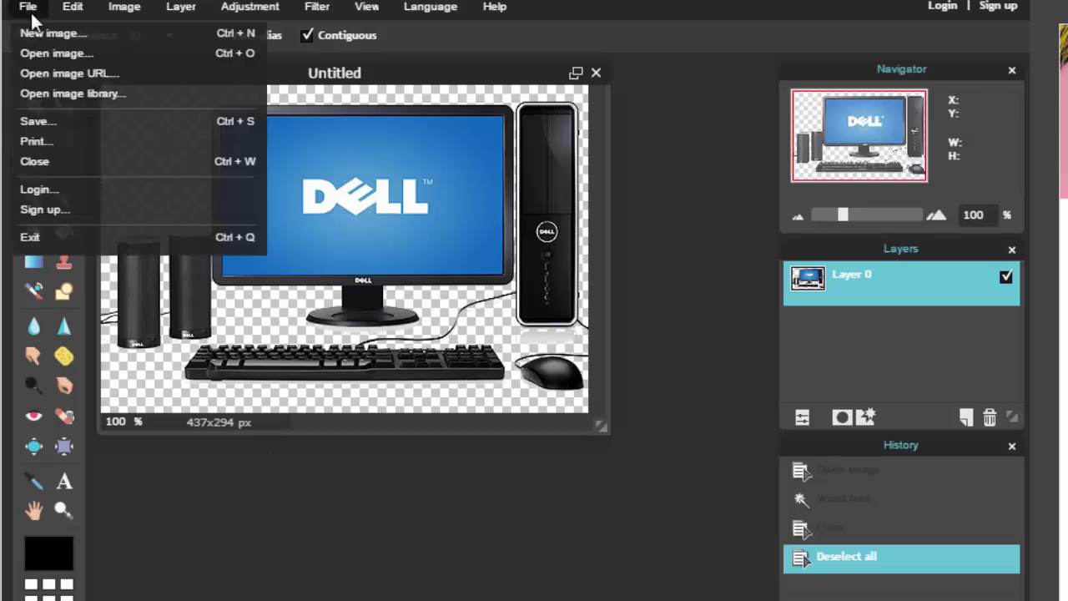
click(60, 124)
text(Dell computer)
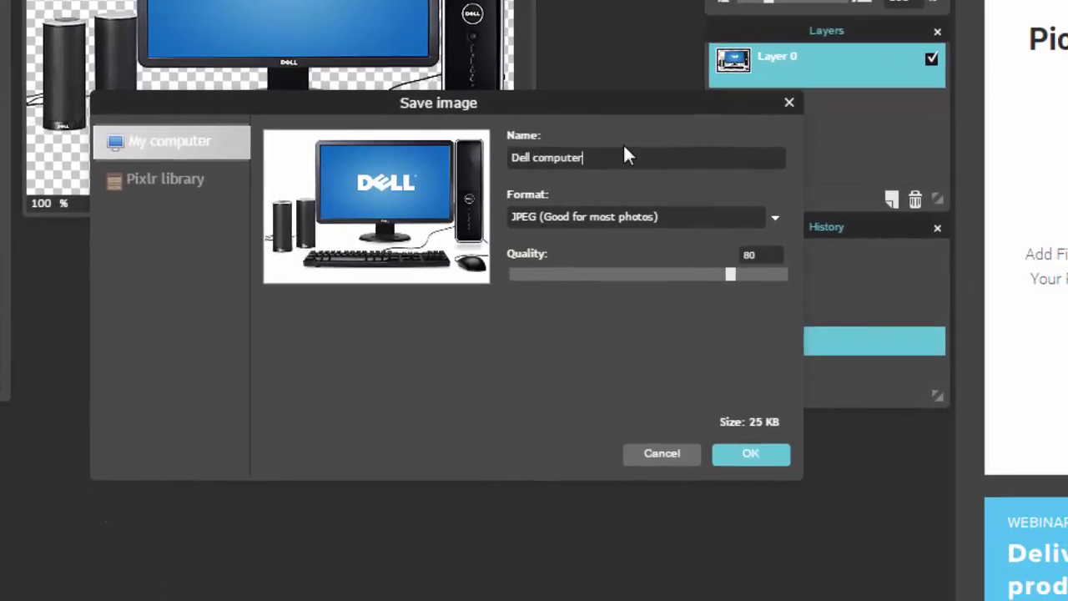
click(696, 218)
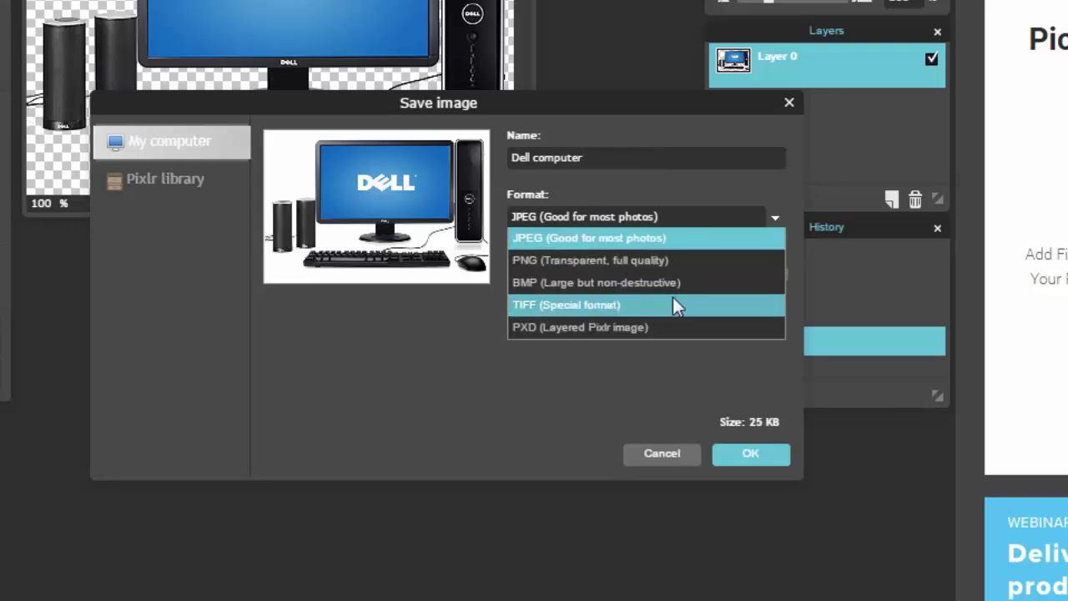
click(680, 261)
click(739, 454)
click(996, 526)
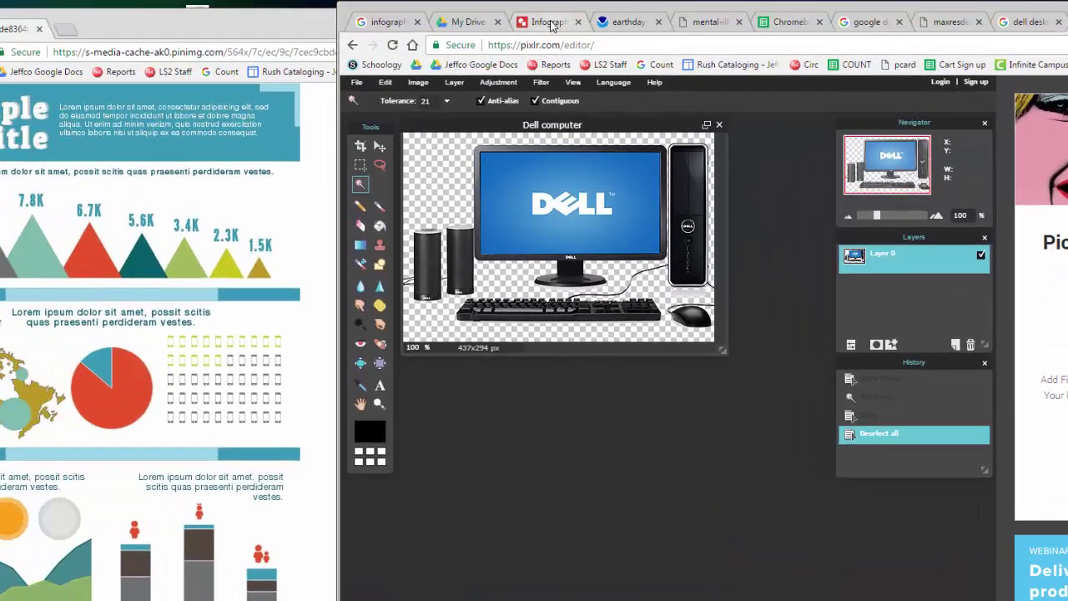
- Upload the 'Dell computer' PNG into Infographic Demo and place it beside the Chromebook
click(550, 25)
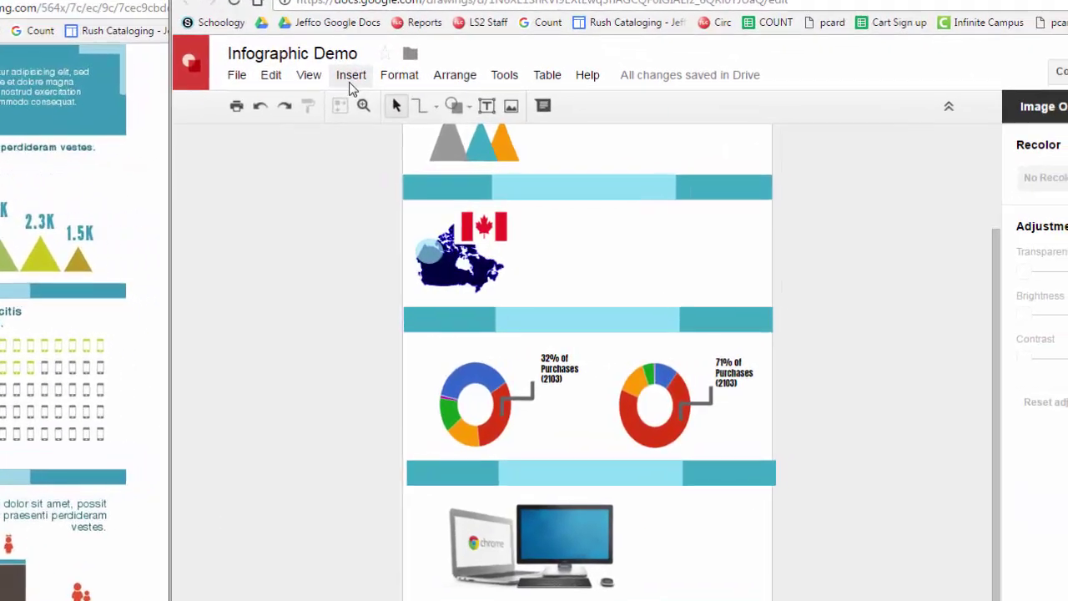
click(351, 81)
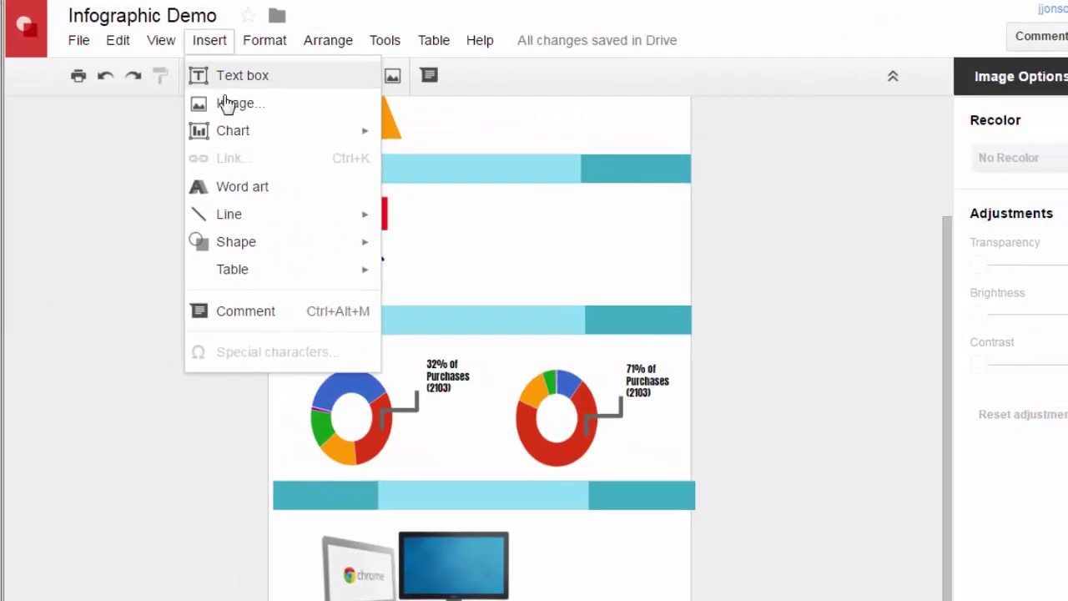
click(351, 130)
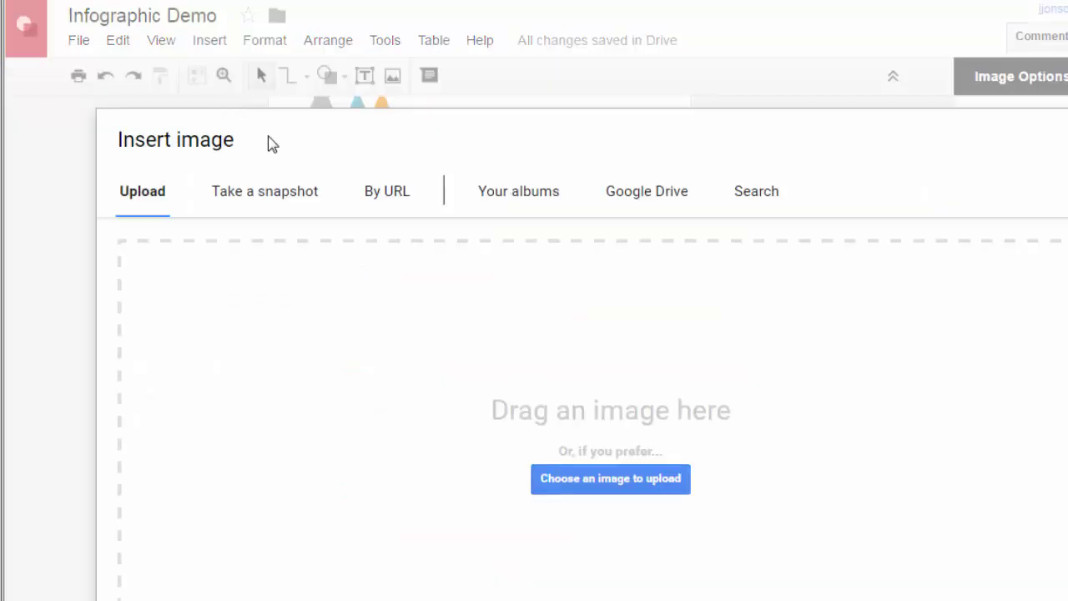
click(589, 480)
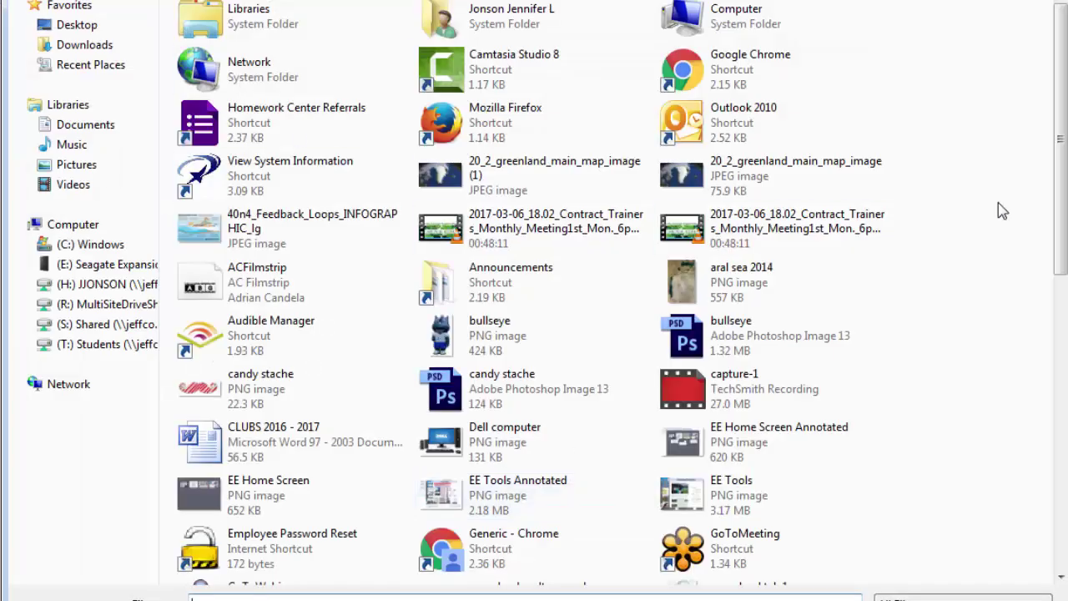
double_click(537, 431)
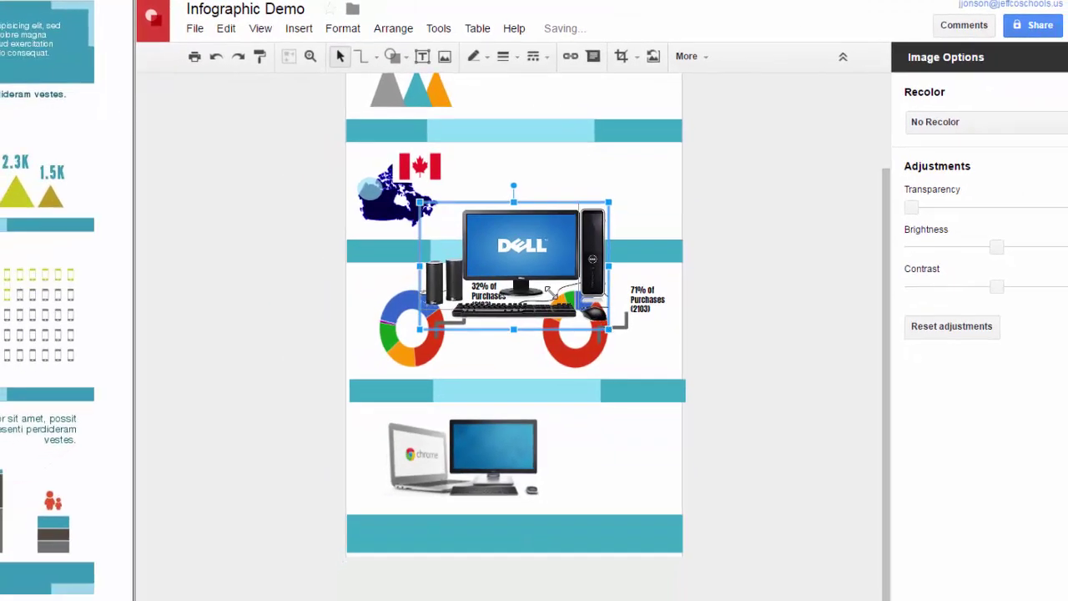
drag(462, 317, 524, 526)
drag(550, 415, 505, 491)
click(603, 515)
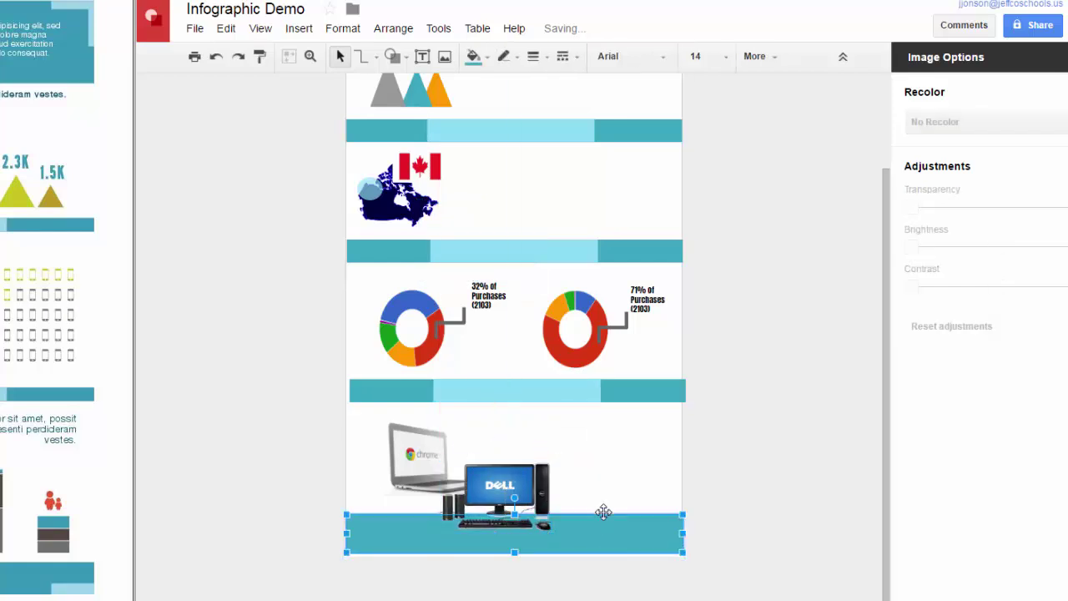
click(222, 504)
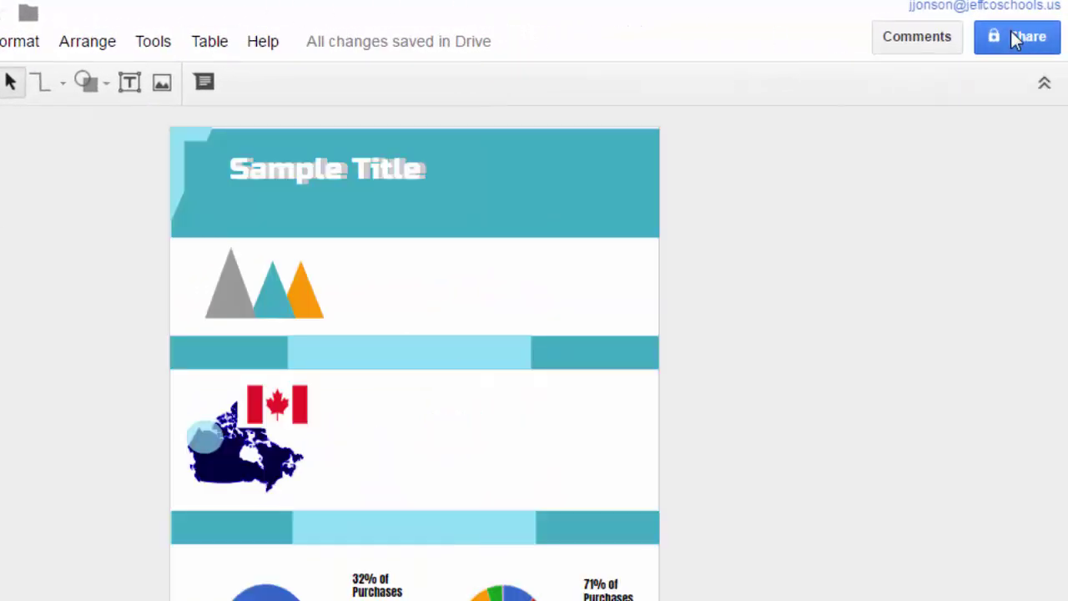
- Set link sharing to 'On - Anyone with the link' can view
click(1012, 32)
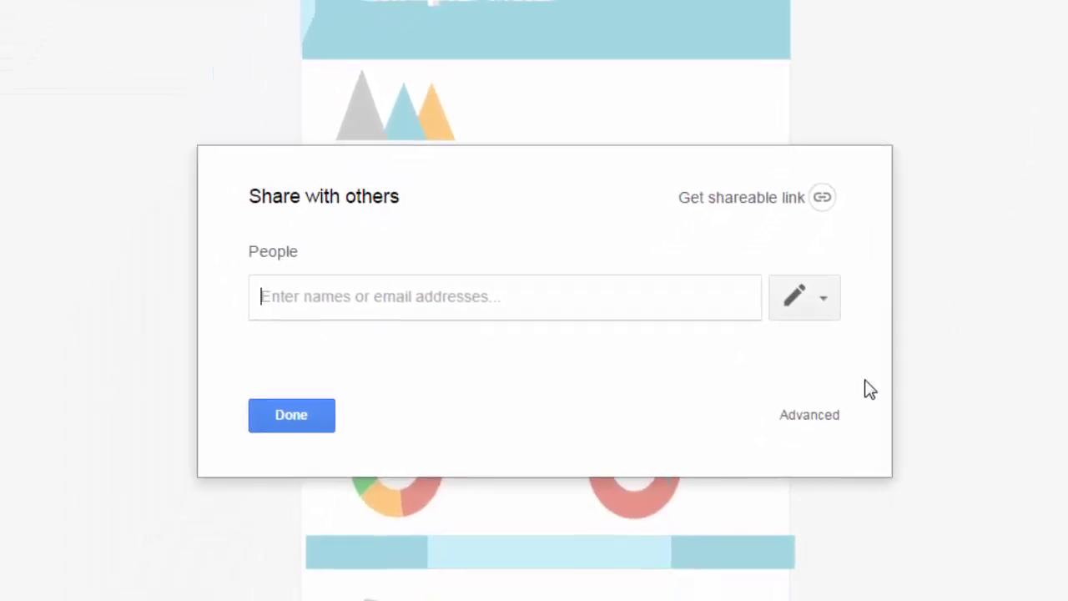
click(701, 589)
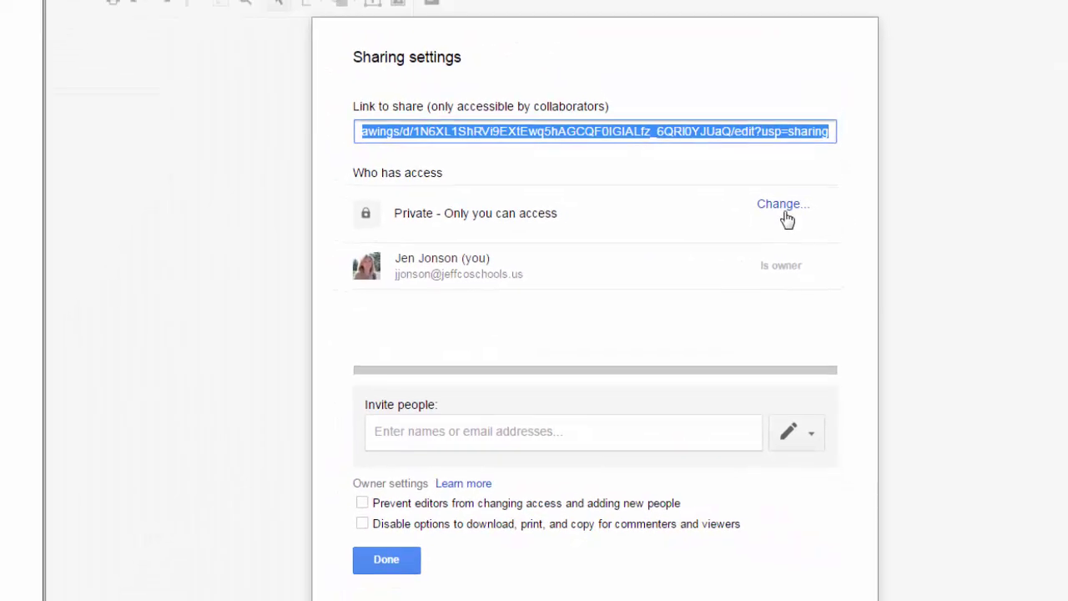
click(786, 175)
click(389, 236)
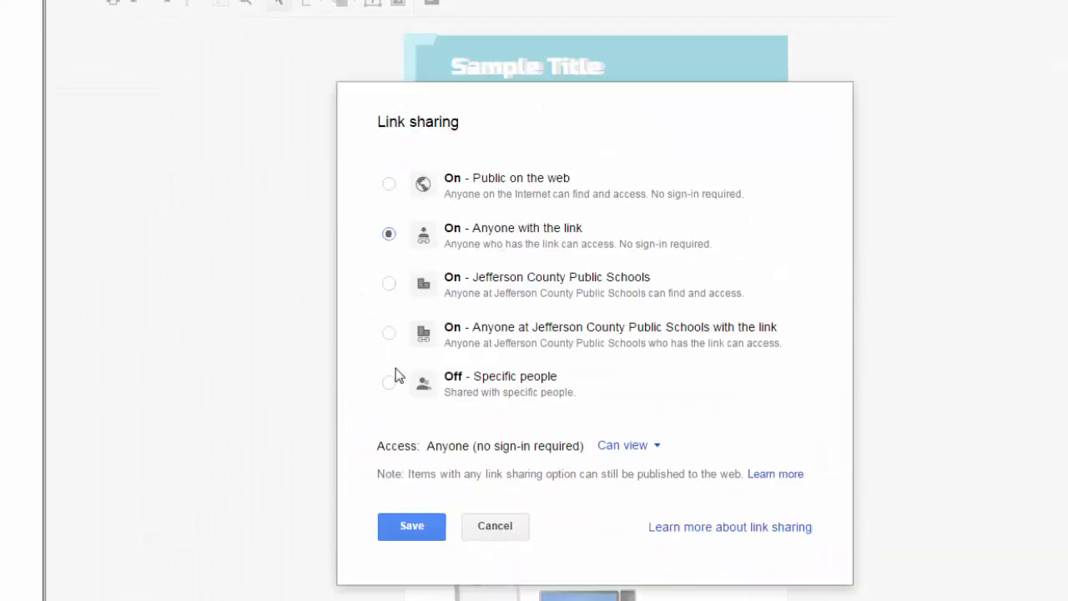
click(421, 533)
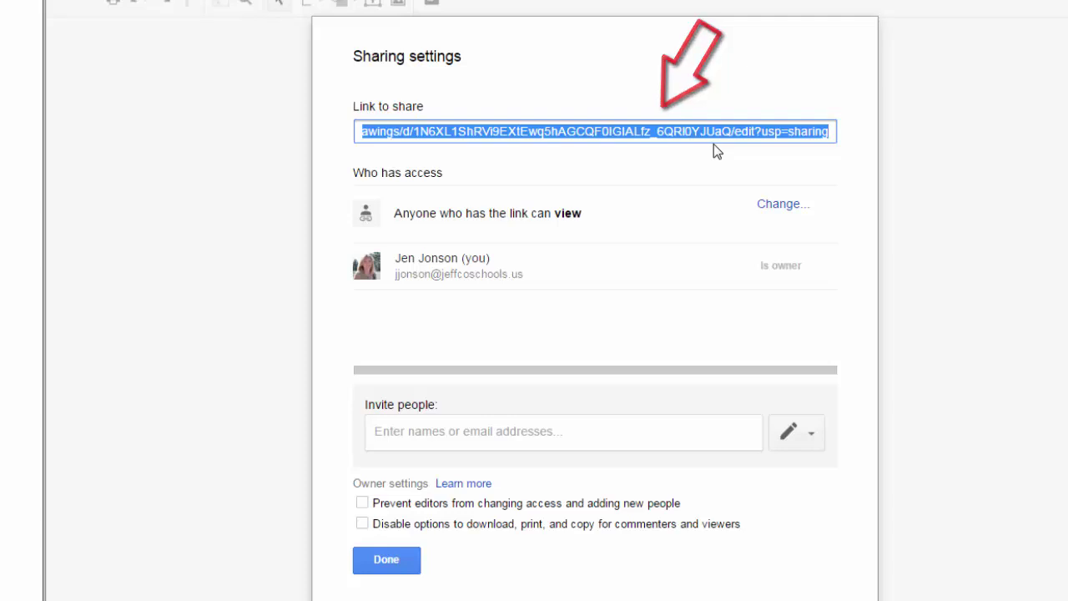
click(401, 565)
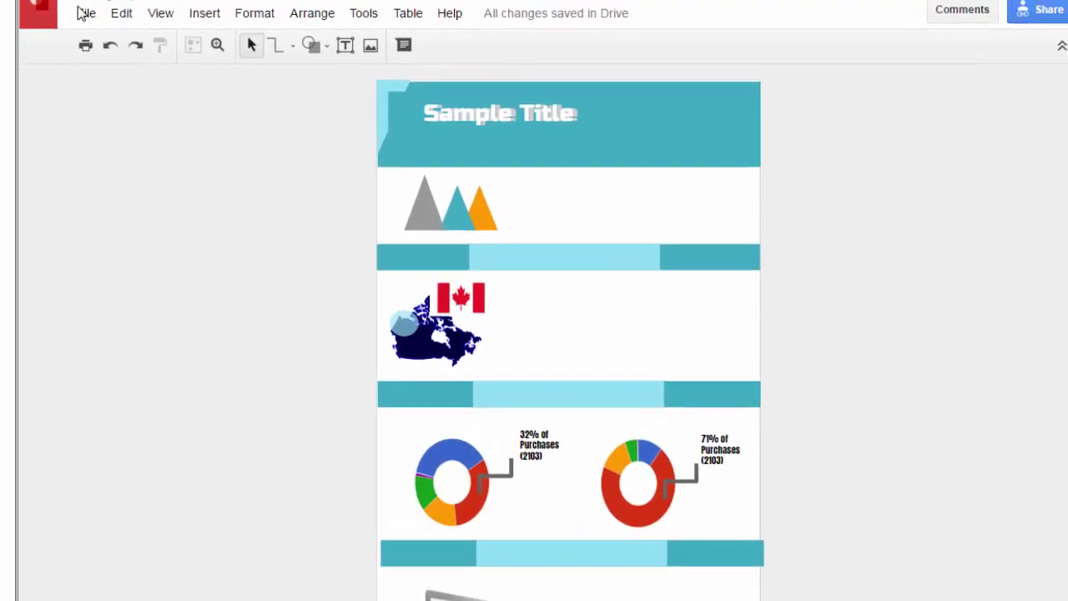
- Check the download options, then open the library's Infographic Resources page
click(84, 14)
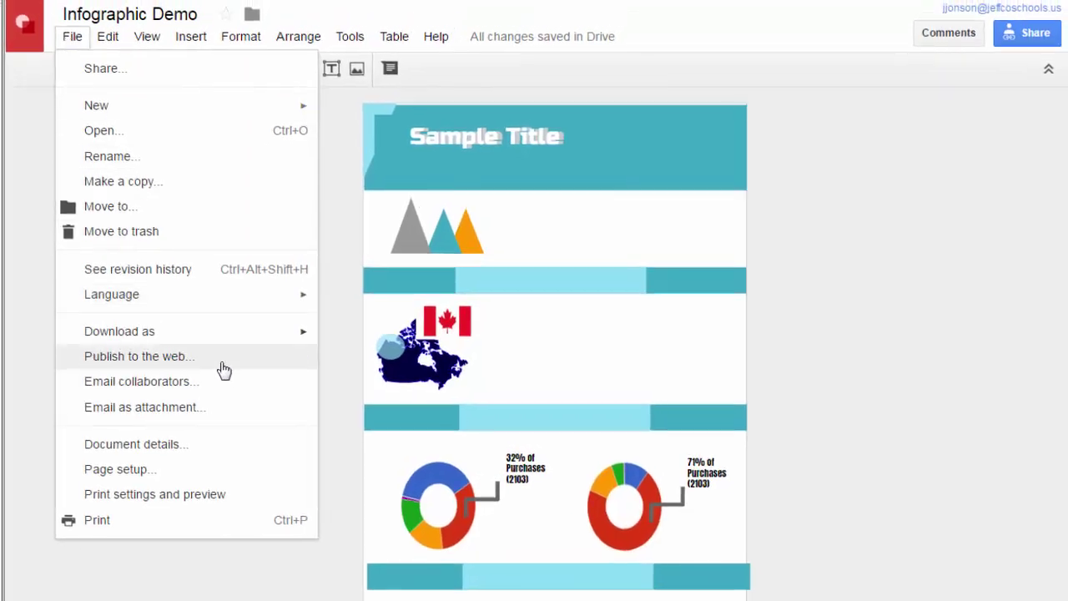
mouse_move(274, 337)
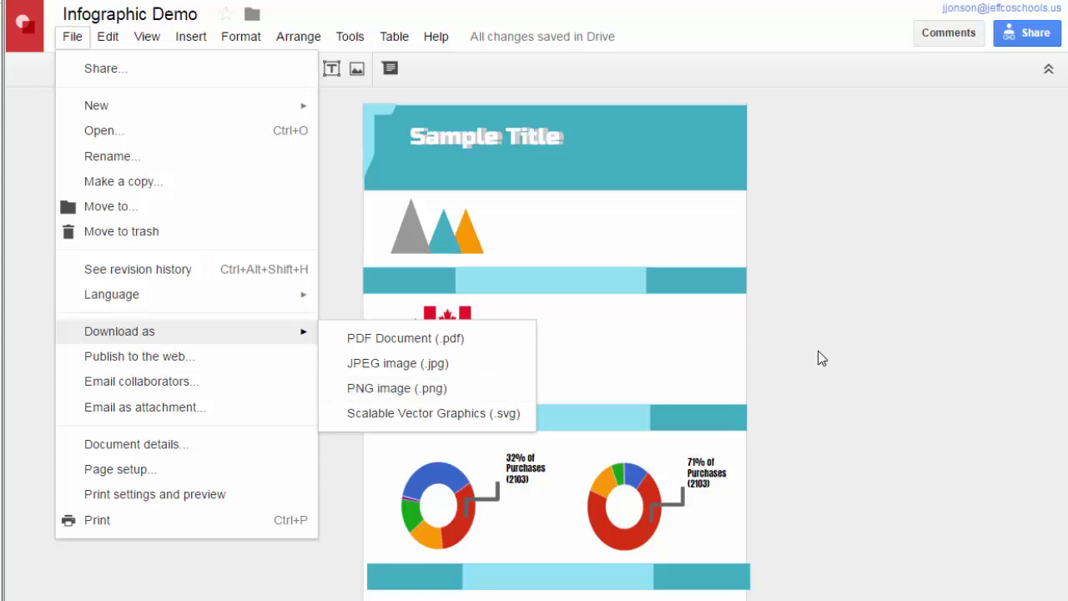
click(849, 343)
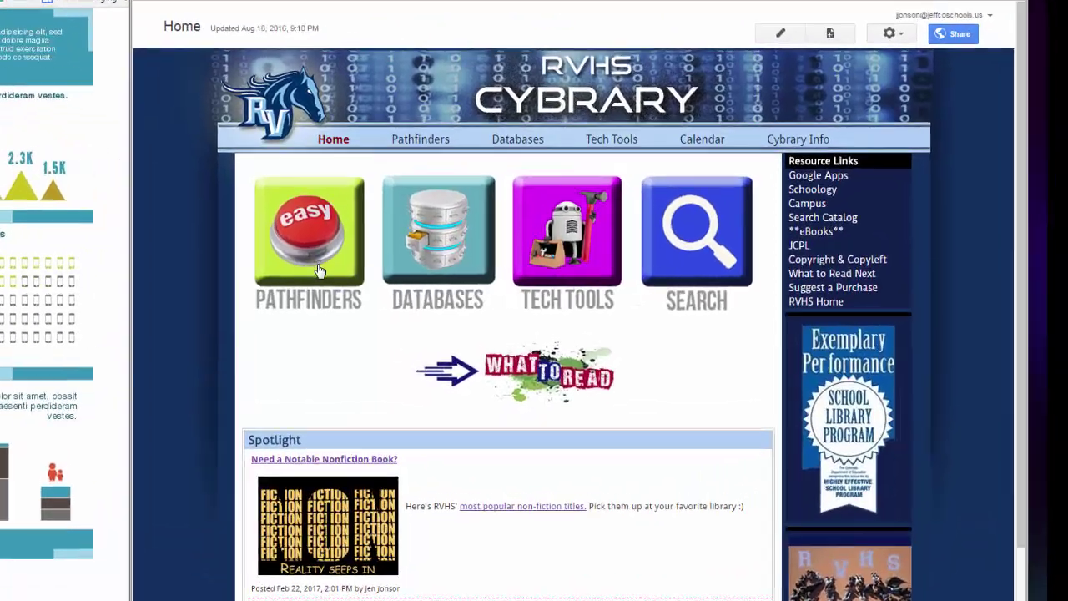
click(513, 255)
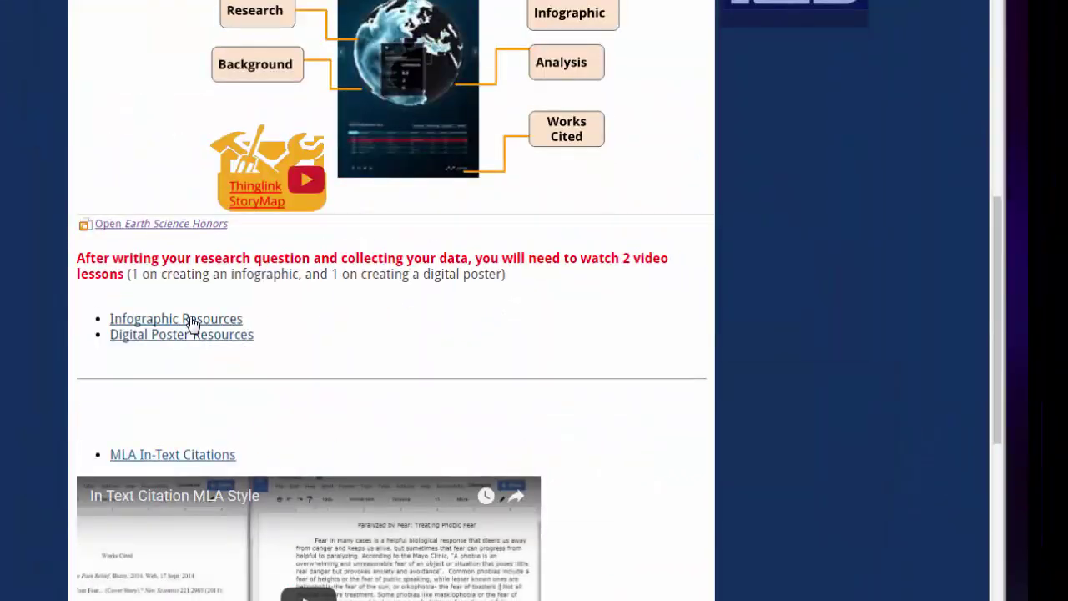
click(192, 324)
scroll(178, 500, down, 3)
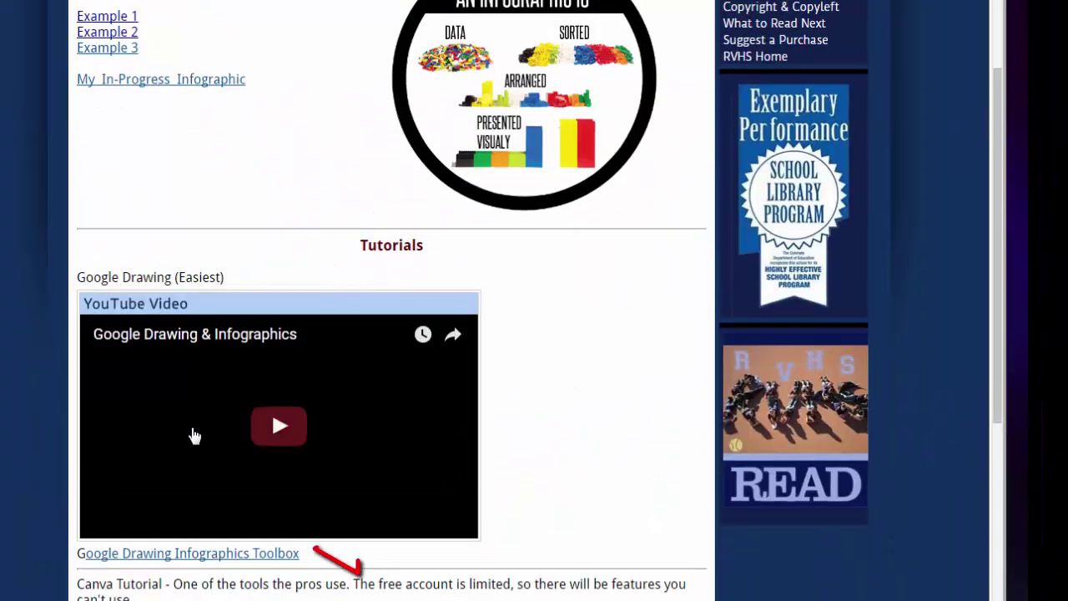
- Open the Infographics Toolbox and recolour the orange person figure pink with Light 10
click(178, 554)
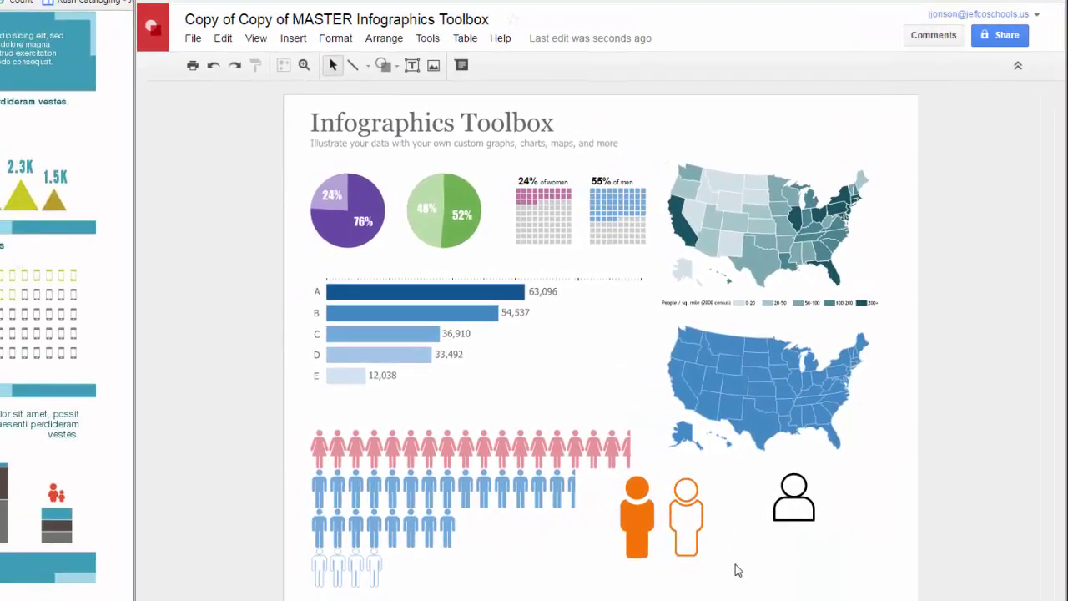
click(783, 508)
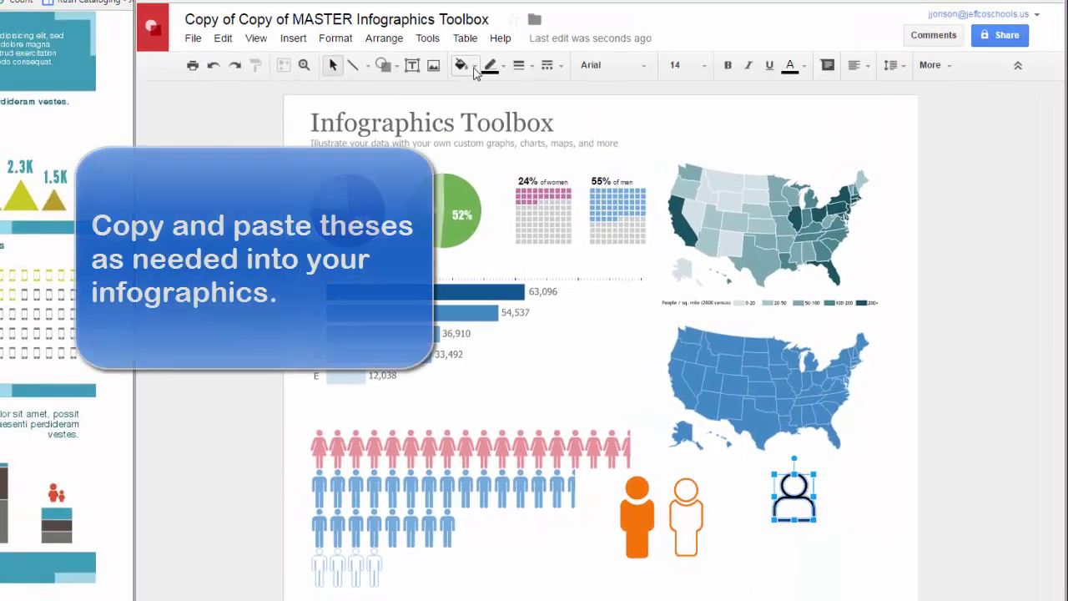
click(727, 509)
click(644, 531)
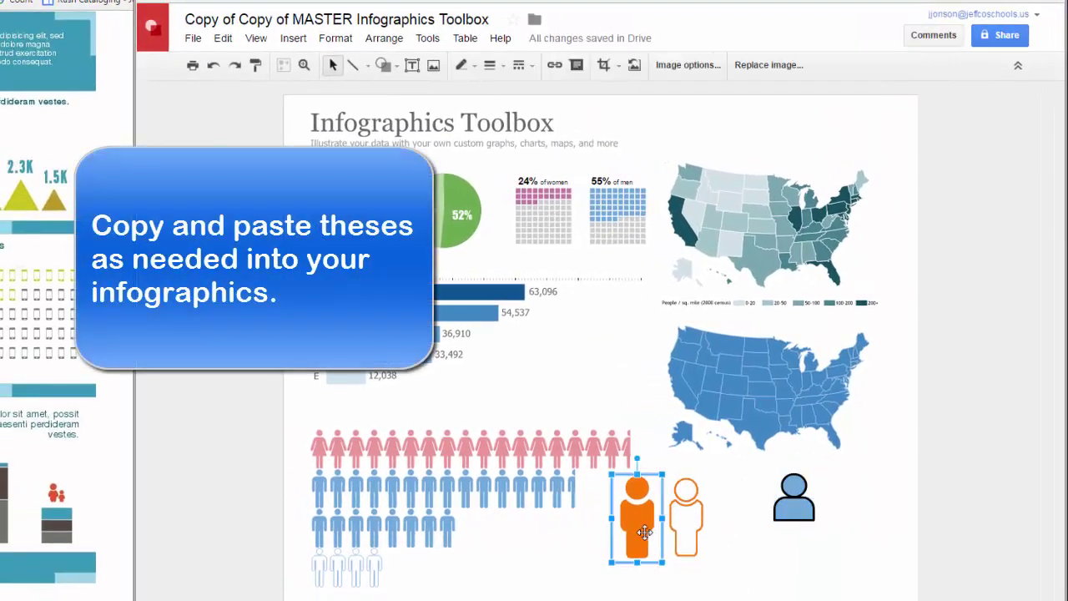
click(686, 70)
click(918, 130)
click(918, 364)
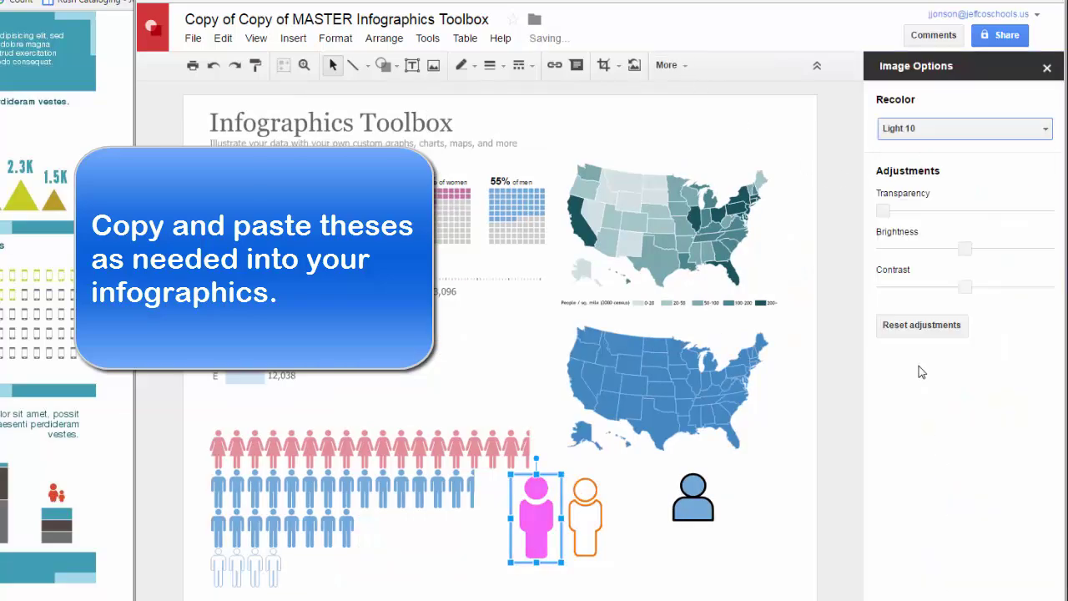